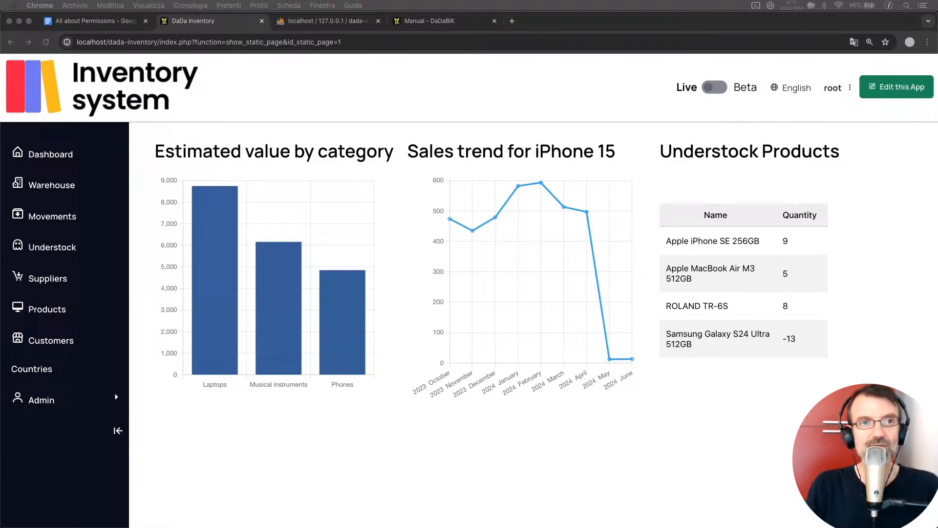
# Step: Switch to the All about Permissions document in Google Docs and set its zoom to 125%
pyautogui.click(226, 96)
pyautogui.click(97, 21)
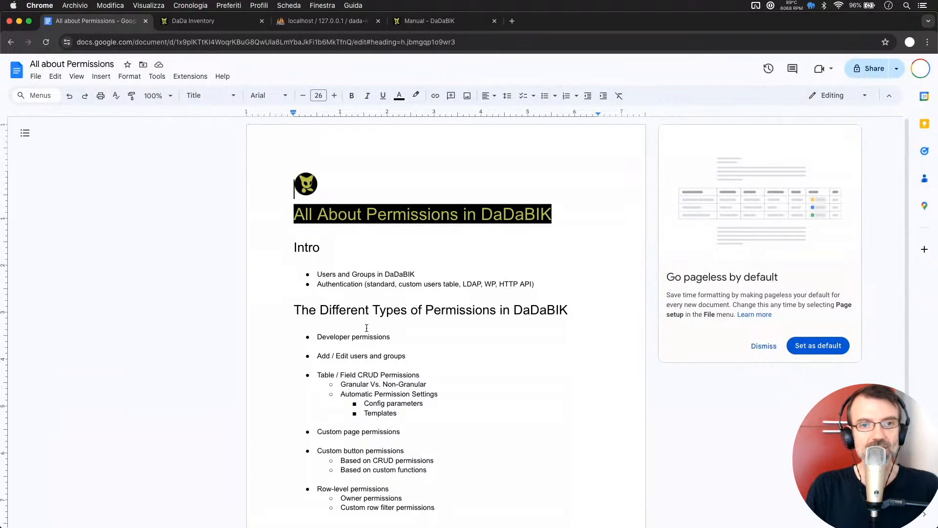
pyautogui.scroll(-3, 367, 328)
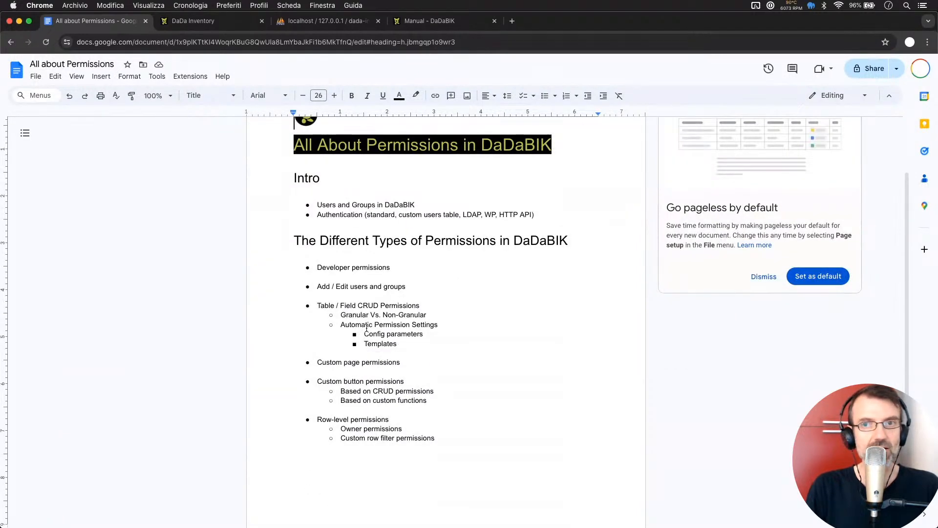
pyautogui.click(168, 96)
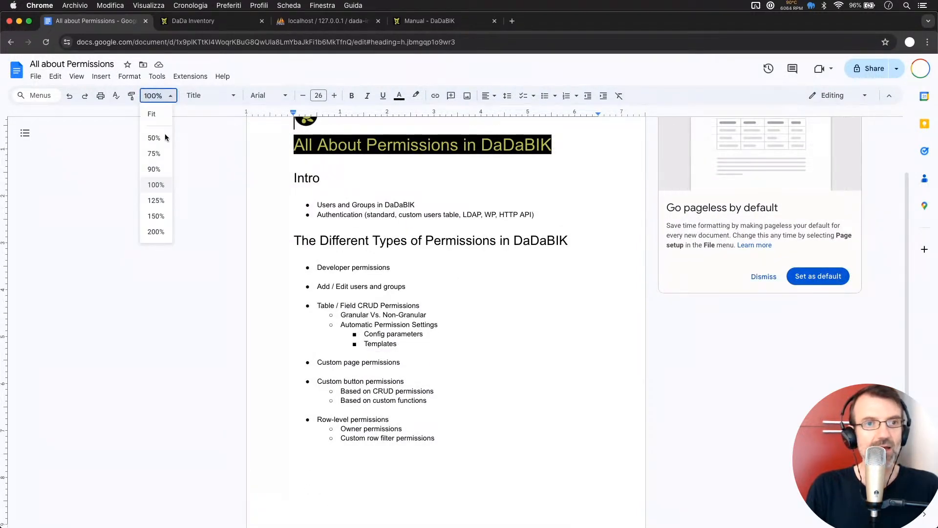
pyautogui.click(162, 201)
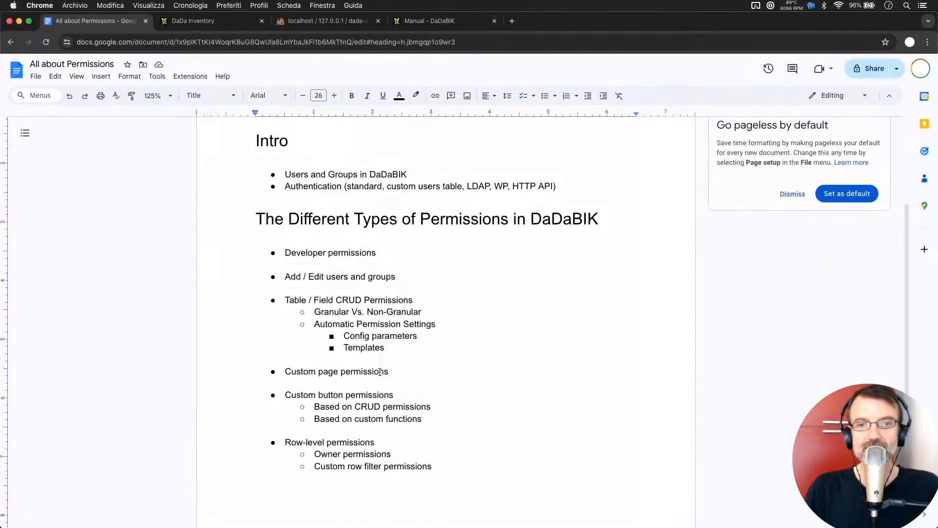
# Step: Highlight the outline from Users and Groups in DaDaBIK through Granular Vs. Non-Granular, then clear the selection
pyautogui.click(393, 350)
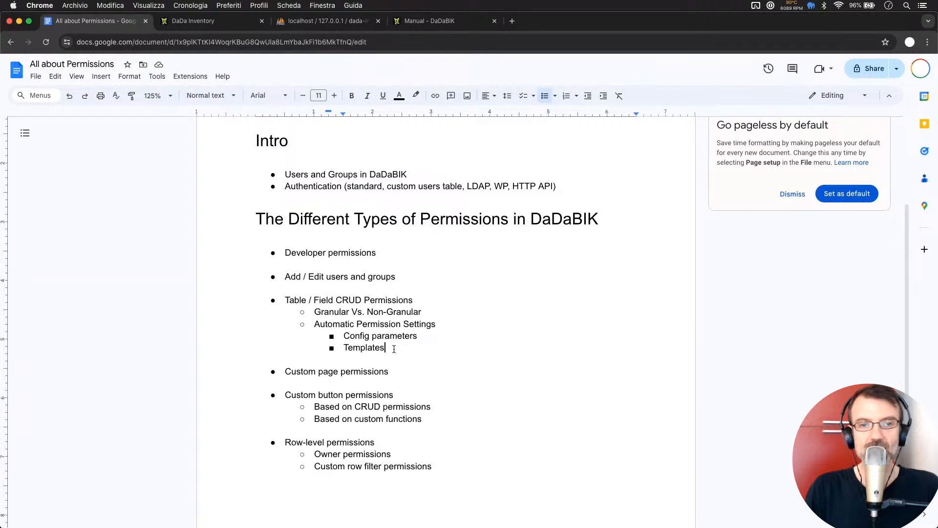
pyautogui.moveTo(437, 309); pyautogui.dragTo(275, 164)
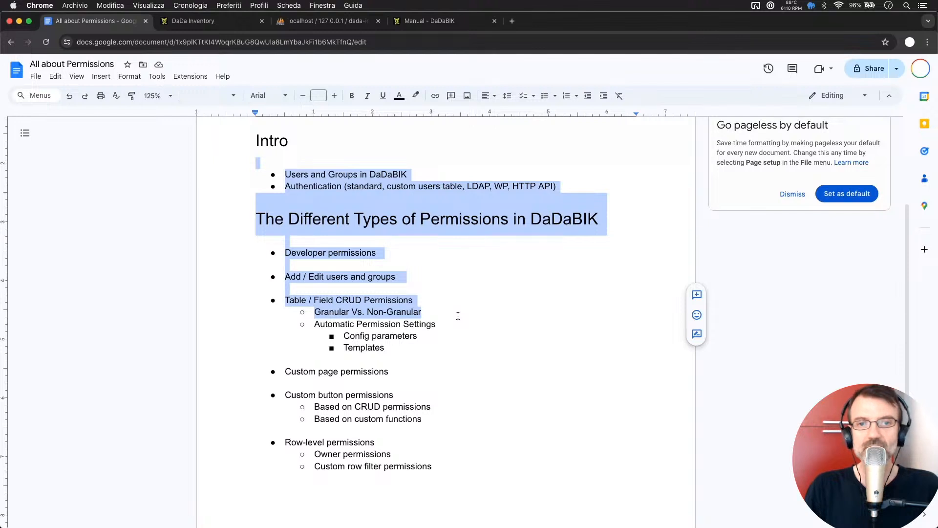
pyautogui.click(478, 315)
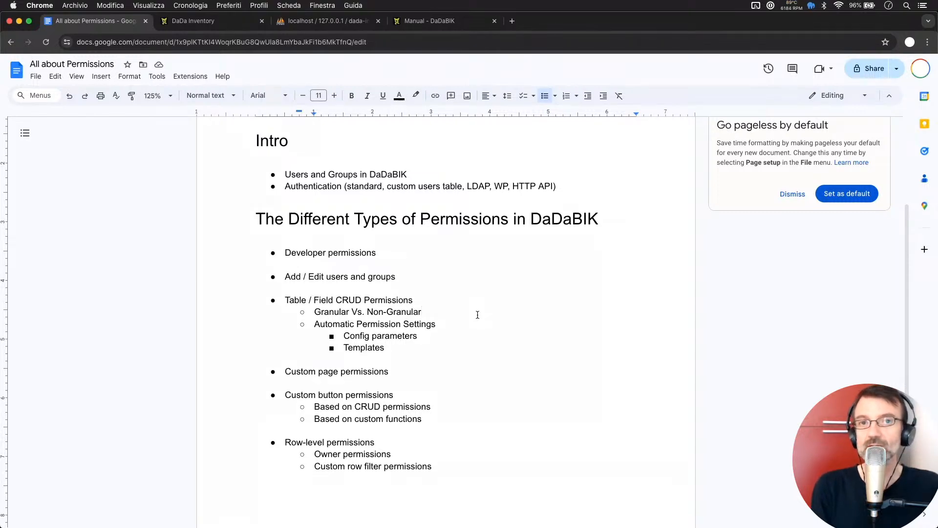
# Step: Switch to the DaDa Inventory app and open its admin permissions settings for the countries table and the admin group
pyautogui.click(181, 21)
pyautogui.click(898, 92)
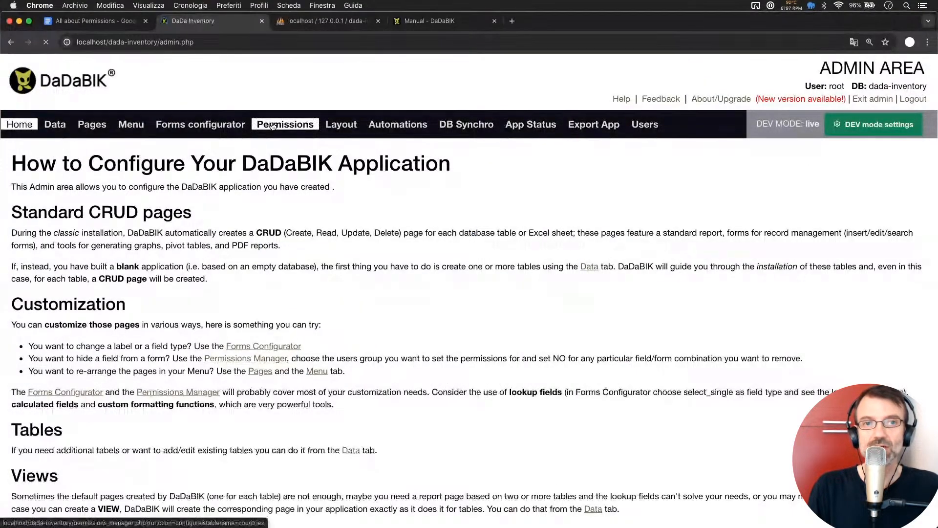
pyautogui.click(273, 125)
pyautogui.click(268, 225)
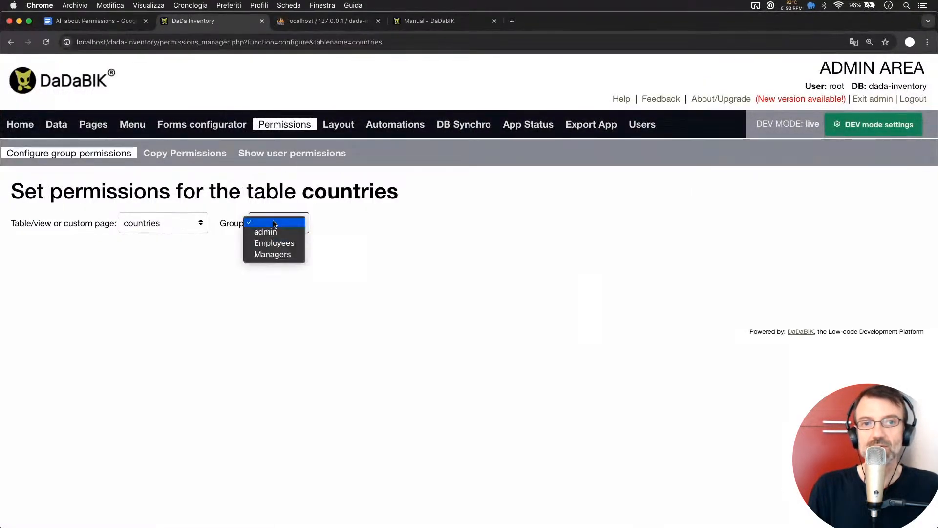
pyautogui.click(274, 233)
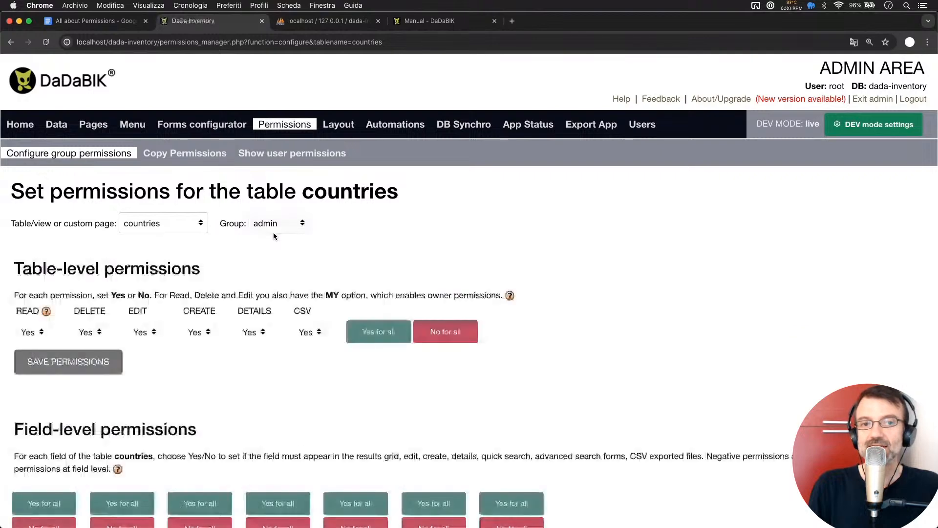
# Step: Switch the field-level Create permission of the name field off and on again without saving
pyautogui.scroll(-5, 310, 395)
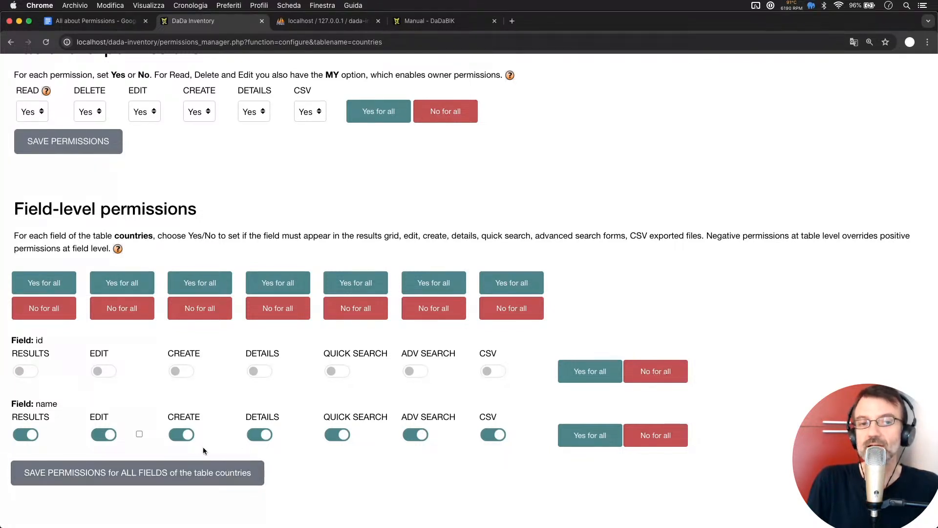
pyautogui.click(182, 435)
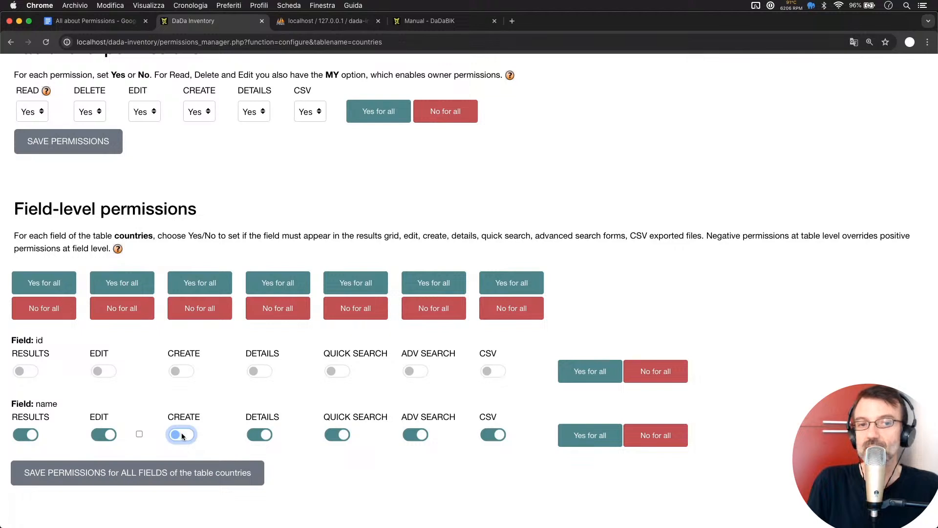
pyautogui.click(184, 433)
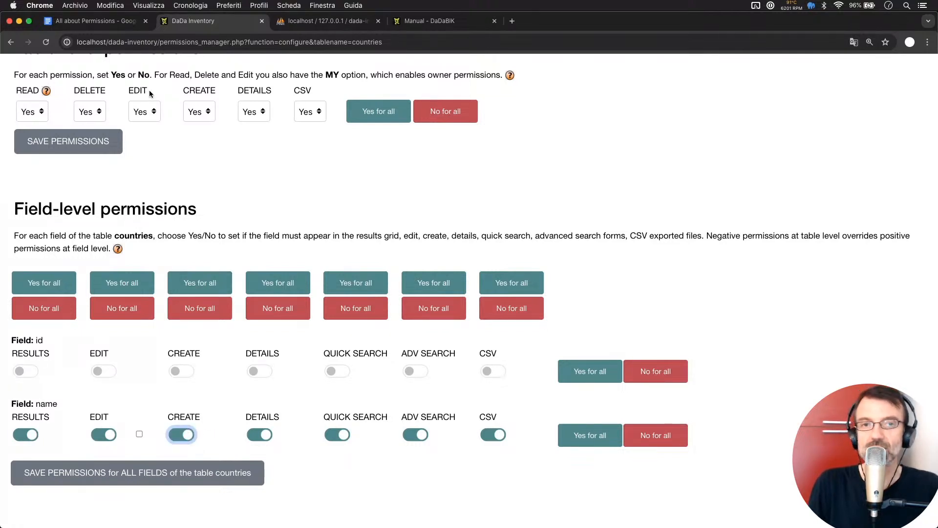
# Step: Go back to the permissions document and highlight the outline's custom page, custom button and Automatic Permission Settings entries
pyautogui.click(107, 22)
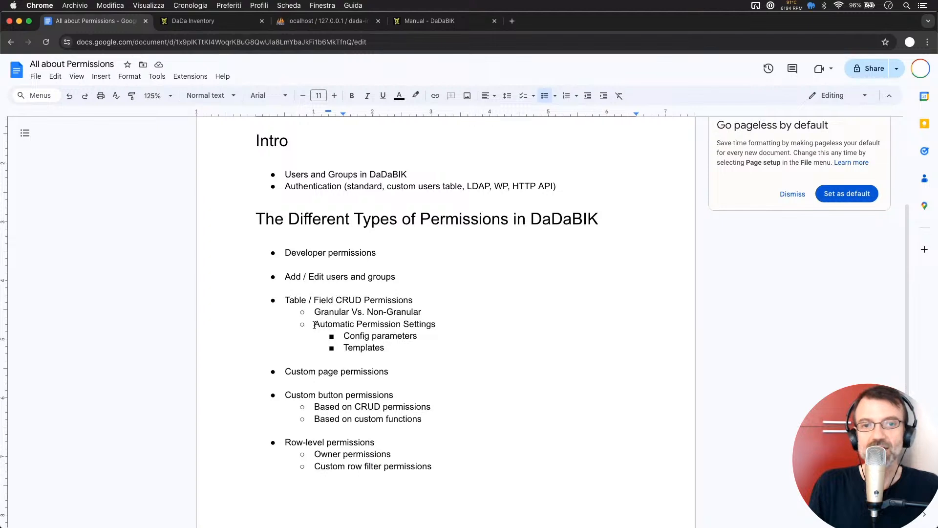
pyautogui.click(373, 335)
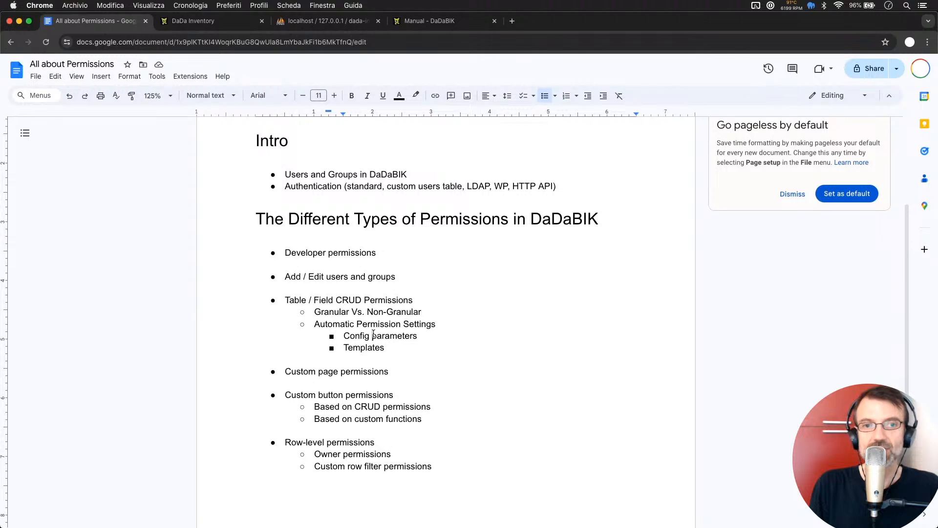
pyautogui.moveTo(313, 325); pyautogui.dragTo(402, 337)
pyautogui.doubleClick(295, 370)
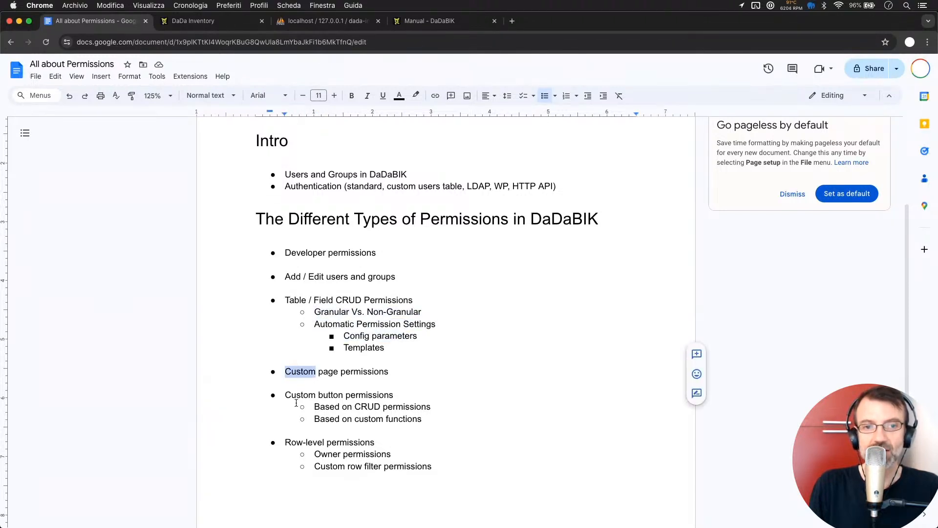
pyautogui.doubleClick(286, 395)
pyautogui.keyDown('shift'); pyautogui.click(432, 430); pyautogui.keyUp('shift')
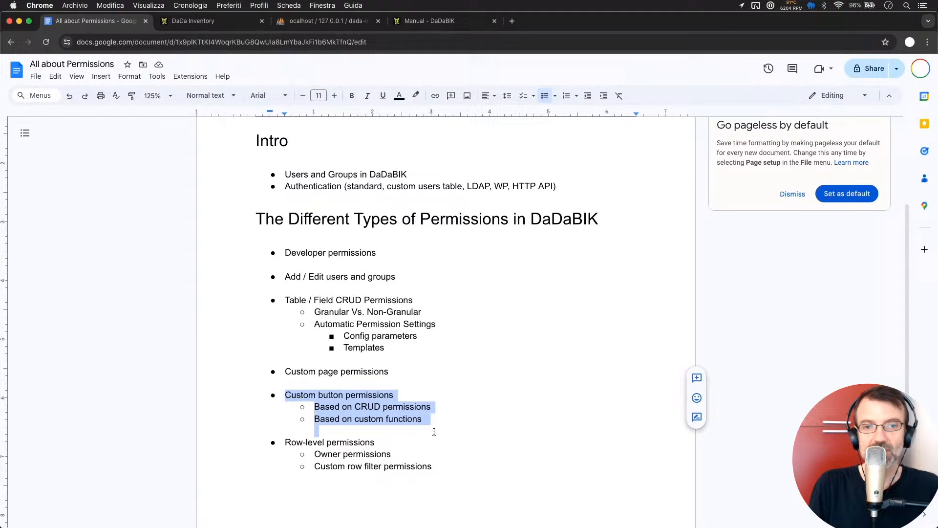
pyautogui.click(427, 338)
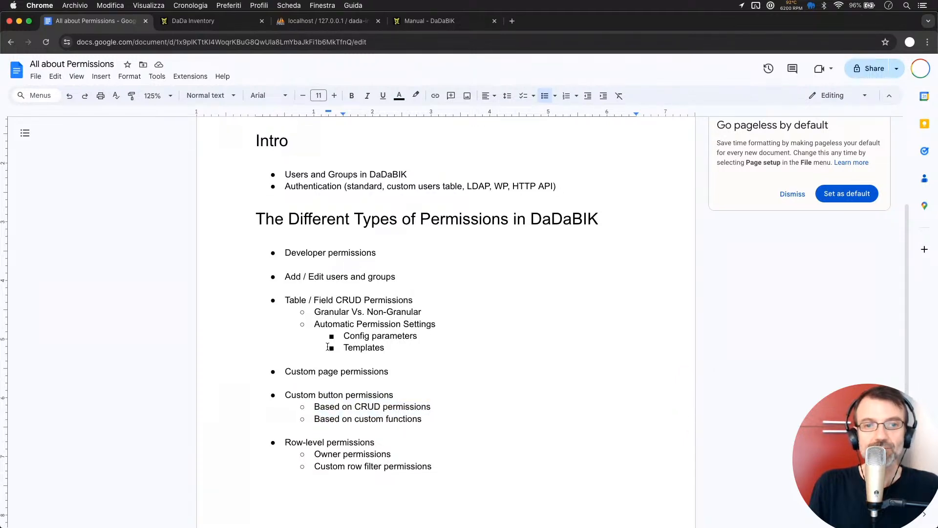
pyautogui.moveTo(316, 325); pyautogui.dragTo(439, 325)
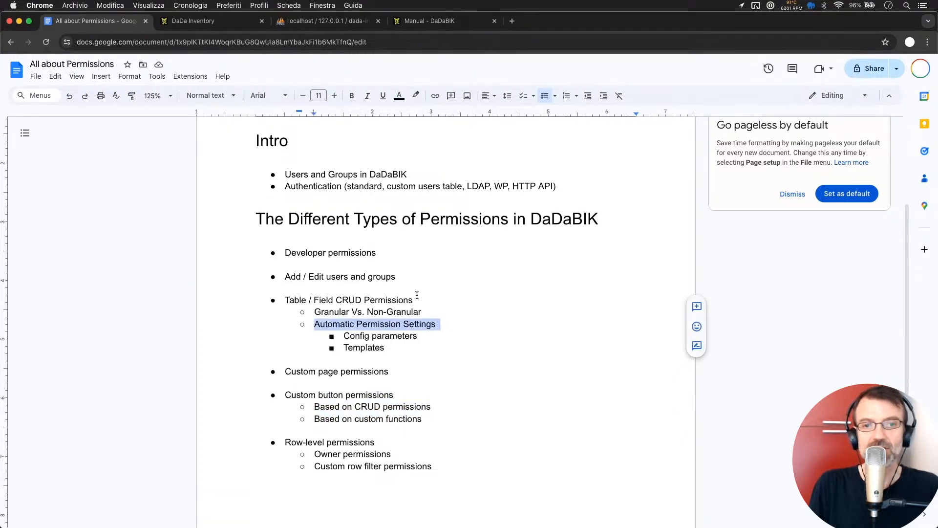
# Step: Return to the DaDaBIK admin area and review the admin group's table-level permissions for countries
pyautogui.click(206, 22)
pyautogui.scroll(5, 272, 147)
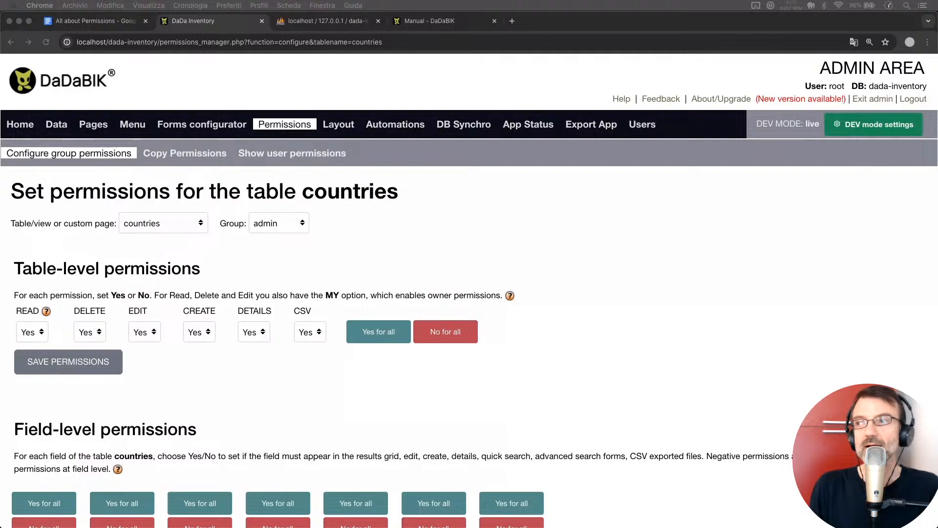
pyautogui.click(753, 336)
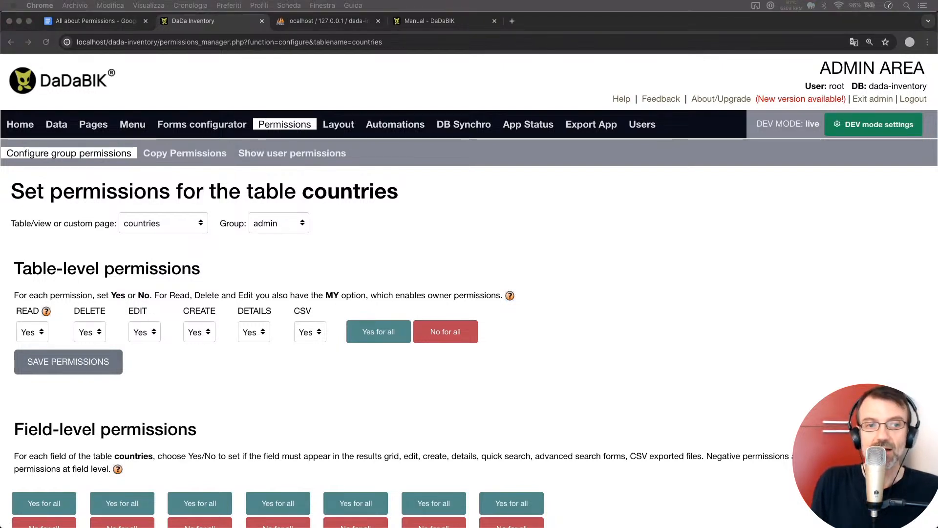
pyautogui.click(528, 215)
# Step: Open the Data section of the admin area and review the field structure of the countries table
pyautogui.click(61, 126)
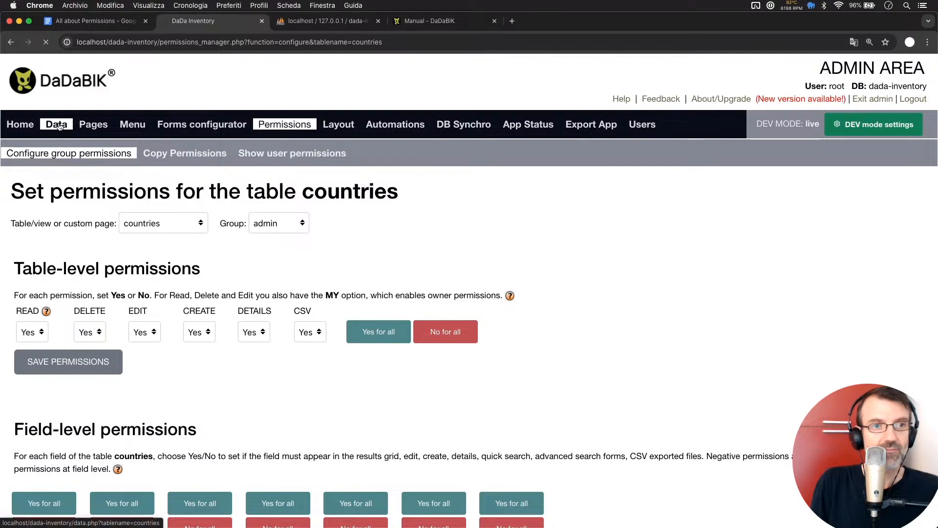
pyautogui.scroll(-3, 184, 314)
pyautogui.scroll(-1, 184, 317)
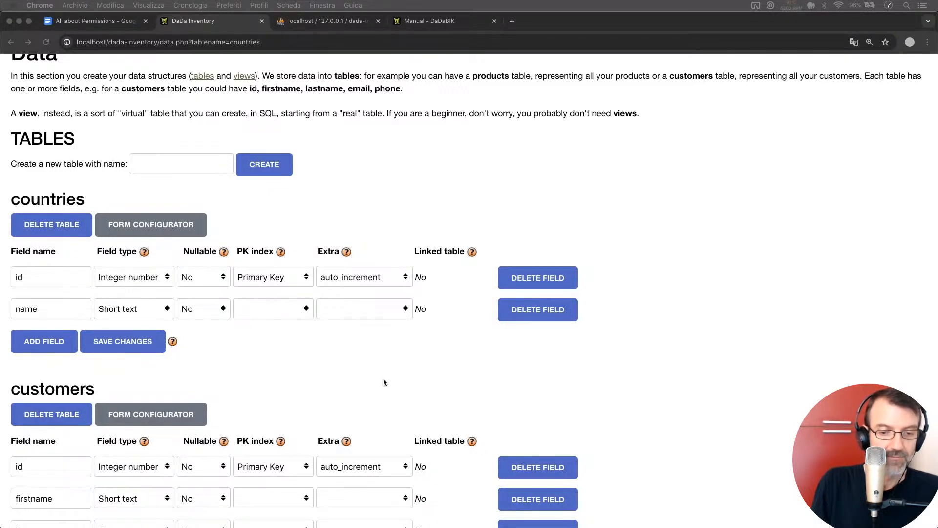
pyautogui.click(275, 383)
pyautogui.doubleClick(53, 199)
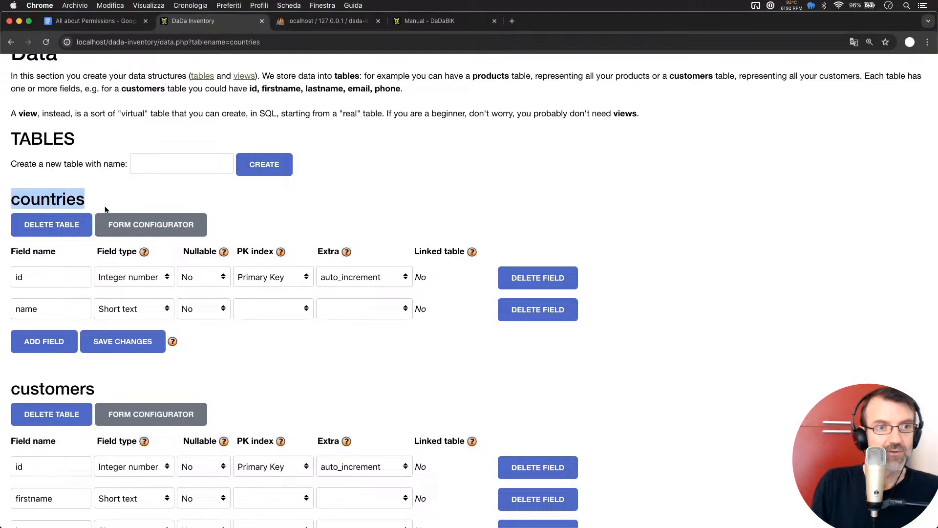
pyautogui.click(275, 324)
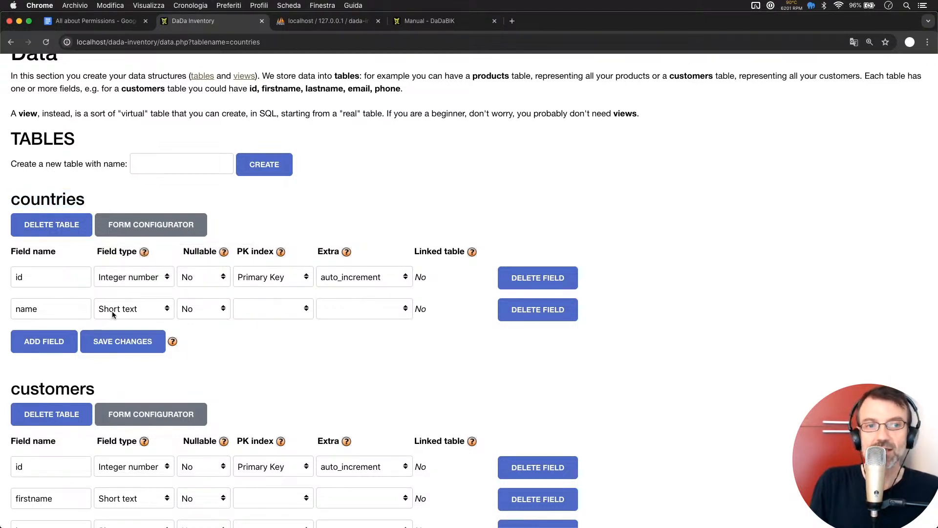
# Step: Add an Integer number field named test to the countries table and save the changes
pyautogui.click(32, 345)
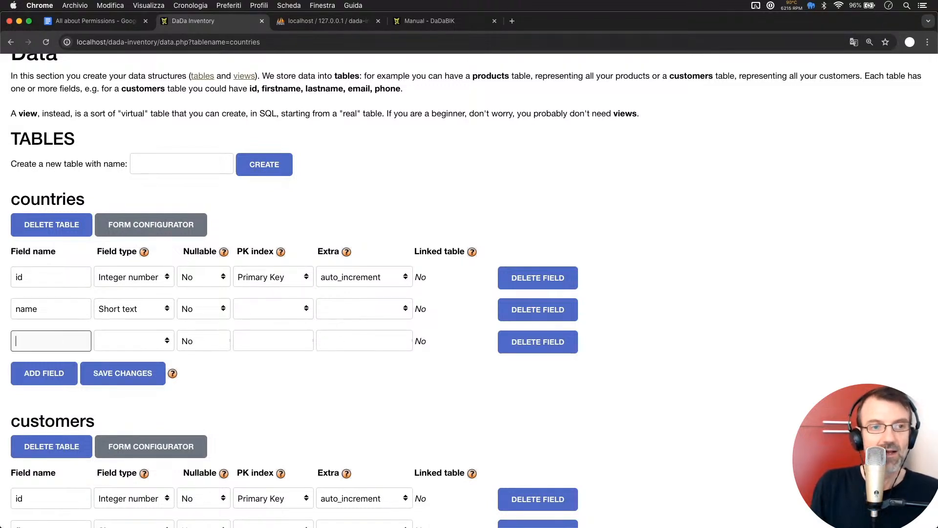
pyautogui.write('test')
pyautogui.press('Tab')
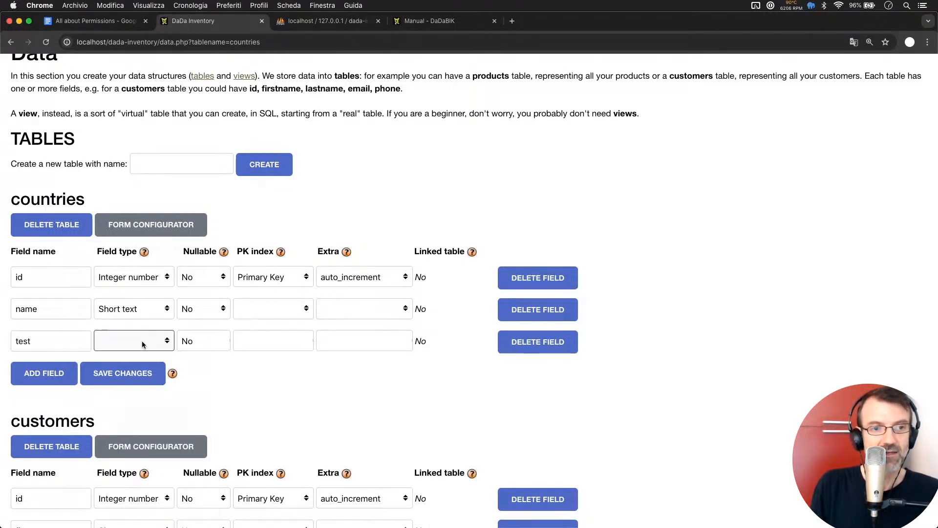
pyautogui.click(142, 341)
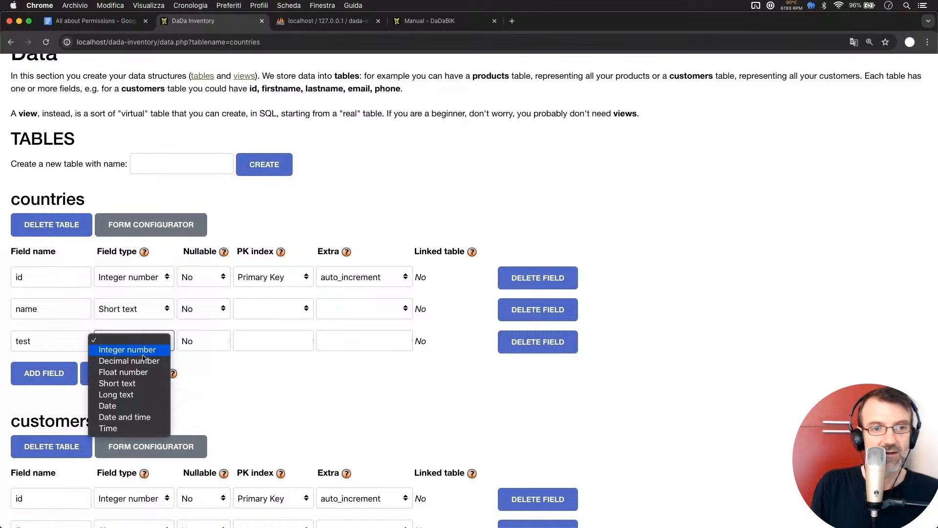
pyautogui.click(142, 349)
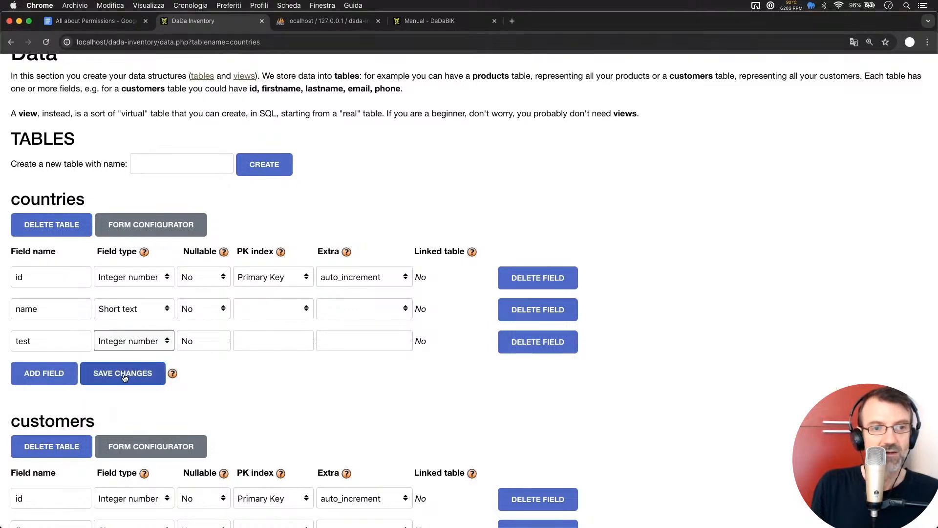
pyautogui.click(124, 376)
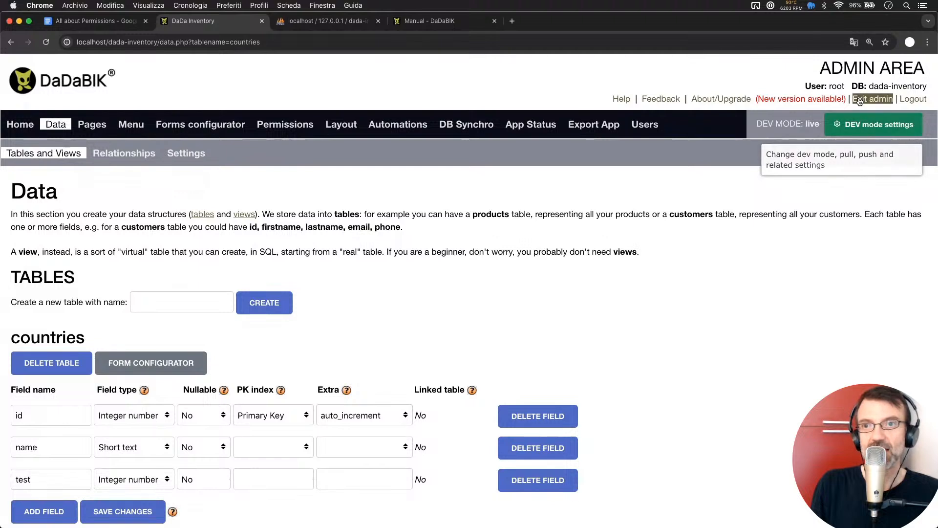
# Step: Open the live application in a separate browser tab and place that tab before the admin area tab
pyautogui.keyDown('super'); pyautogui.click(860, 100); pyautogui.keyUp('super')
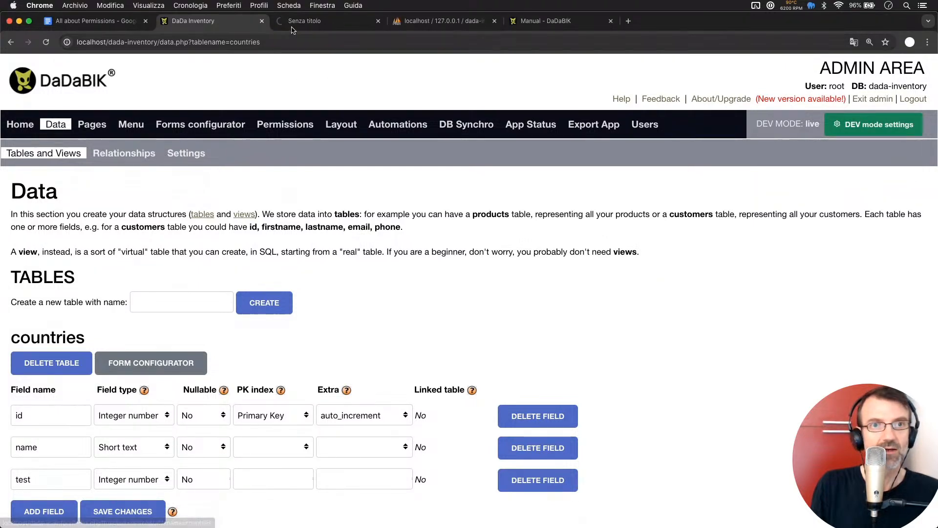
pyautogui.click(310, 21)
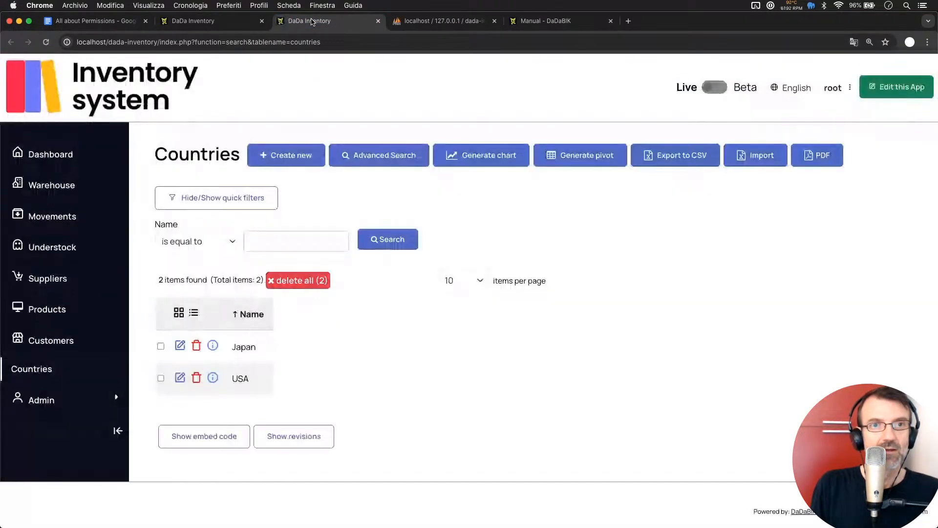
pyautogui.moveTo(311, 22); pyautogui.dragTo(211, 22)
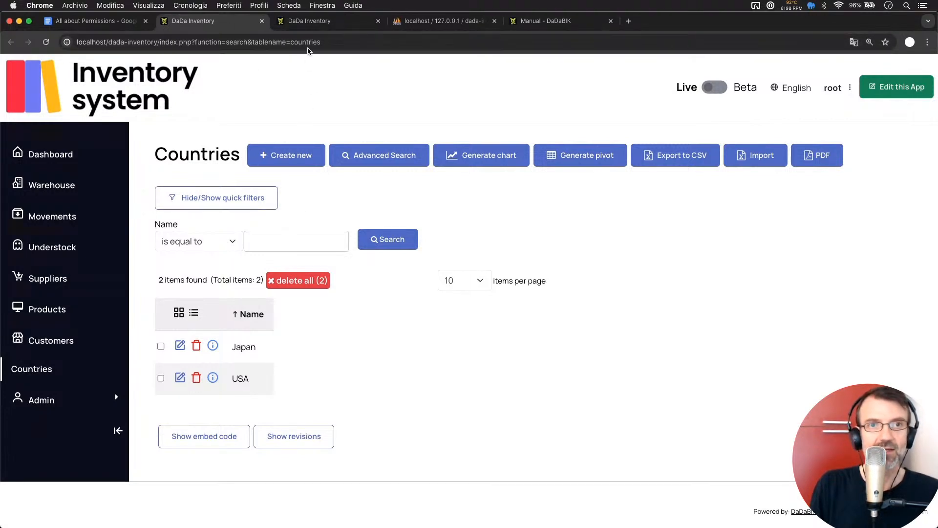
# Step: Compare the countries table structure in the admin area with the Countries page of the live application
pyautogui.click(308, 22)
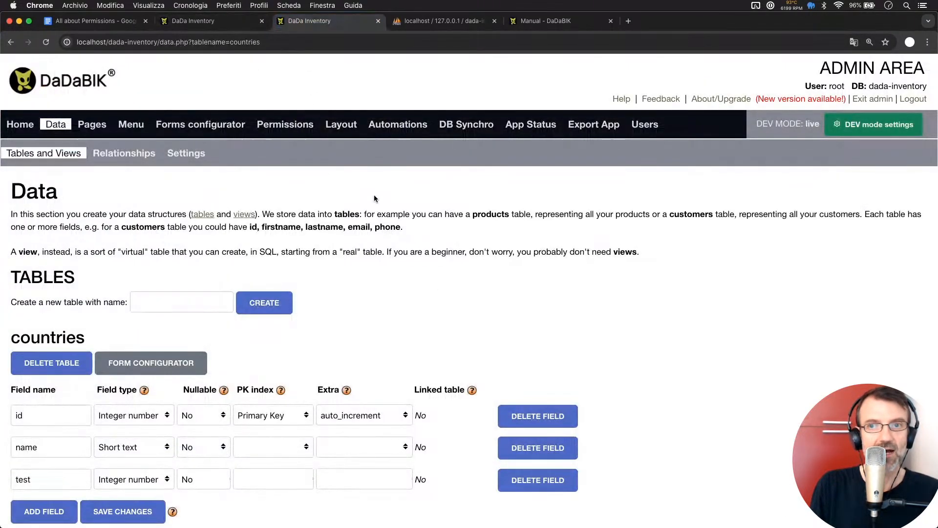
pyautogui.click(201, 21)
pyautogui.click(44, 370)
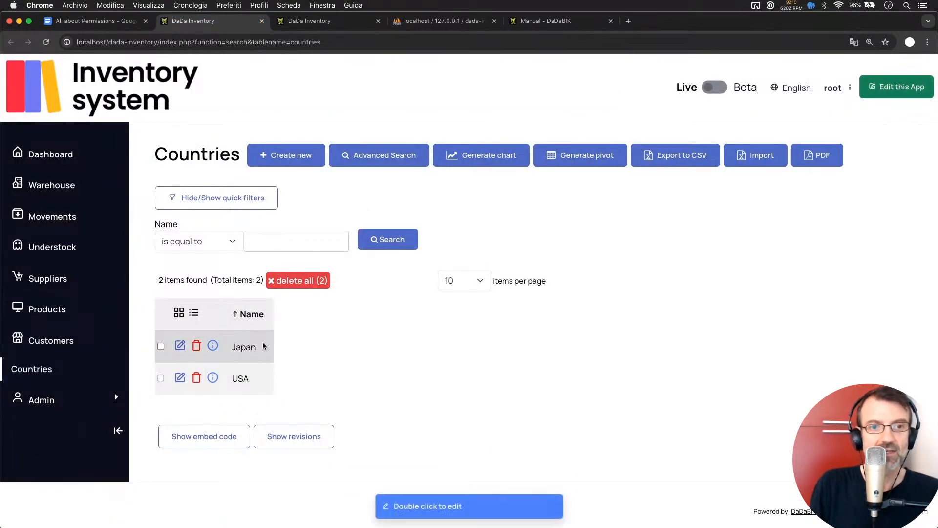
# Step: Open the new-item form of Countries in the live application and compare it with the countries table fields in the admin area
pyautogui.click(286, 154)
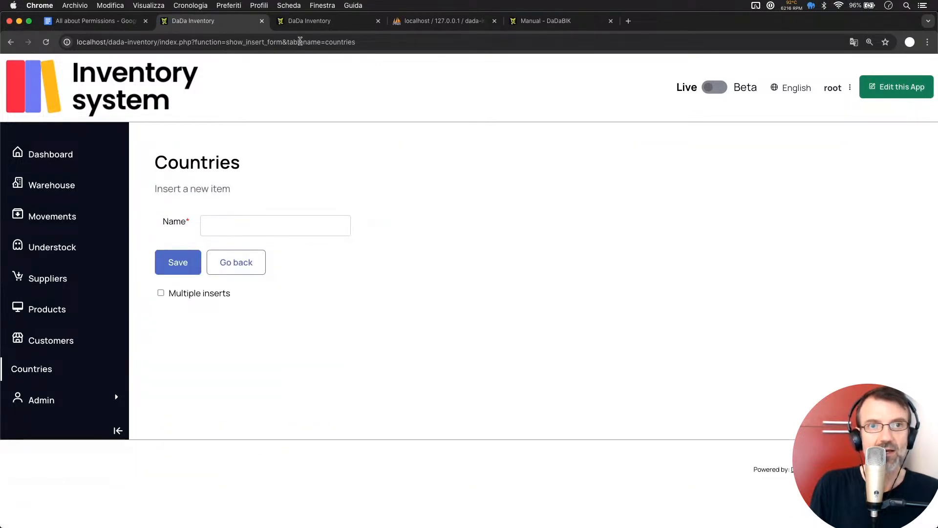
pyautogui.click(314, 22)
pyautogui.scroll(-2, 187, 318)
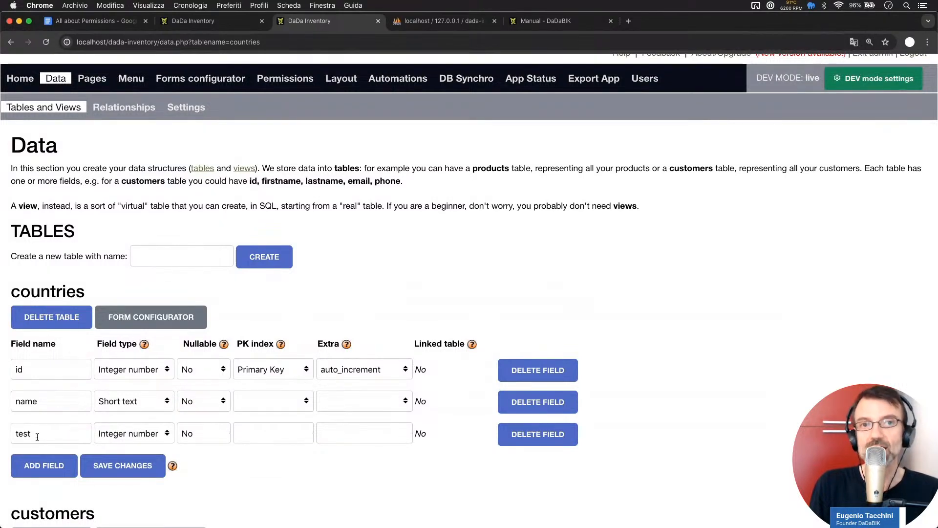
# Step: Open the permissions of the countries table for the admin group and examine the table-level and field-level settings, including the test field
pyautogui.click(296, 80)
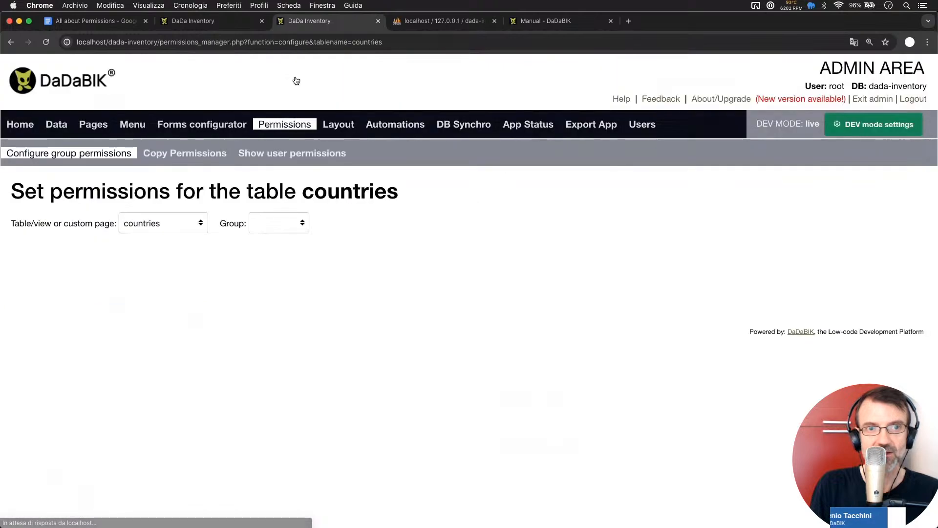
pyautogui.click(276, 223)
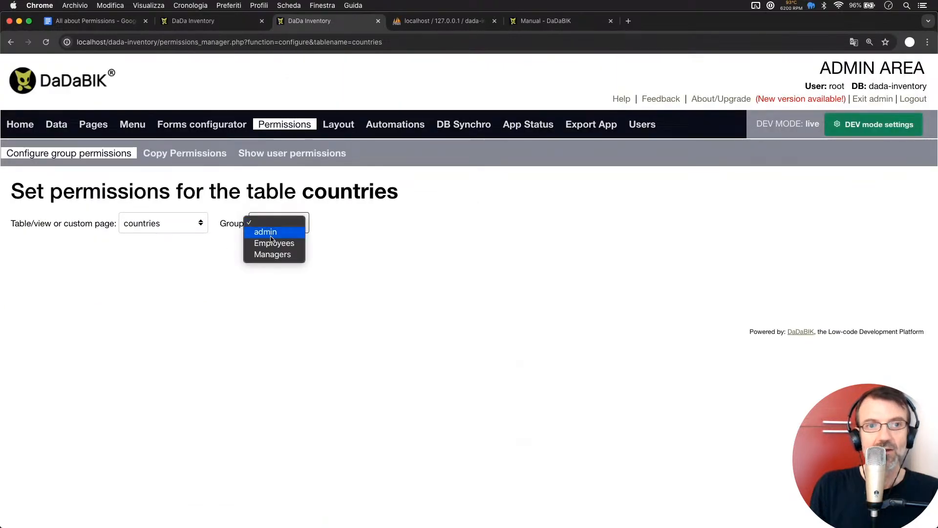
pyautogui.click(270, 233)
pyautogui.scroll(-7, 123, 357)
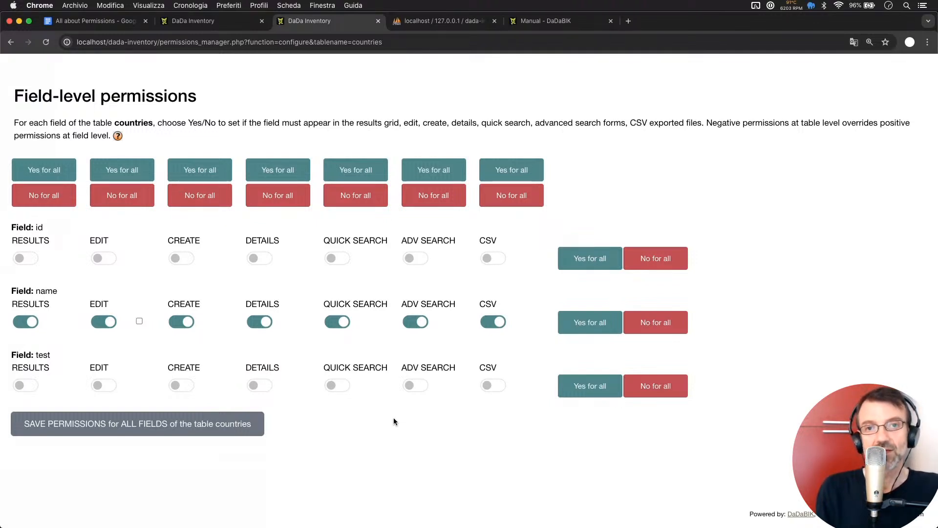
pyautogui.scroll(7, 394, 418)
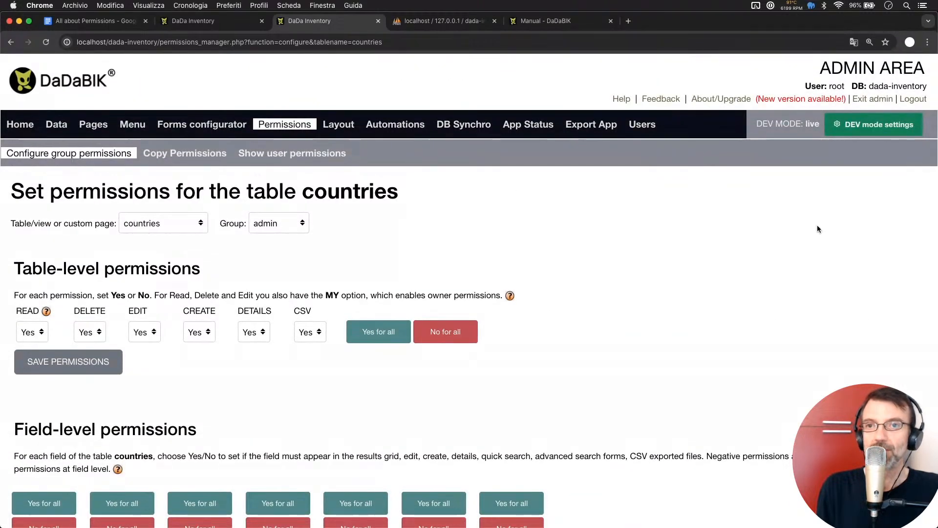
pyautogui.scroll(-6, 608, 373)
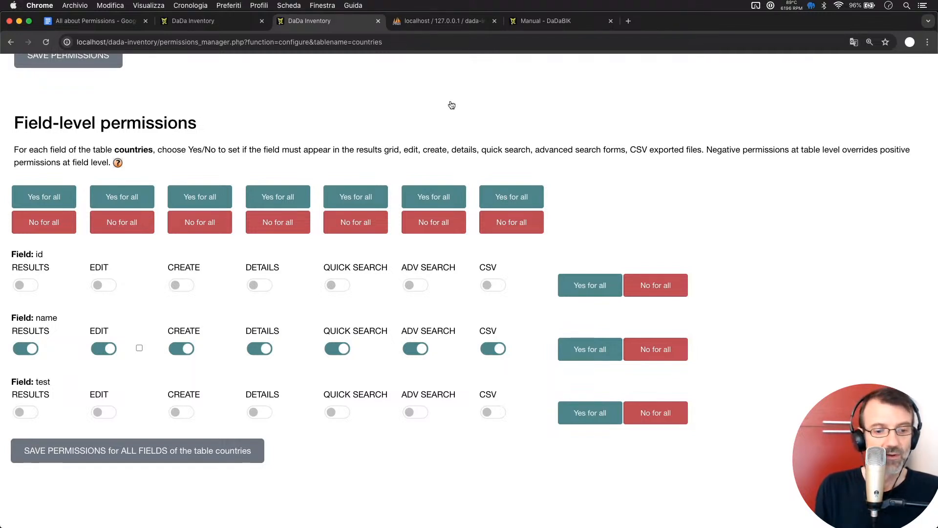
# Step: Switch to Visual Studio Code and uncomment the $grant_permissions_after_table_installation line in config_custom.php
pyautogui.press('super+Tab')
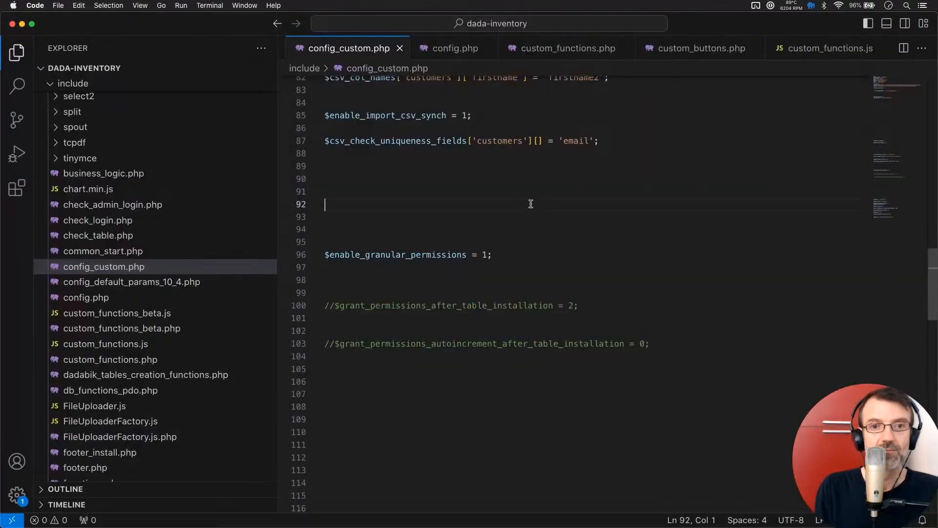
pyautogui.scroll(1, 531, 204)
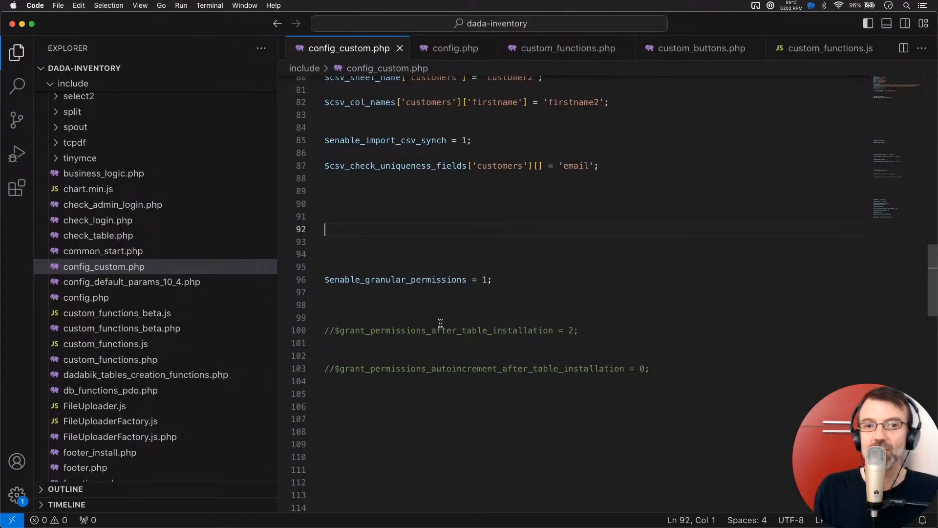
pyautogui.click(334, 331)
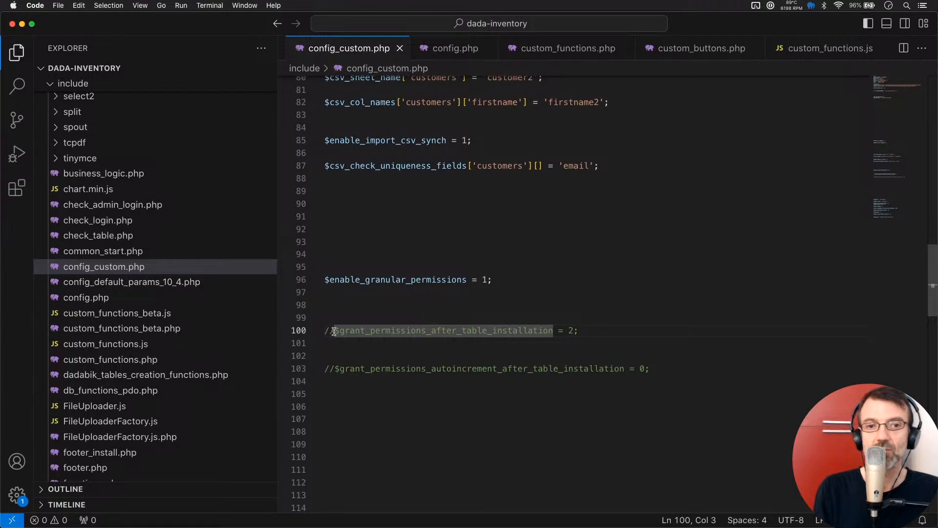
pyautogui.press('BackSpace')
pyautogui.press('BackSpace')
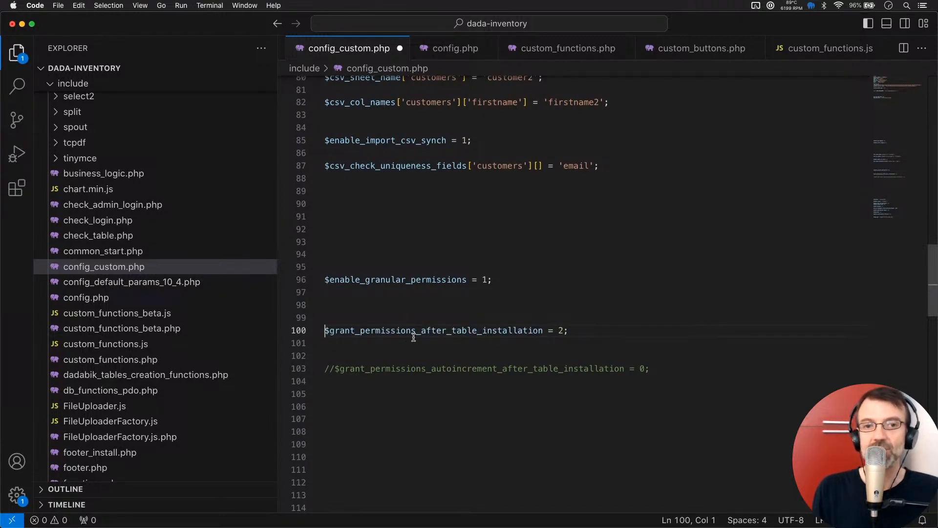
# Step: Set $grant_permissions_after_table_installation to 1 and save config_custom.php
pyautogui.click(564, 330)
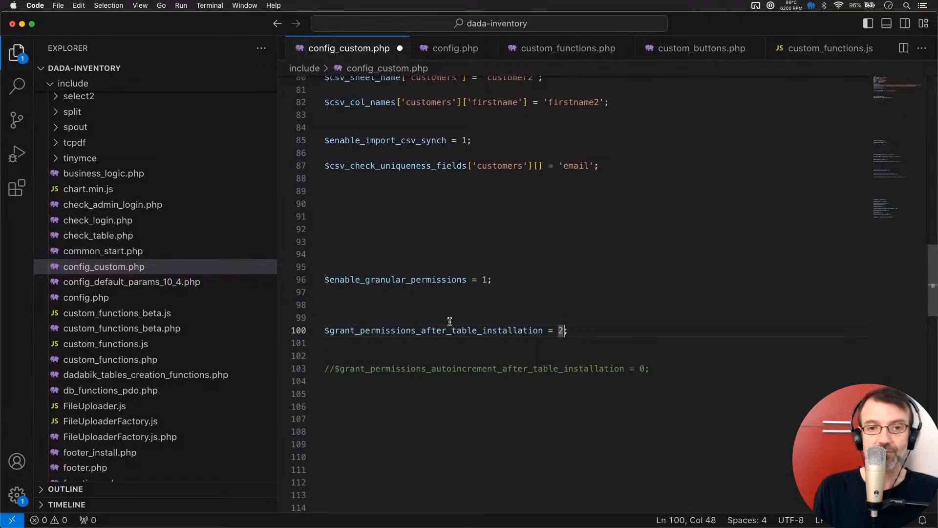
pyautogui.doubleClick(463, 331)
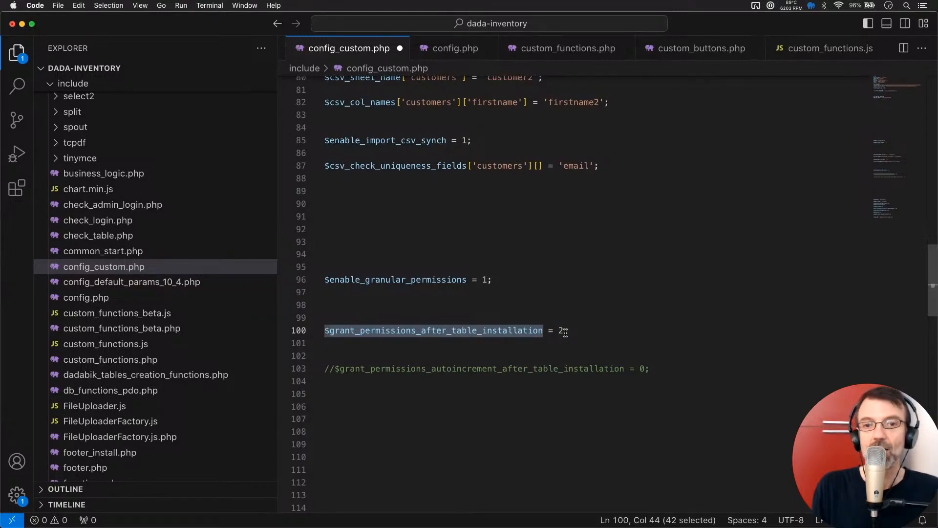
pyautogui.click(563, 330)
pyautogui.write('1')
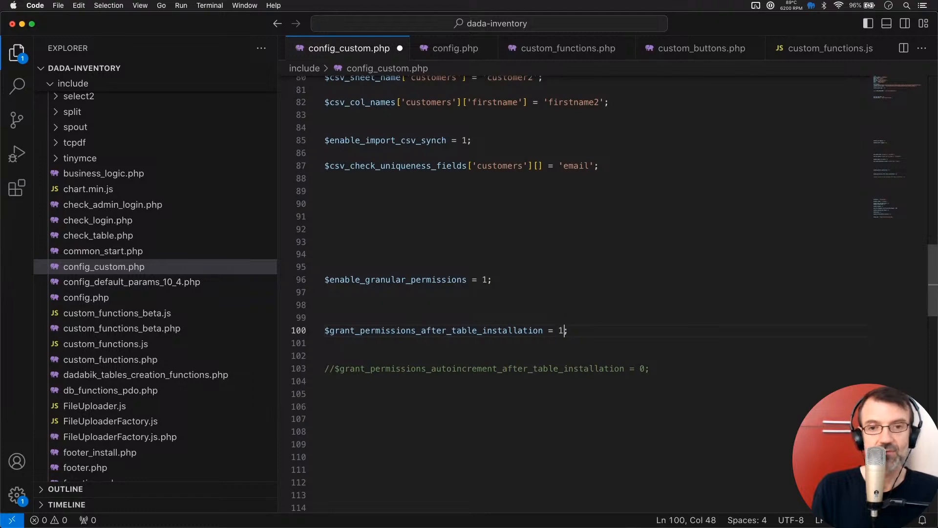
pyautogui.press('super+s')
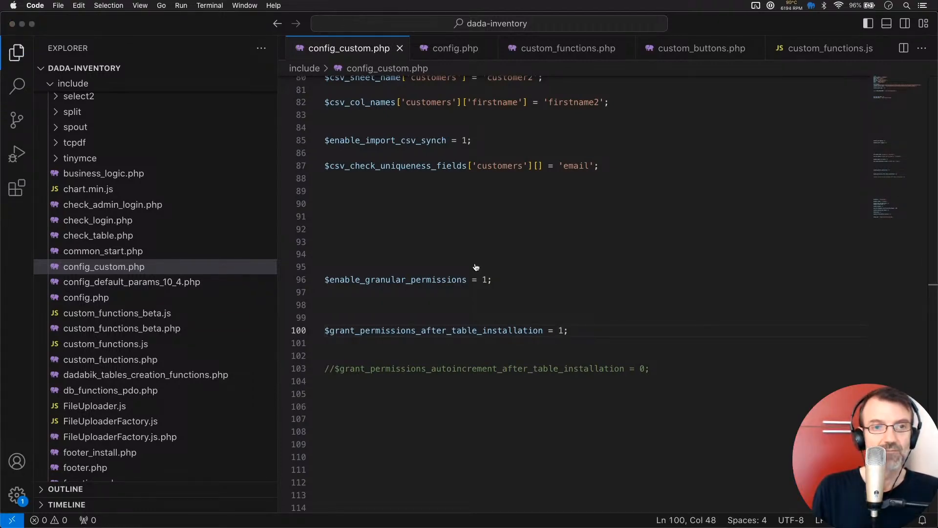
# Step: Return to the admin area in Chrome, add an Integer number field named test2 to the countries table and save the changes
pyautogui.press('super+Tab')
pyautogui.scroll(3, 148, 121)
pyautogui.scroll(5, 148, 121)
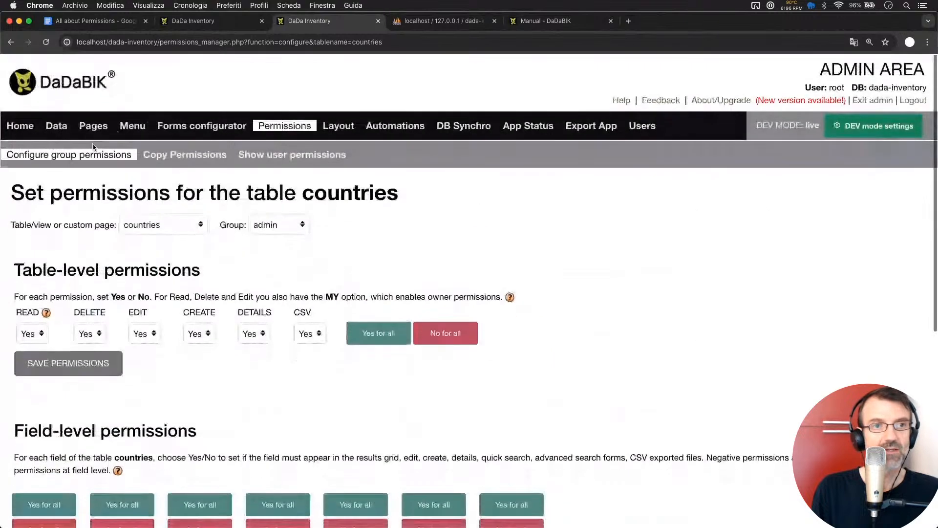
pyautogui.click(55, 124)
pyautogui.scroll(-3, 155, 327)
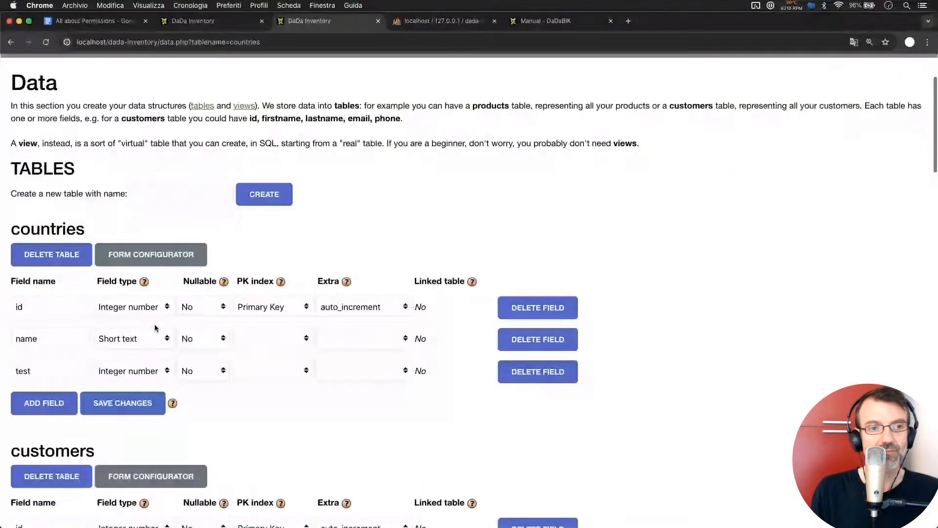
pyautogui.click(45, 400)
pyautogui.click(30, 399)
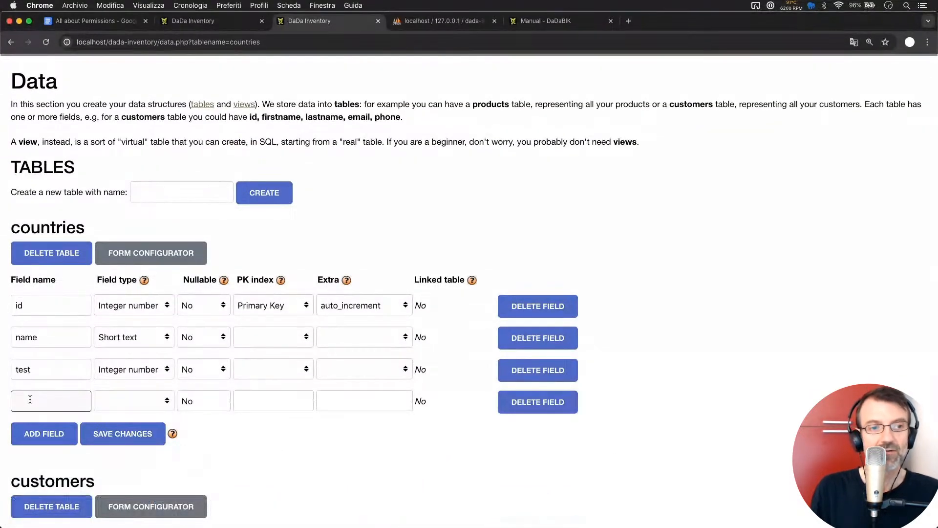
pyautogui.write('test2')
pyautogui.click(130, 398)
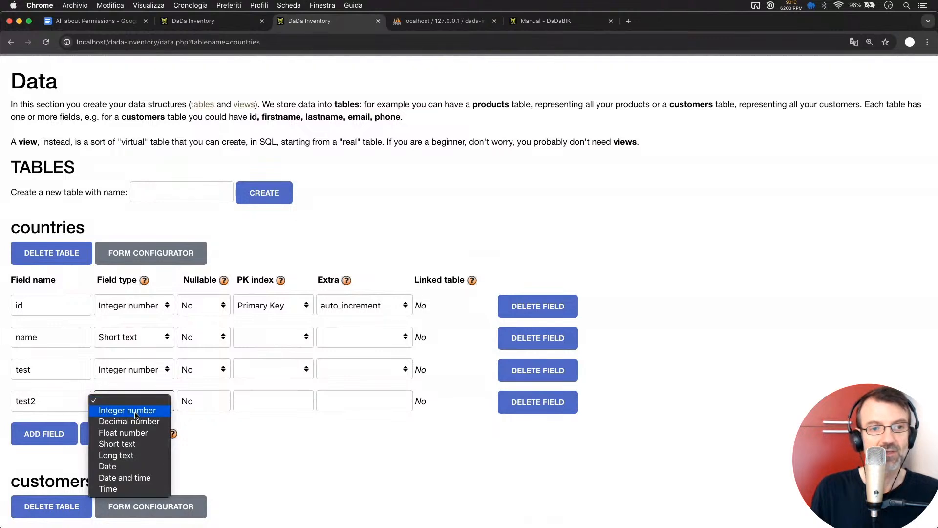
pyautogui.click(137, 415)
pyautogui.click(131, 437)
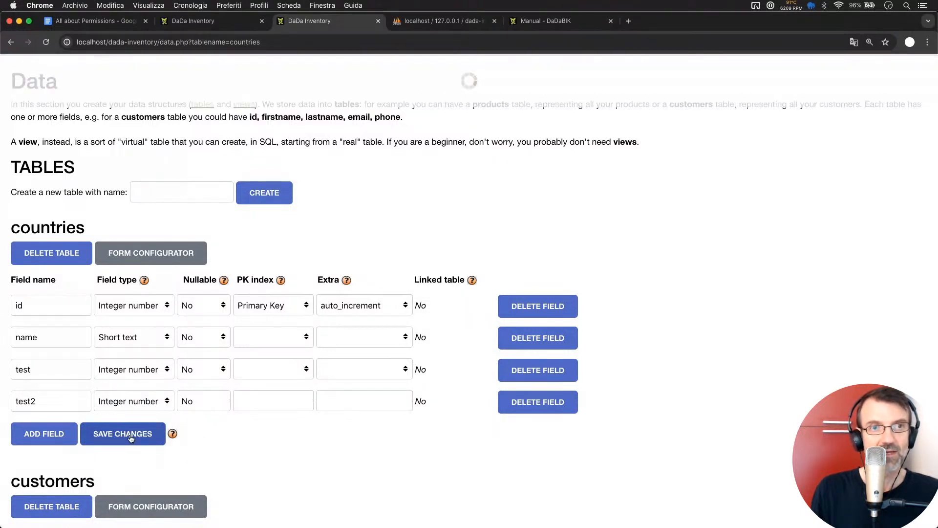
# Step: Reload the new-item form of Countries in the live application to check which fields it offers
pyautogui.click(198, 22)
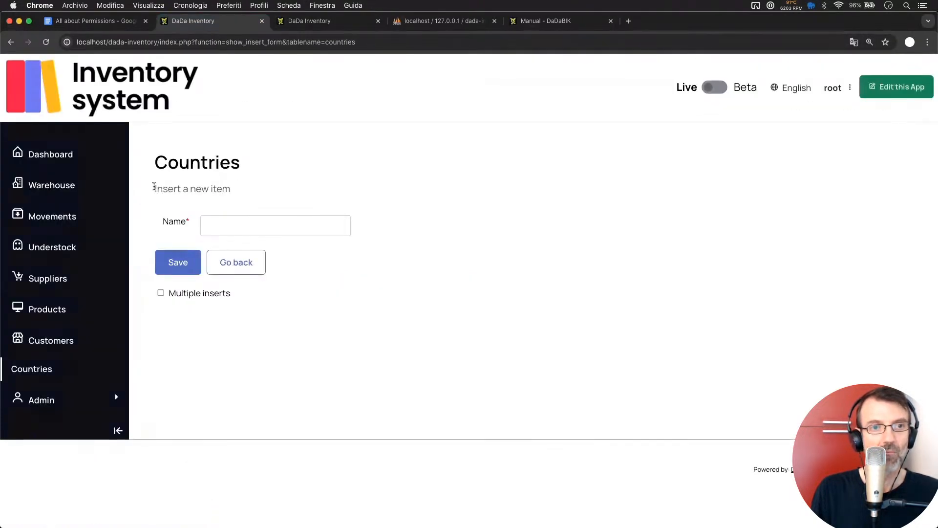
pyautogui.press('super+r')
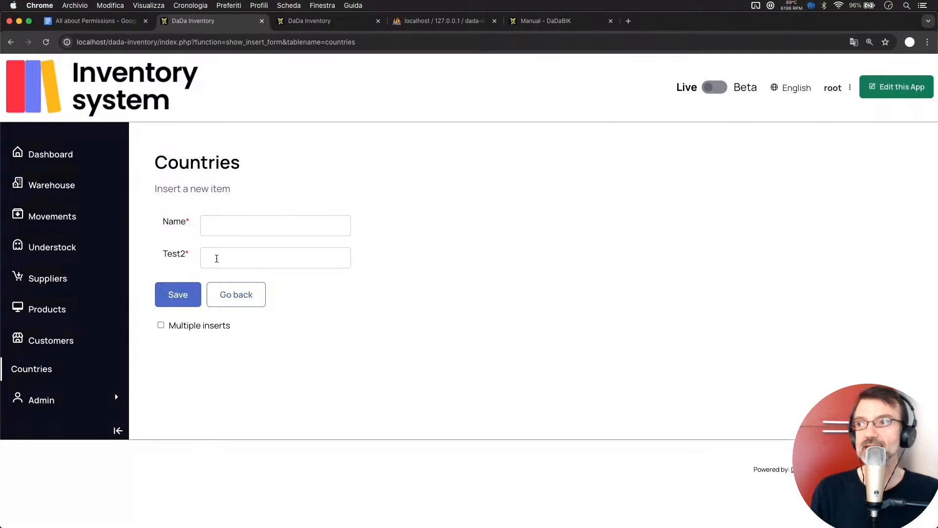
pyautogui.click(334, 22)
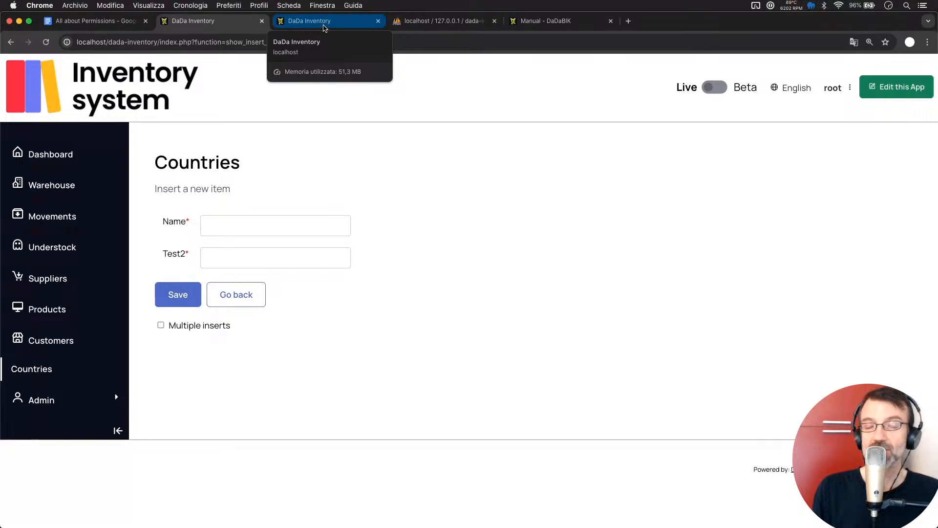
# Step: Open the countries table permissions for the admin group in the admin area and examine the field-level settings of test2
pyautogui.click(323, 25)
pyautogui.scroll(5, 318, 66)
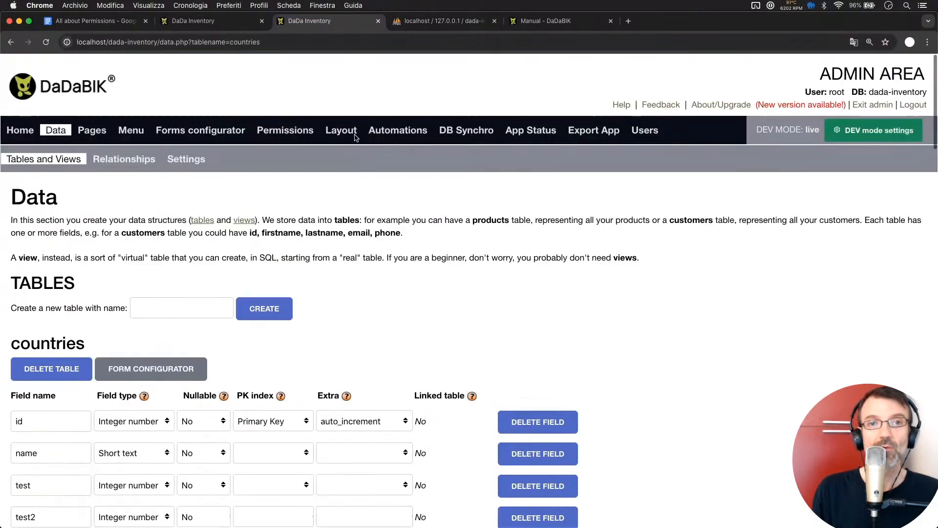
pyautogui.click(287, 128)
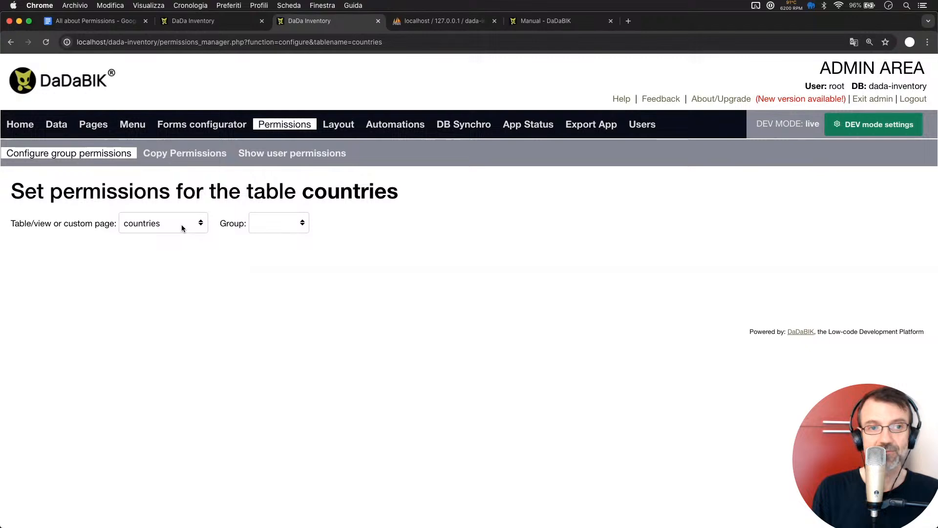
pyautogui.click(255, 229)
pyautogui.click(259, 232)
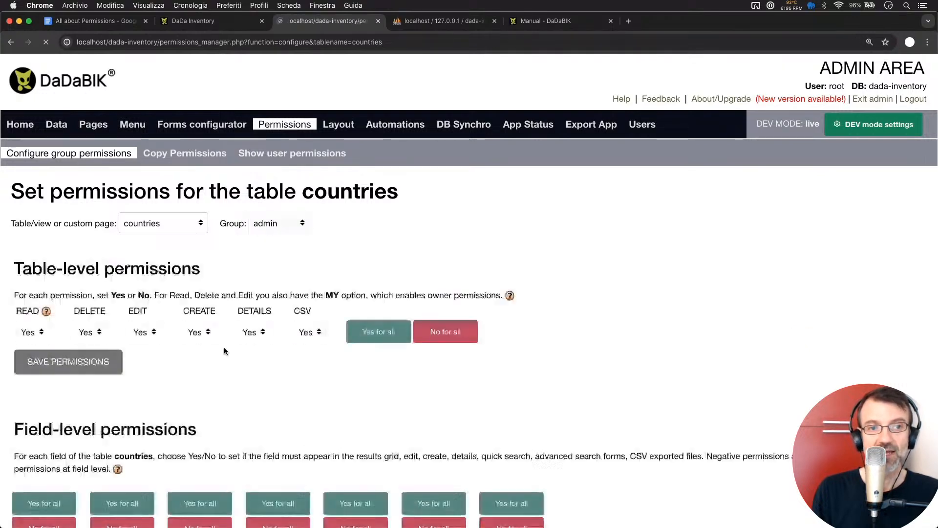
pyautogui.scroll(-10, 223, 348)
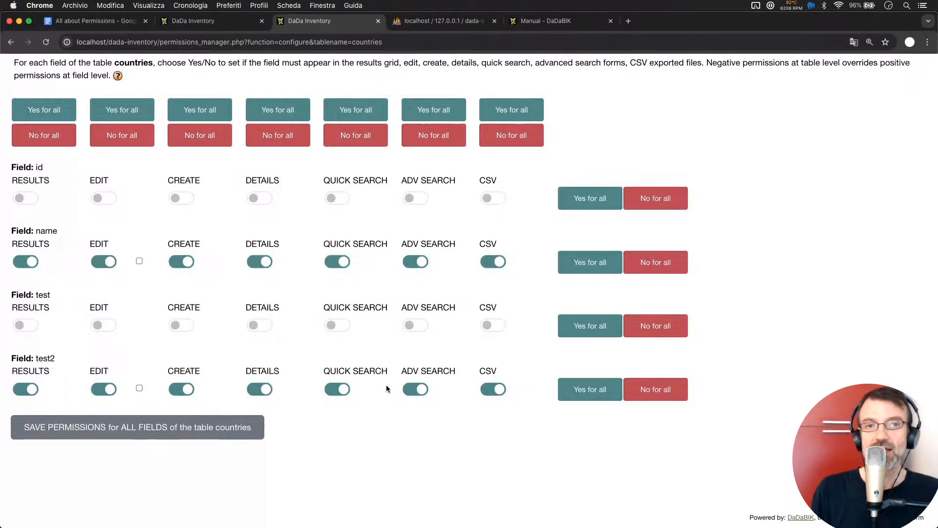
pyautogui.scroll(5, 386, 385)
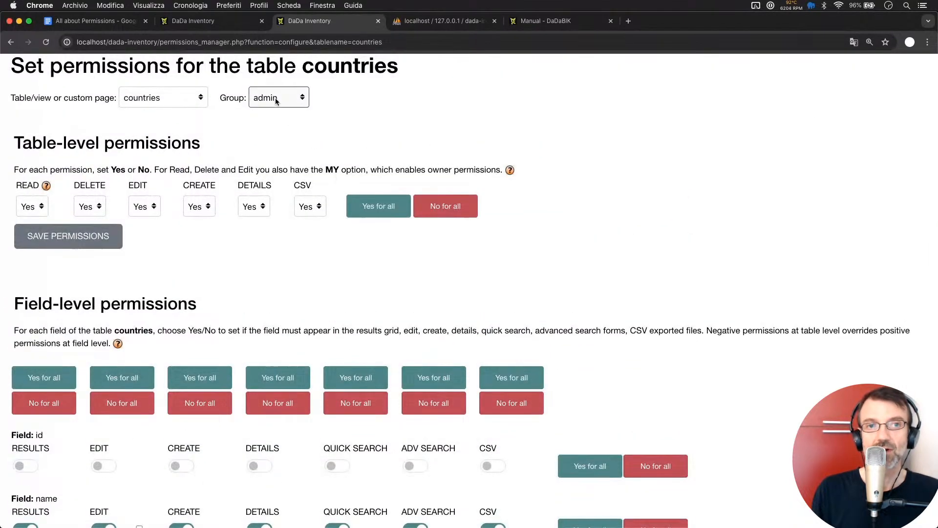
# Step: Examine the countries table permissions and the test2 field settings for the Employees and Managers groups
pyautogui.click(280, 98)
pyautogui.click(276, 105)
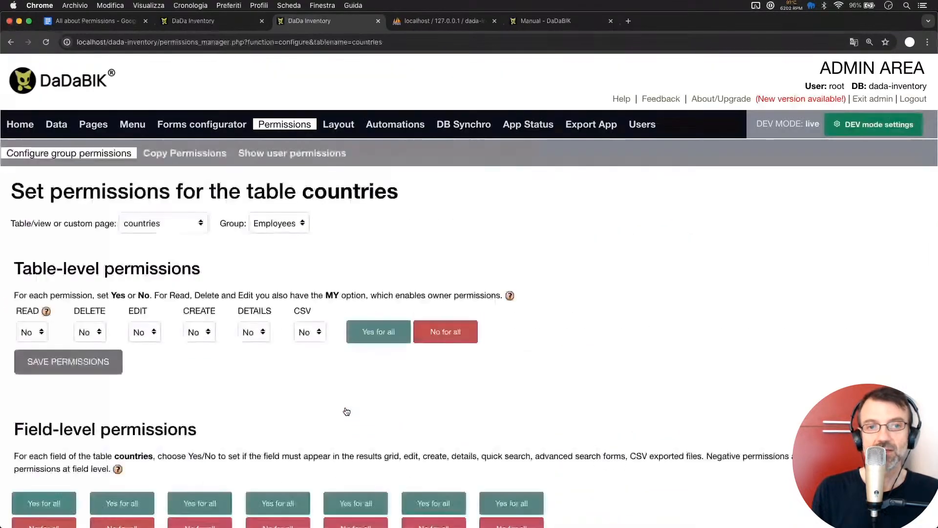
pyautogui.scroll(-10, 346, 410)
pyautogui.scroll(10, 213, 382)
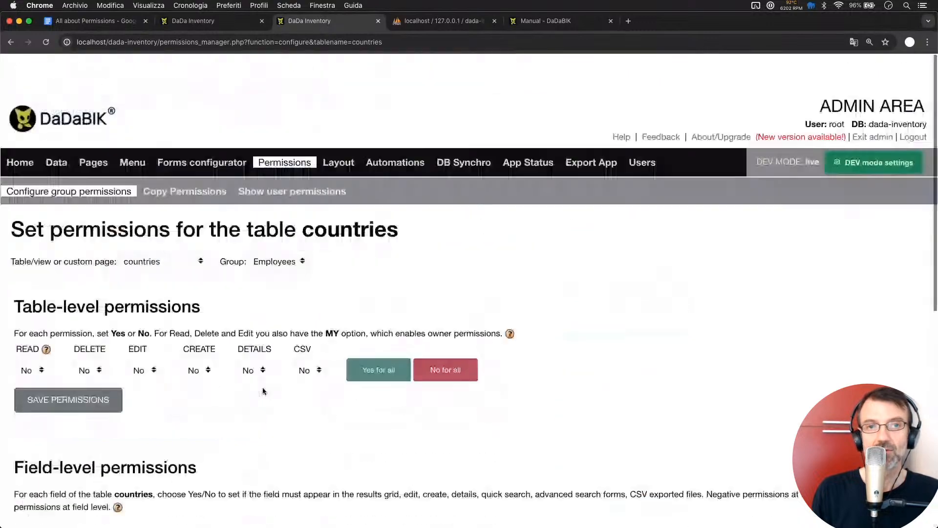
pyautogui.click(282, 228)
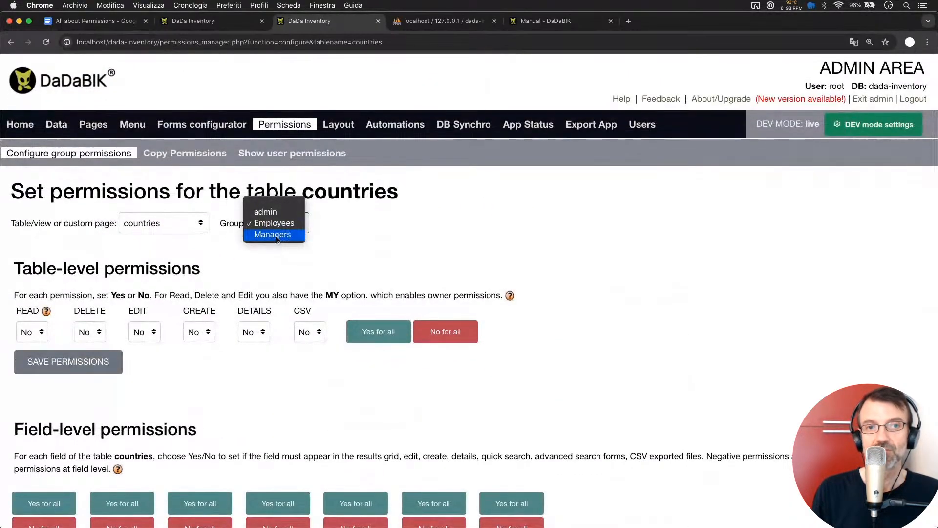
pyautogui.click(281, 236)
pyautogui.scroll(-8, 332, 406)
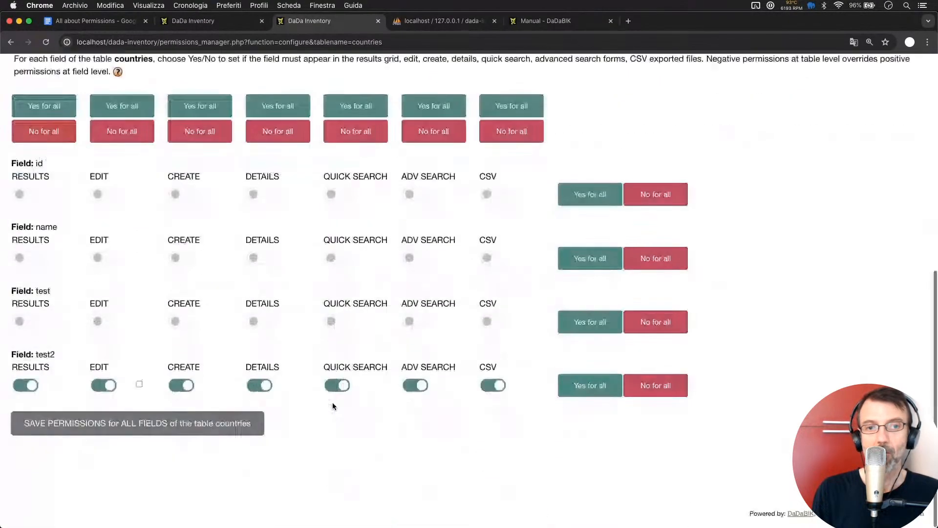
pyautogui.scroll(8, 415, 391)
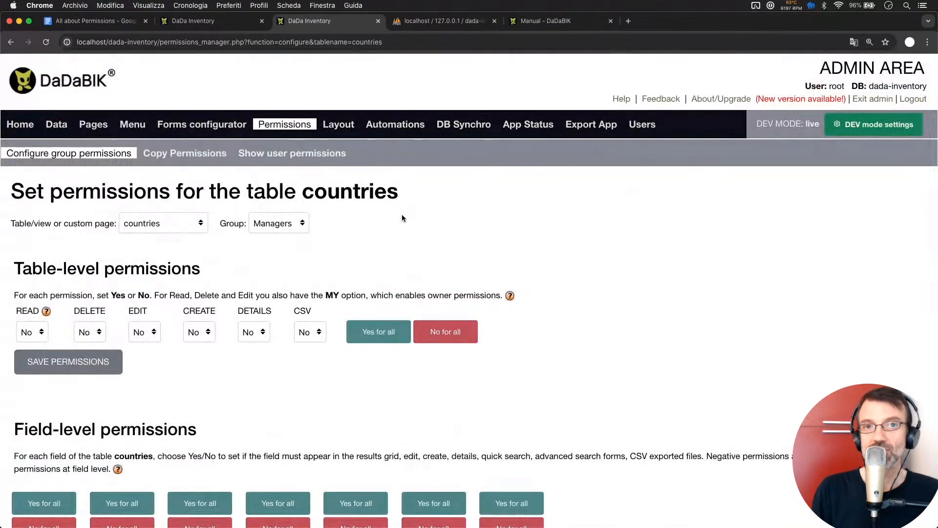
# Step: Switch to Visual Studio Code, set $grant_permissions_after_table_installation to 2 and save config_custom.php
pyautogui.press('super+Tab')
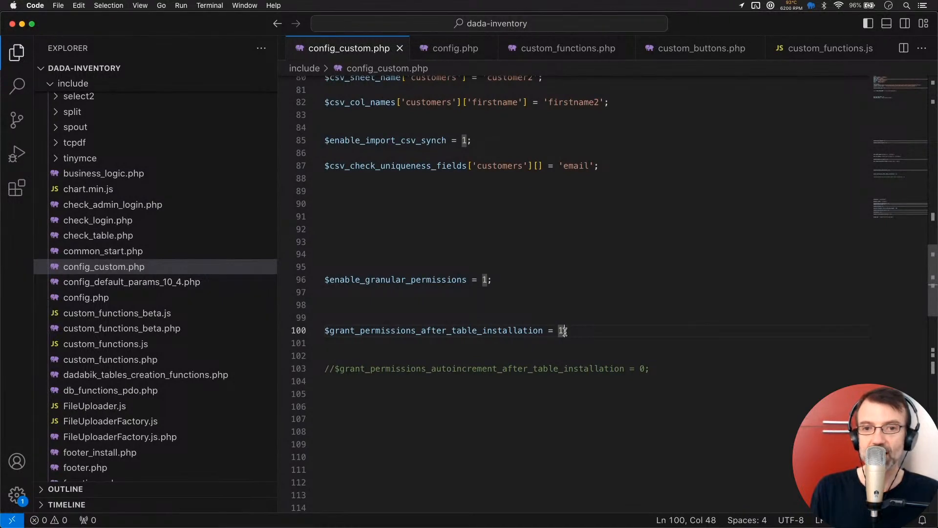
pyautogui.write('2')
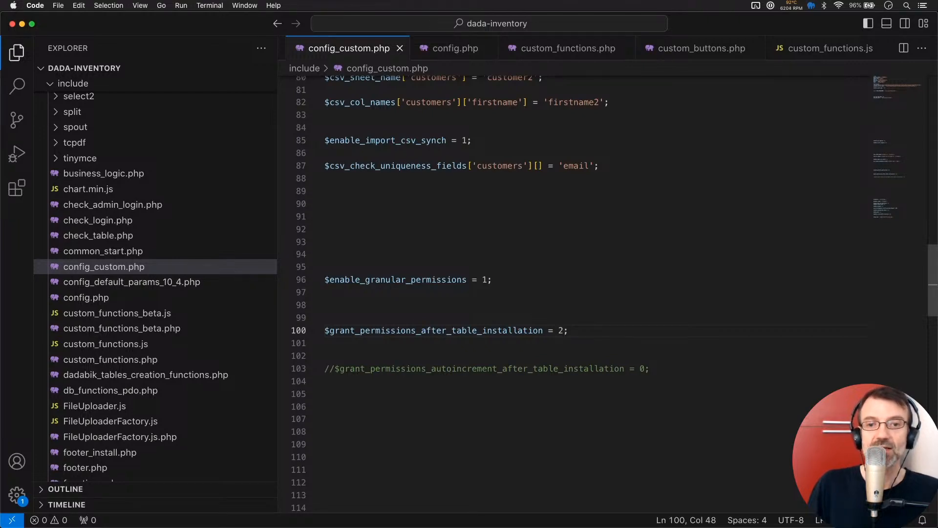
# Step: Uncomment the $grant_permissions_autoincrement_after_table_installation line in config_custom.php
pyautogui.click(335, 368)
pyautogui.press('BackSpace')
pyautogui.press('BackSpace')
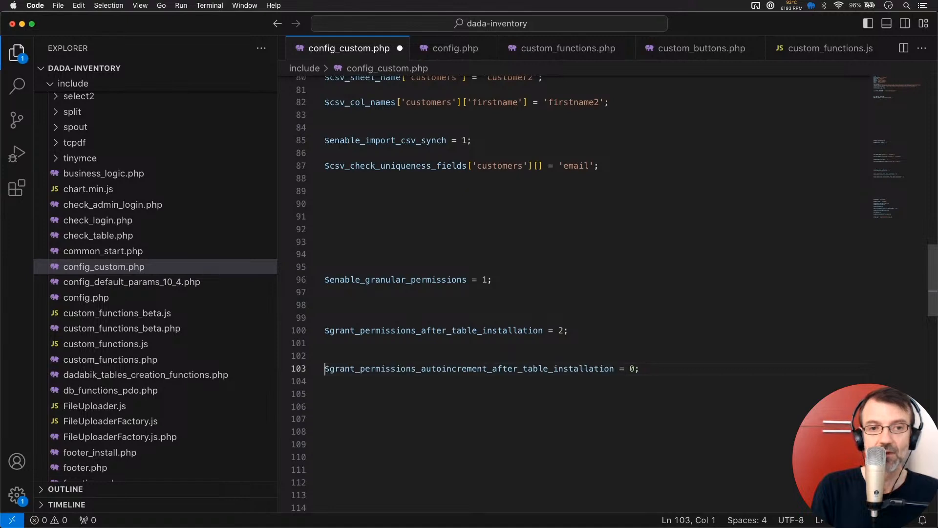
pyautogui.doubleClick(449, 370)
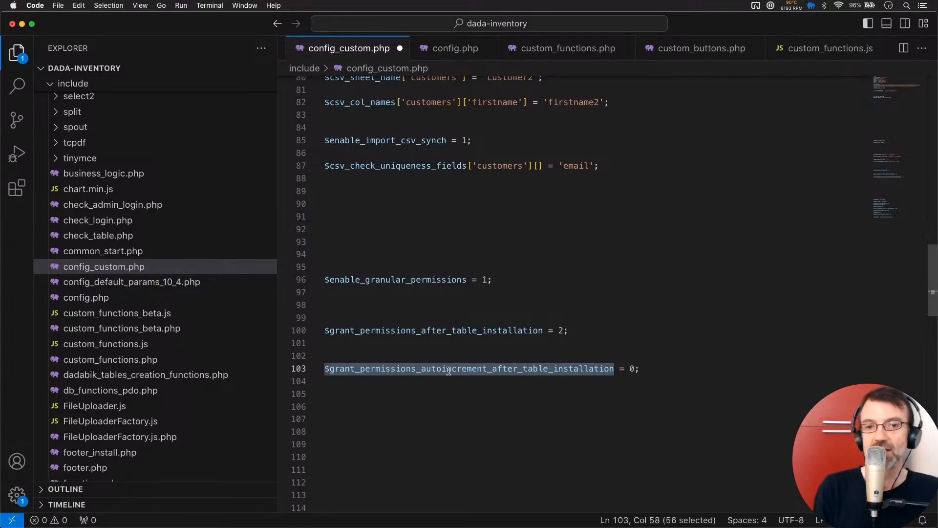
# Step: Set $grant_permissions_autoincrement_after_table_installation to 1 in config_custom.php
pyautogui.click(634, 370)
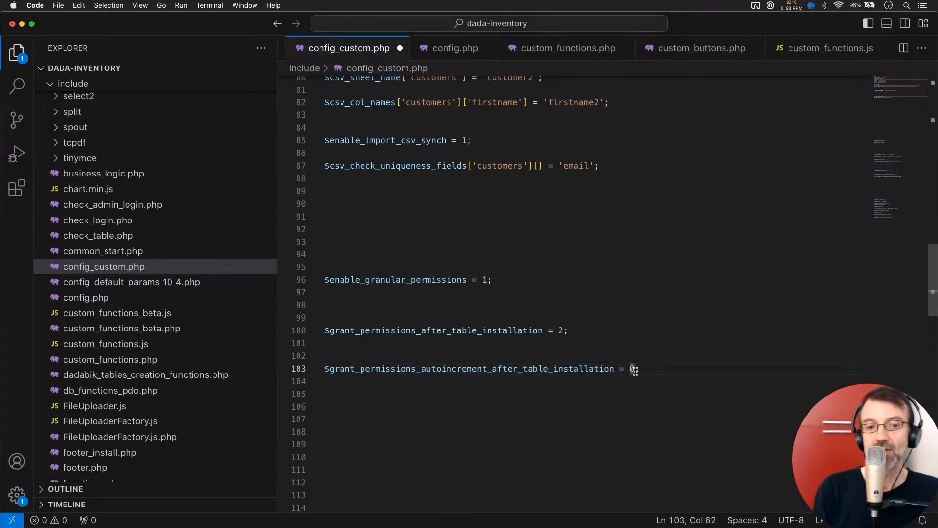
pyautogui.press('BackSpace')
pyautogui.write('1')
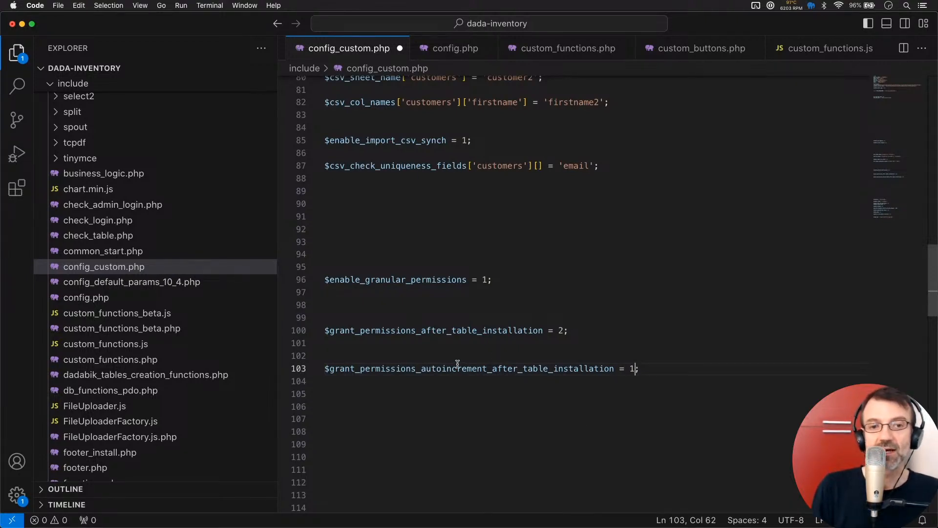
pyautogui.doubleClick(458, 364)
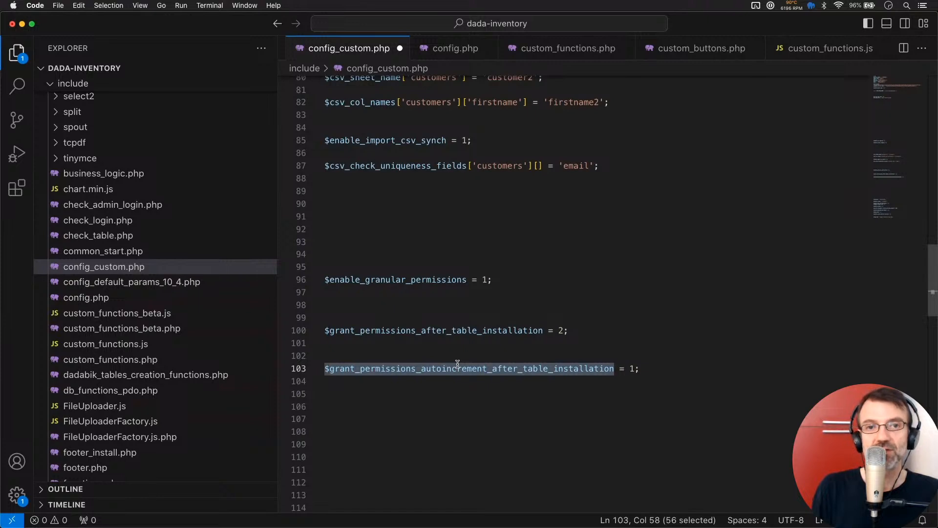
pyautogui.click(477, 369)
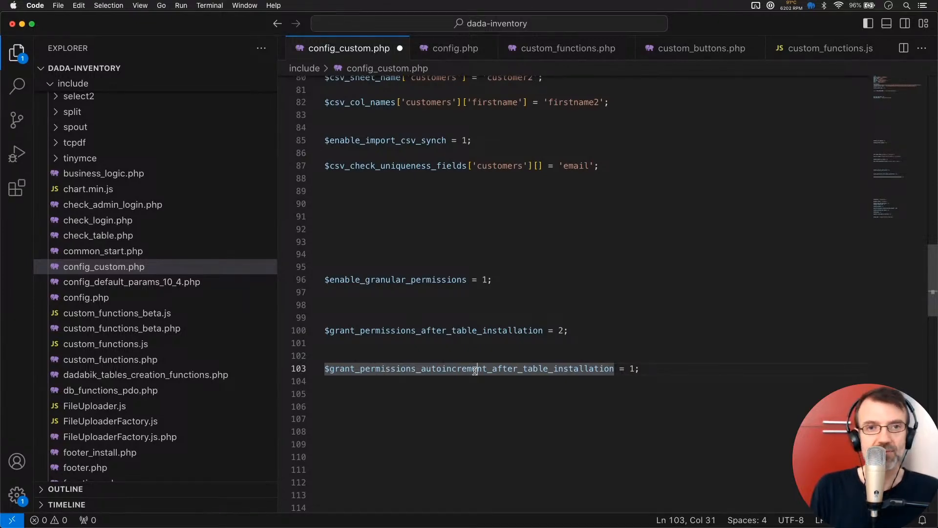
# Step: Switch to Chrome and look over the table-level and field-level permissions of the countries table
pyautogui.press('super+Tab')
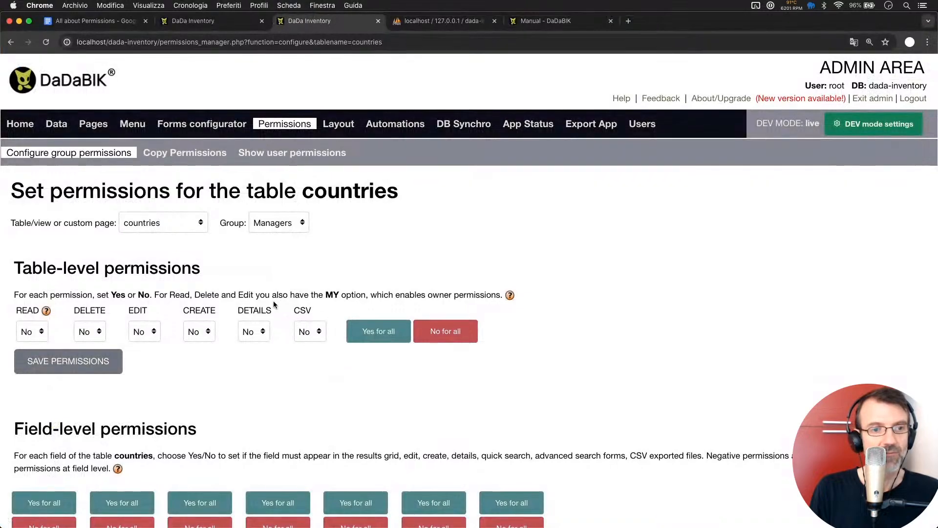
pyautogui.scroll(-3, 274, 301)
pyautogui.scroll(5, 274, 301)
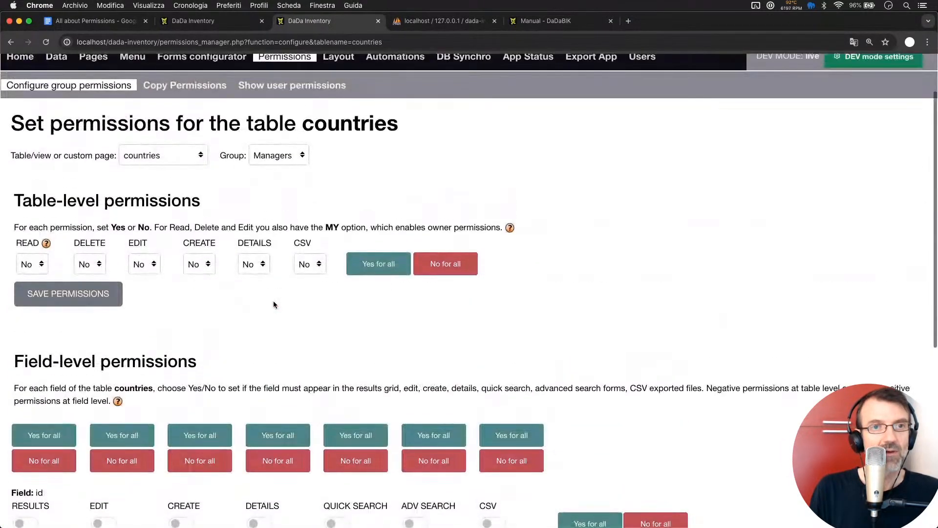
# Step: Switch back to Visual Studio Code, set $grant_permissions_autoincrement_after_table_installation to 0 and save config_custom.php
pyautogui.press('super+Tab')
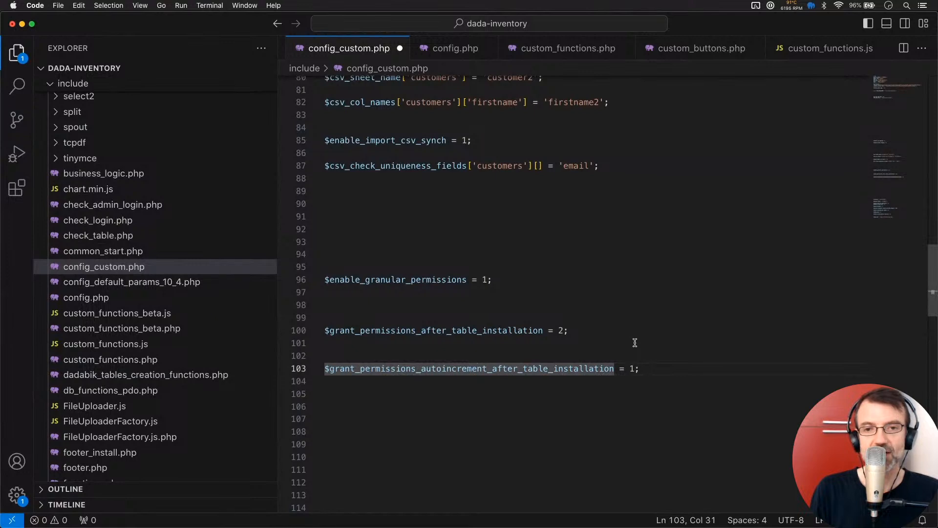
pyautogui.press('Right')
pyautogui.press('Right')
pyautogui.press('Right')
pyautogui.press('Right')
pyautogui.press('Right')
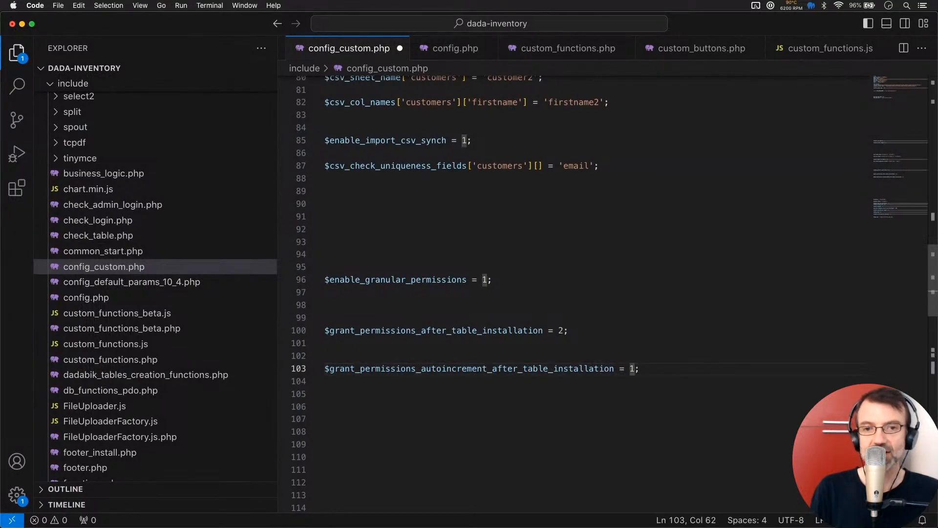
pyautogui.press('BackSpace')
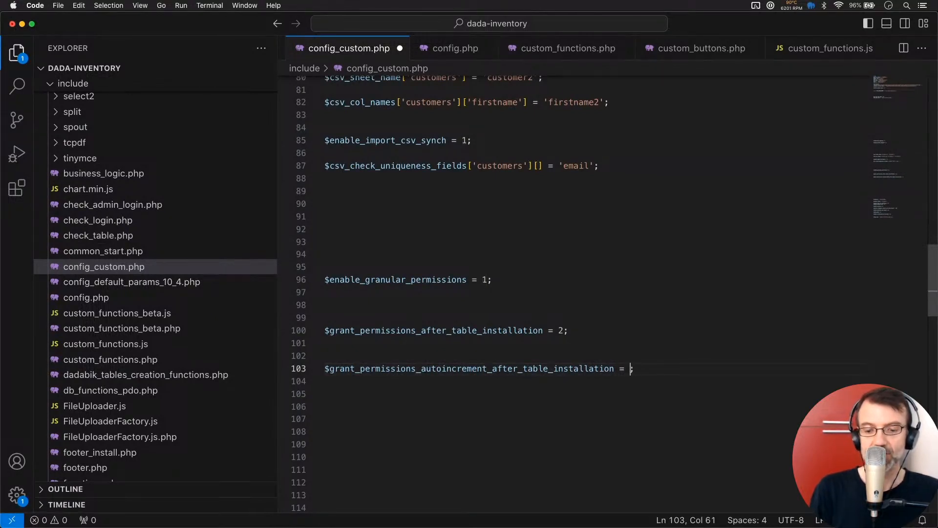
pyautogui.write('0')
pyautogui.press('super+s')
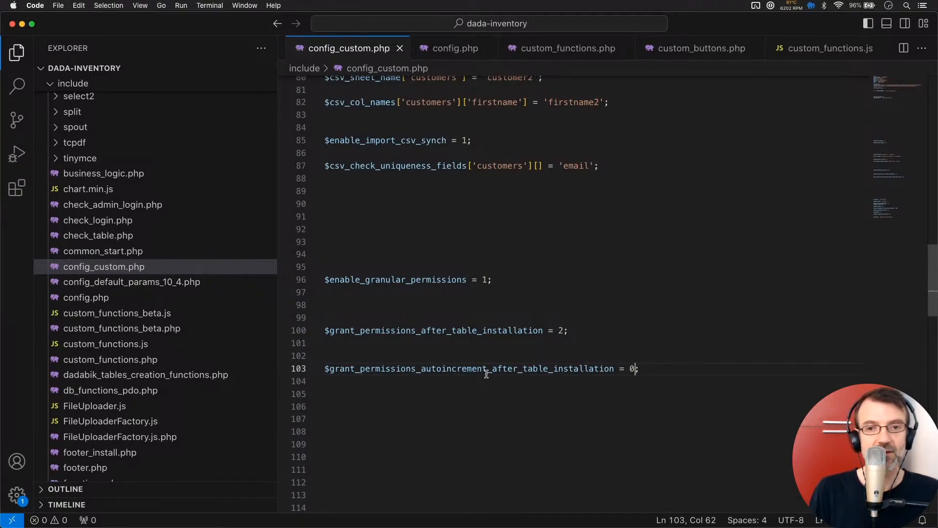
# Step: Set $grant_permissions_after_table_installation to 1 and save the file
pyautogui.doubleClick(562, 330)
pyautogui.press('BackSpace')
pyautogui.write('1')
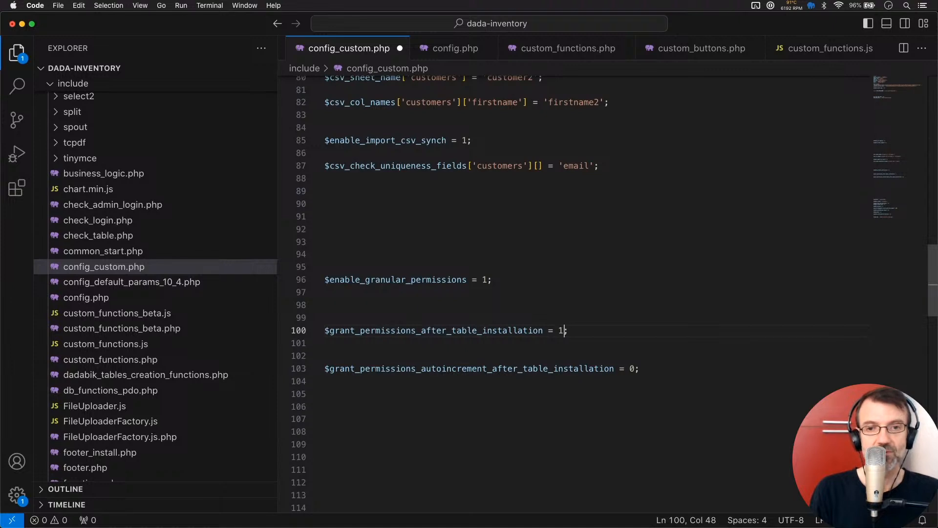
pyautogui.press('super+s')
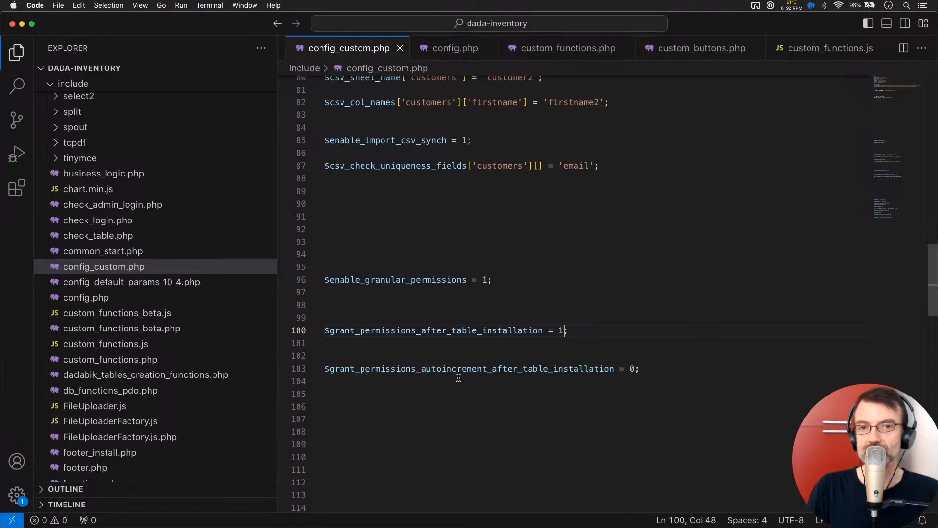
# Step: Switch to Chrome and create a new table named test_table in DaDaBIK's data section
pyautogui.press('super+Tab')
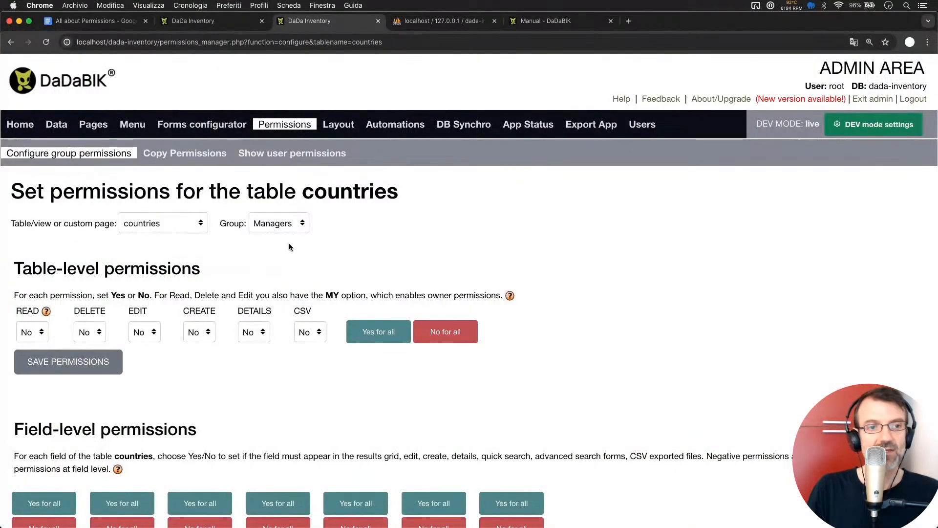
pyautogui.scroll(-3, 289, 243)
pyautogui.scroll(3, 288, 242)
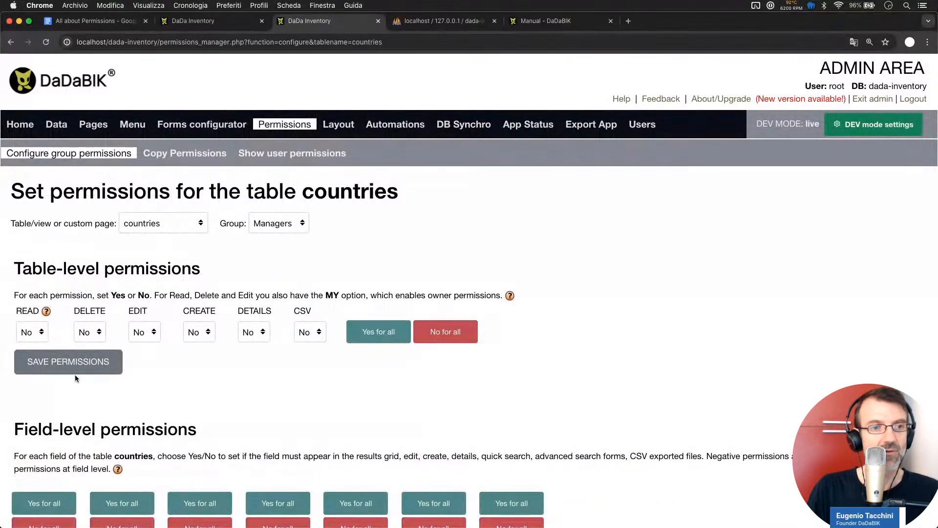
pyautogui.click(49, 124)
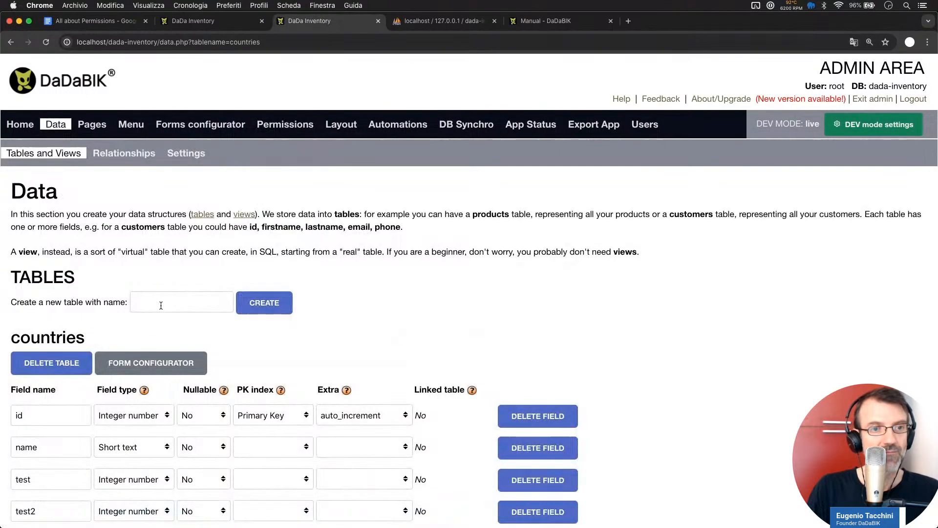
pyautogui.click(161, 303)
pyautogui.write('test')
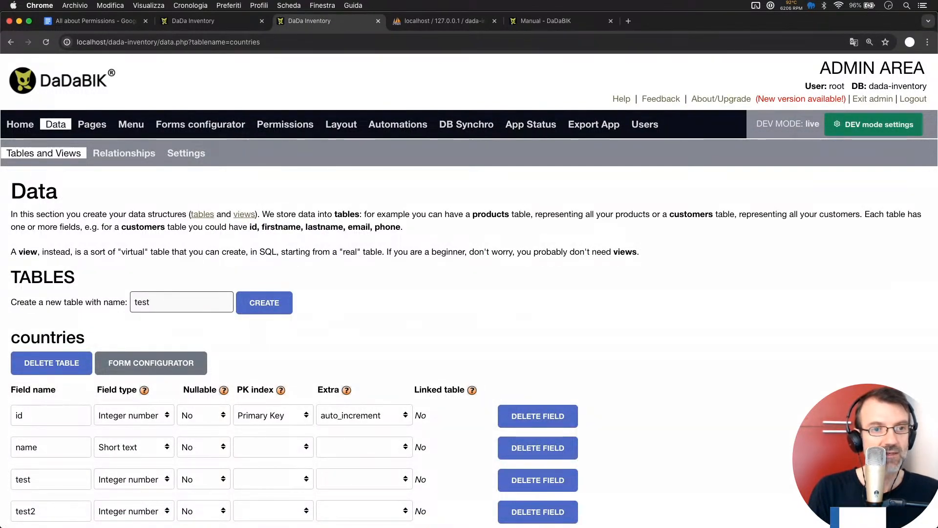
pyautogui.write('_table')
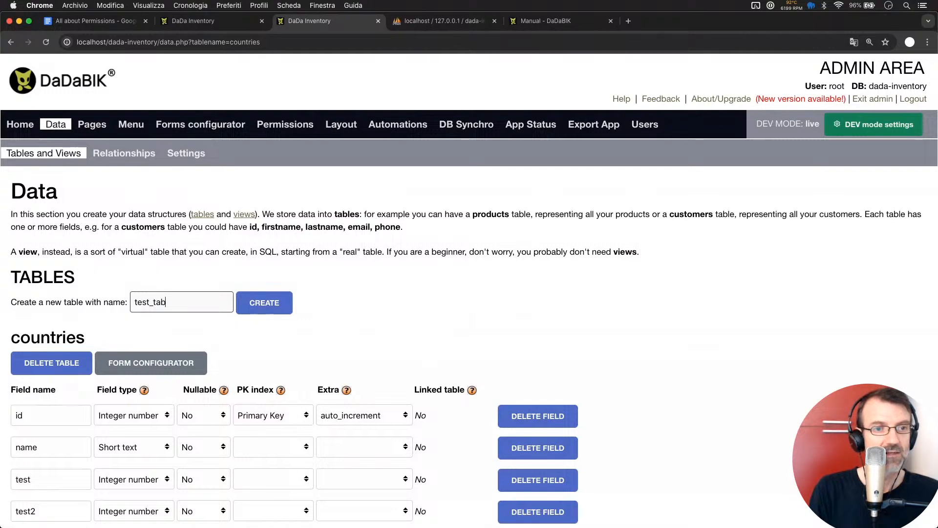
pyautogui.click(273, 306)
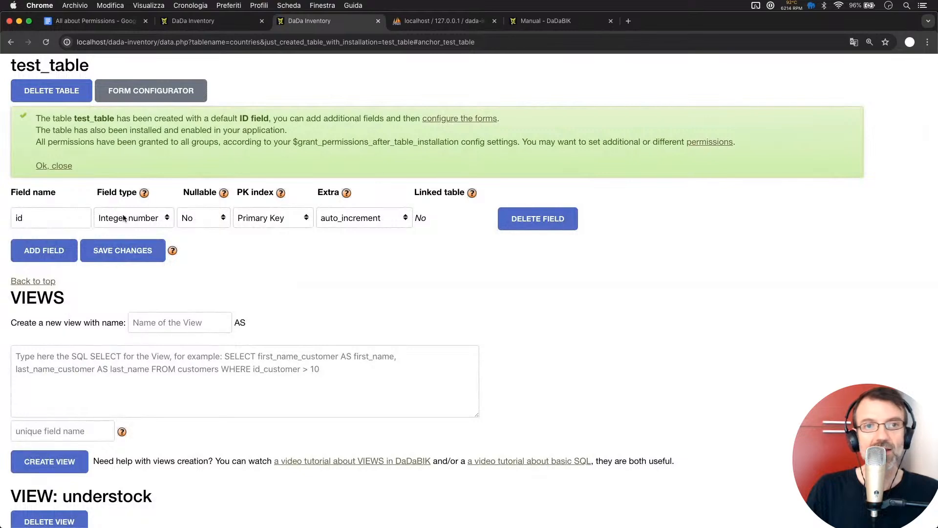
# Step: Add a field named testfield with the type Integer number to test_table and save the changes
pyautogui.scroll(4, 123, 218)
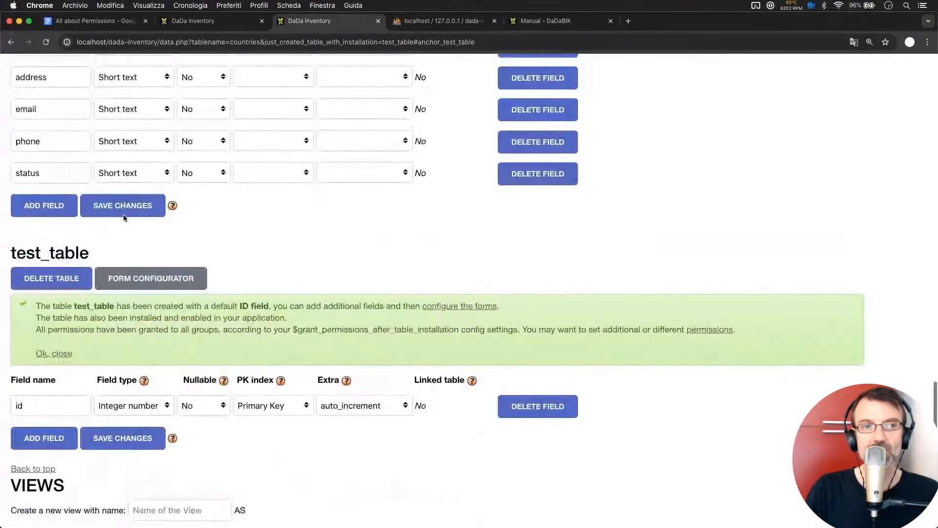
pyautogui.scroll(-2, 124, 218)
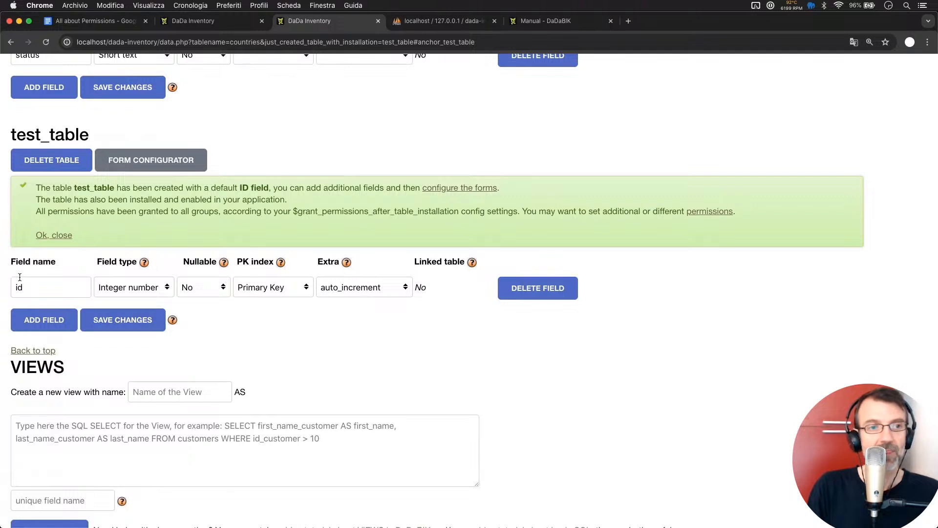
pyautogui.click(51, 331)
pyautogui.click(45, 322)
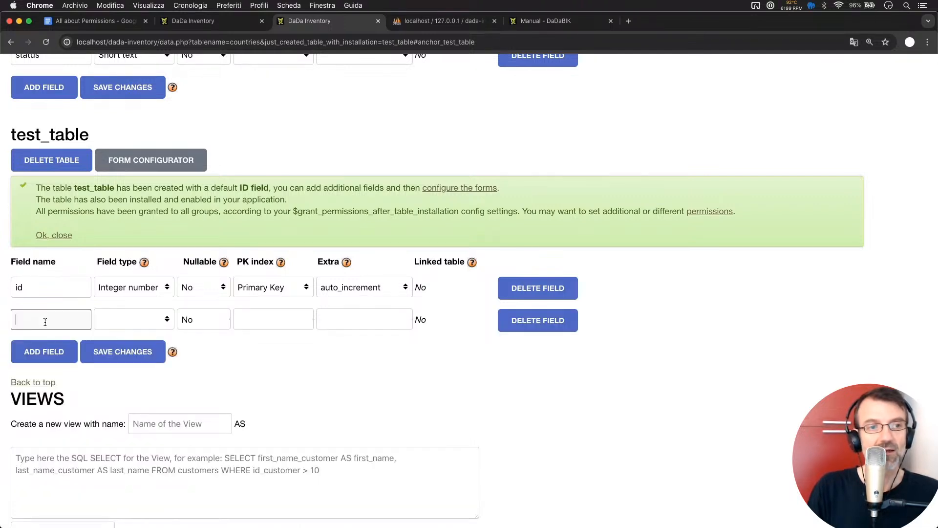
pyautogui.write('test')
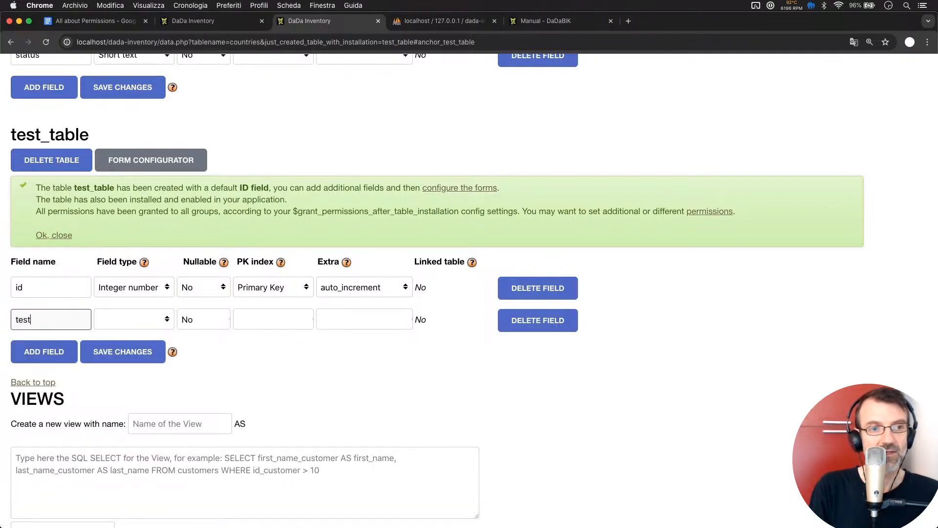
pyautogui.write('_field')
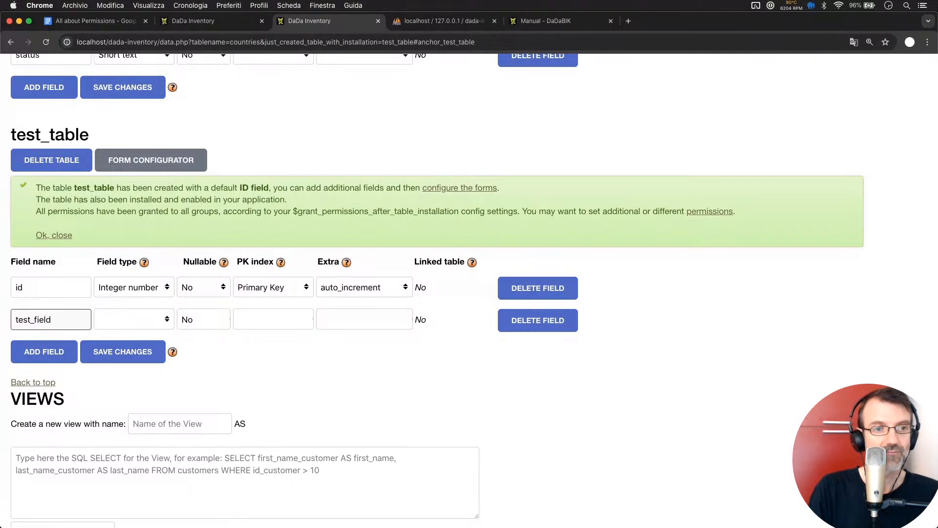
pyautogui.press('BackSpace')
pyautogui.press('BackSpace')
pyautogui.press('BackSpace')
pyautogui.press('BackSpace')
pyautogui.press('BackSpace')
pyautogui.press('BackSpace')
pyautogui.write('field')
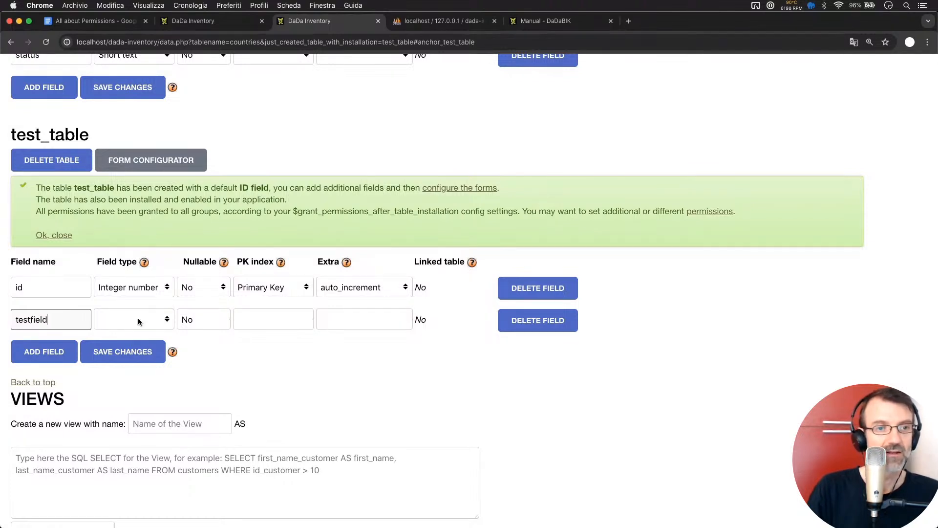
pyautogui.click(139, 323)
pyautogui.click(141, 331)
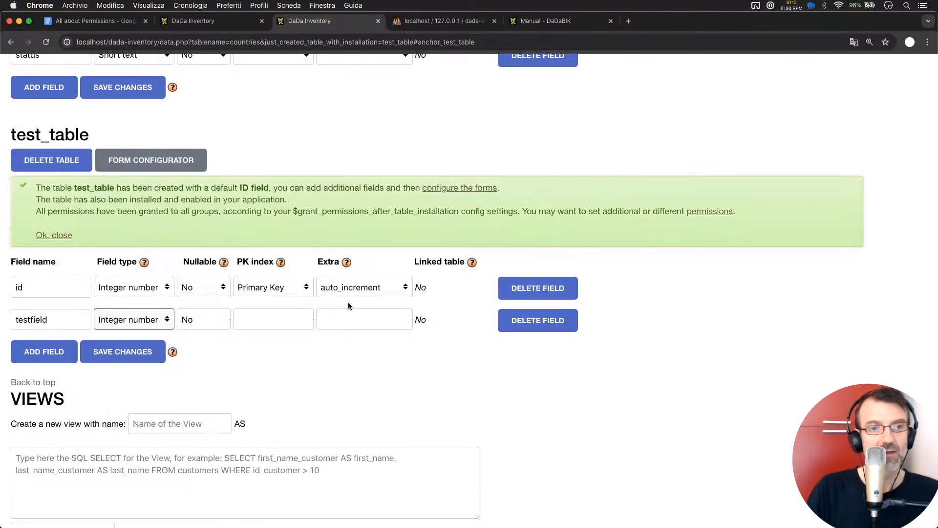
pyautogui.click(137, 354)
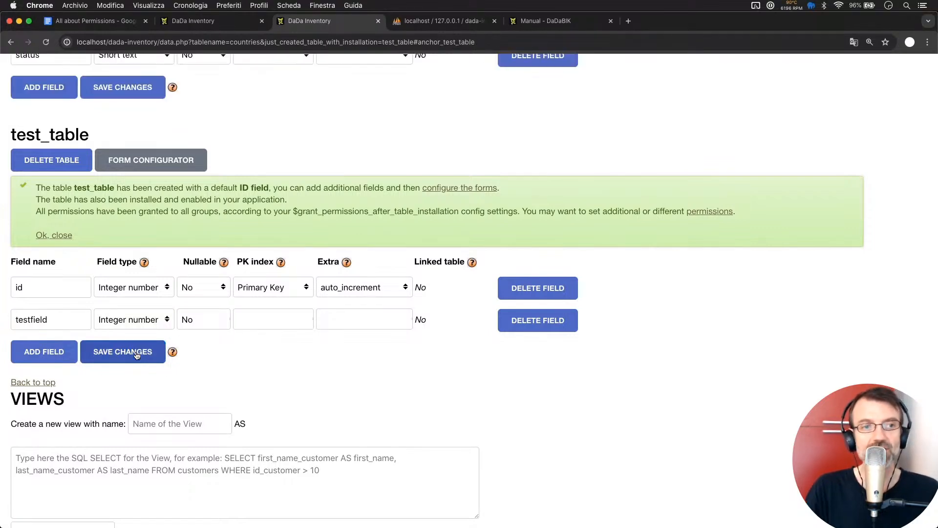
# Step: Open the group permissions configuration page of the admin area
pyautogui.scroll(15, 136, 354)
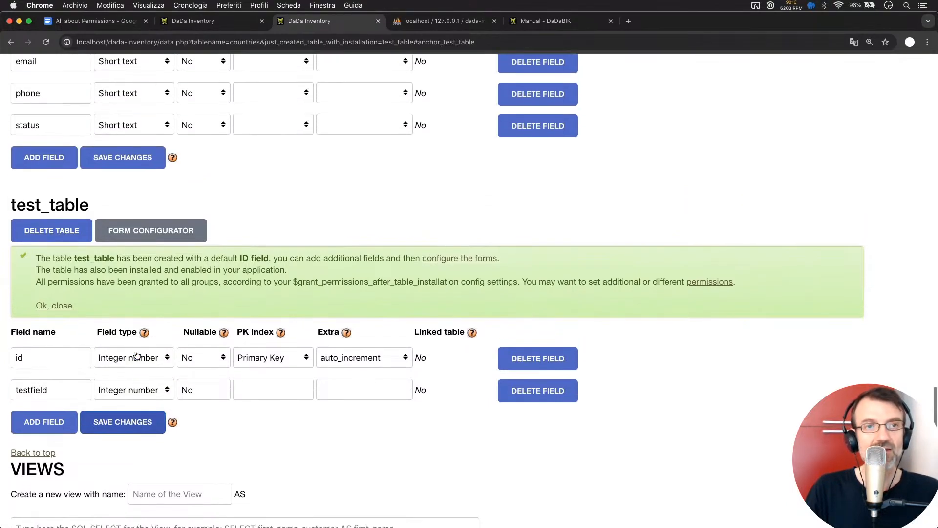
pyautogui.scroll(5, 136, 354)
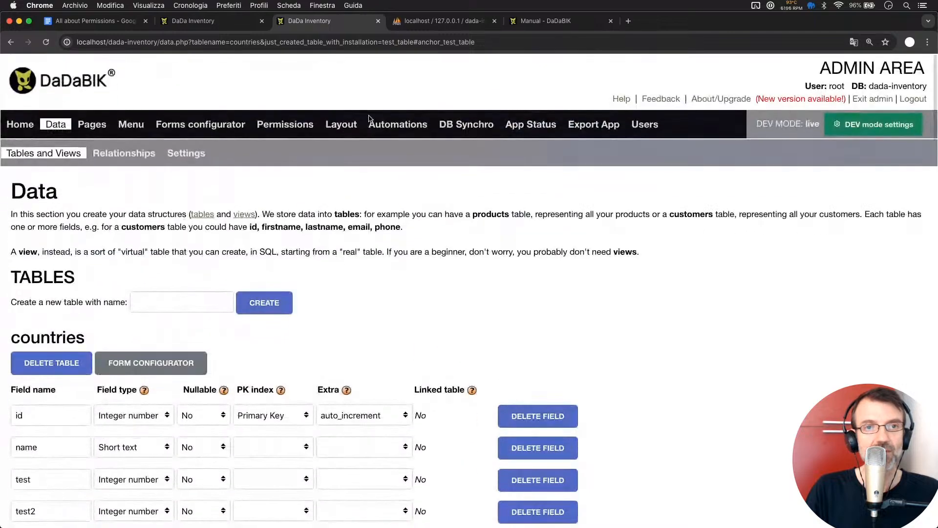
pyautogui.click(297, 131)
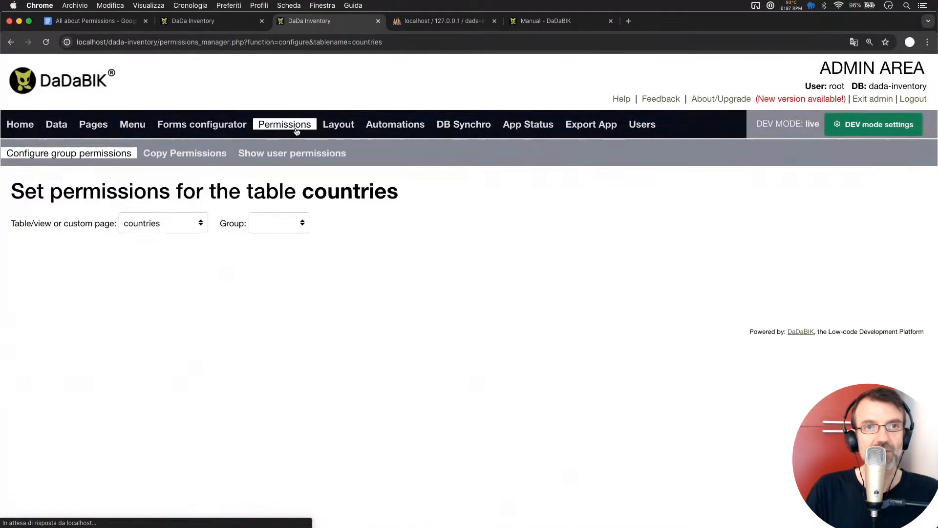
# Step: Switch to Visual Studio Code and review the $grant_permissions_after_table_installation setting in config_custom.php
pyautogui.press('super+Tab')
pyautogui.click(428, 317)
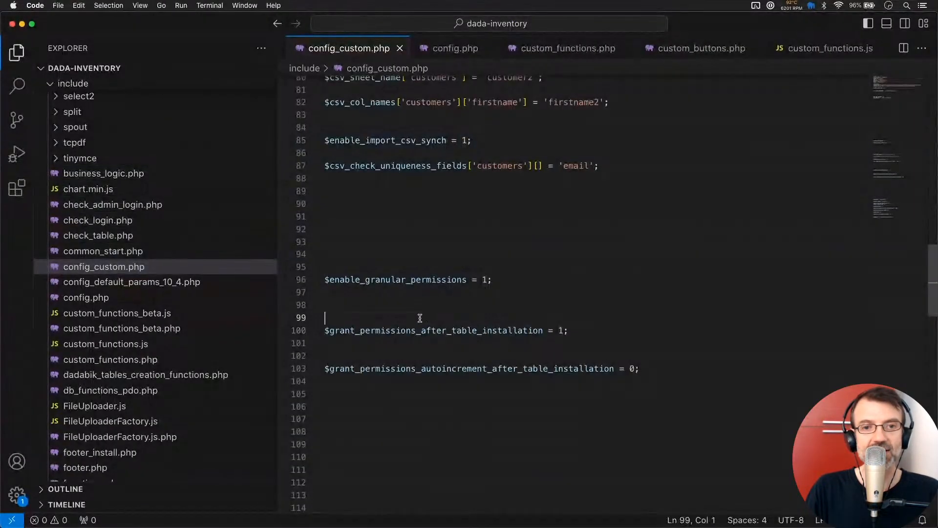
pyautogui.doubleClick(373, 330)
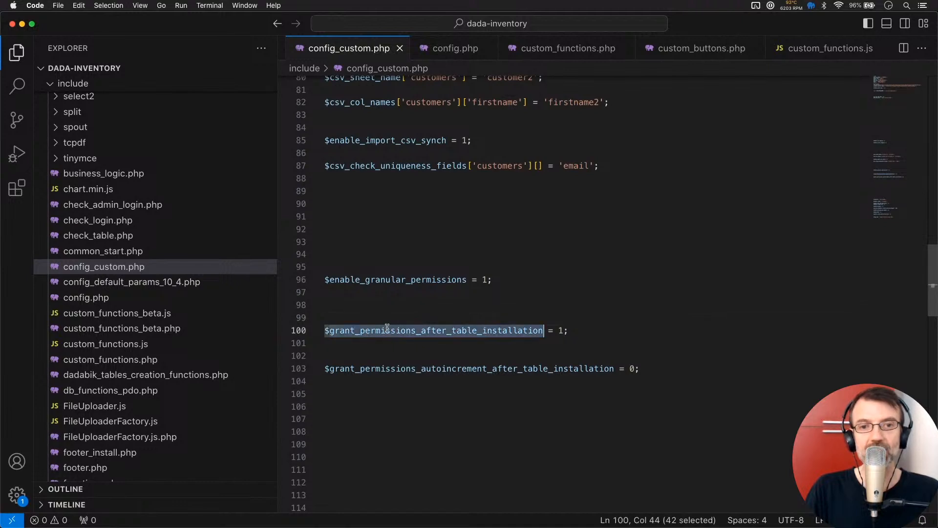
pyautogui.click(571, 331)
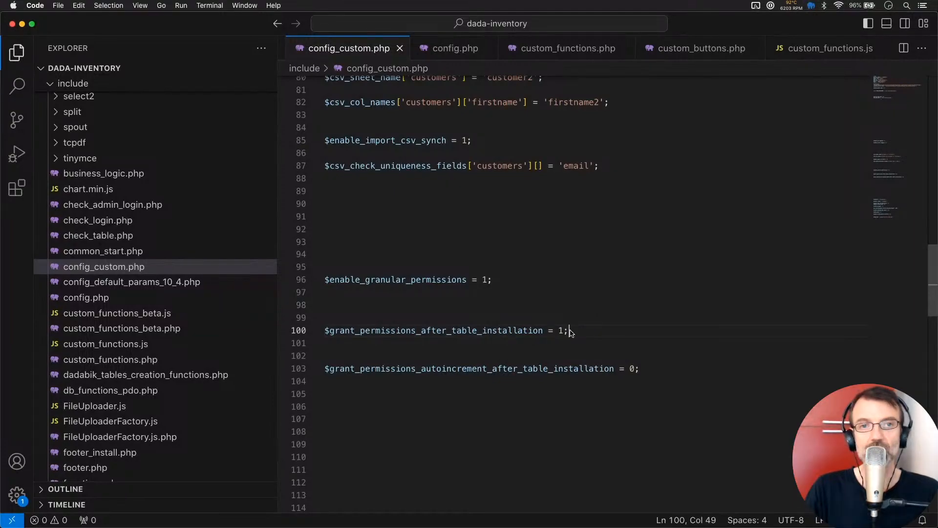
# Step: Switch to Chrome and review the admin group's table-level and field-level permissions for test_table
pyautogui.press('super+Tab')
pyautogui.click(262, 223)
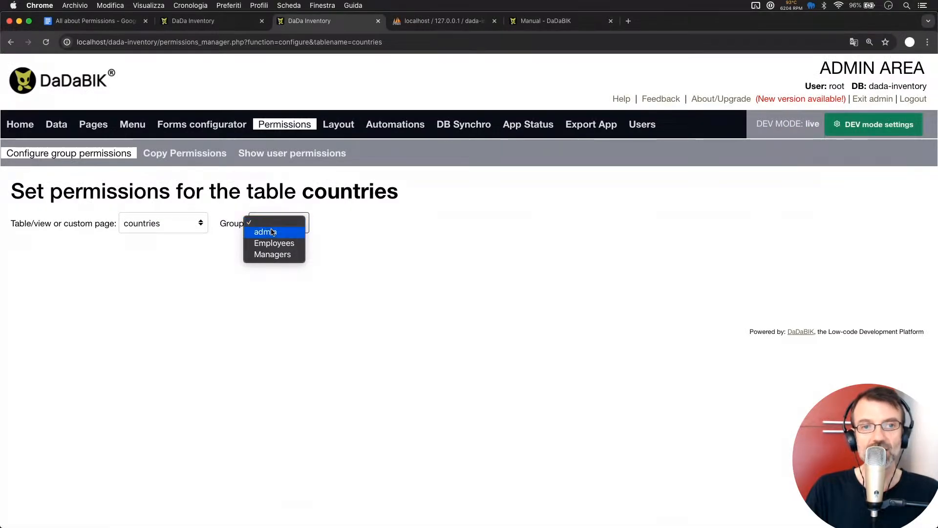
pyautogui.click(275, 234)
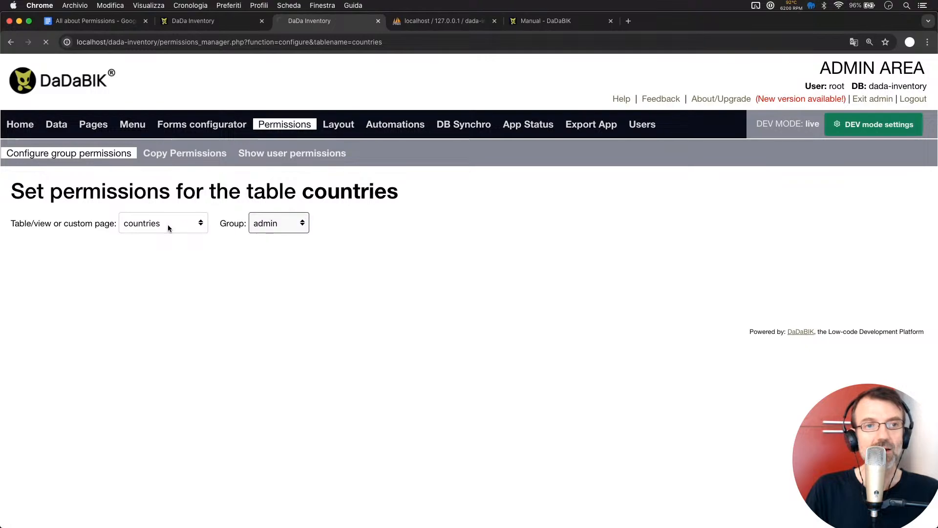
pyautogui.click(165, 224)
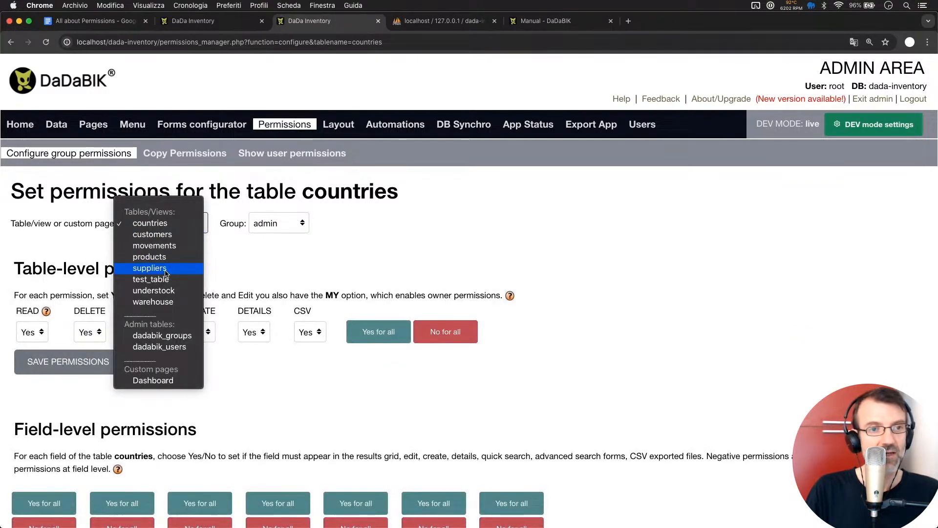
pyautogui.click(165, 280)
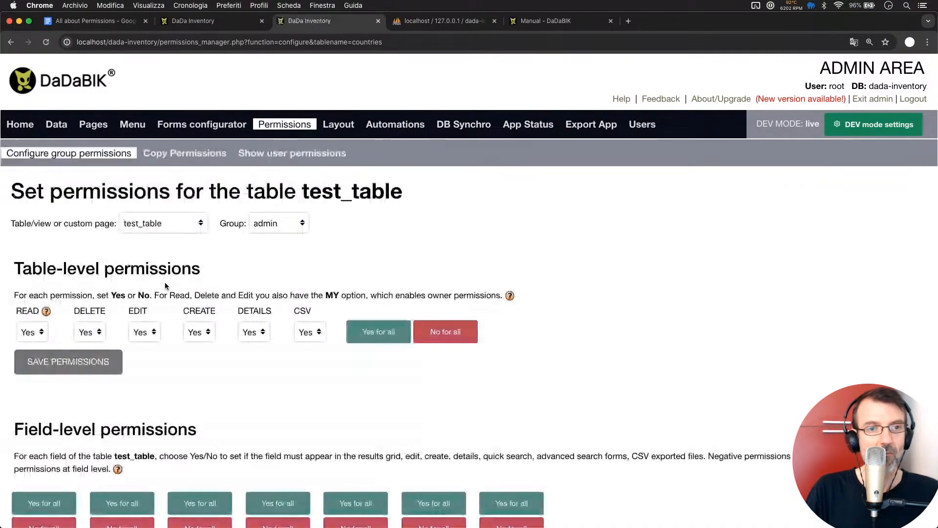
pyautogui.scroll(-5, 236, 344)
pyautogui.scroll(3, 236, 347)
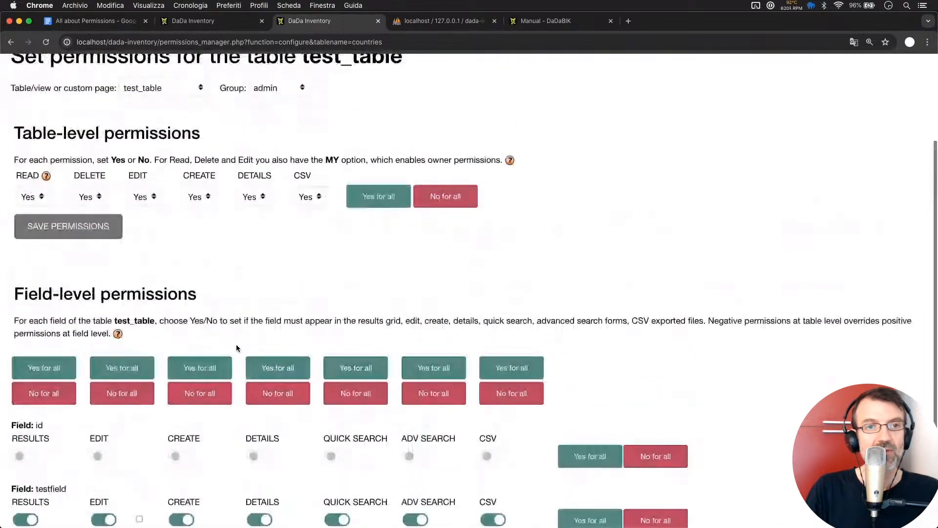
pyautogui.scroll(-3, 236, 347)
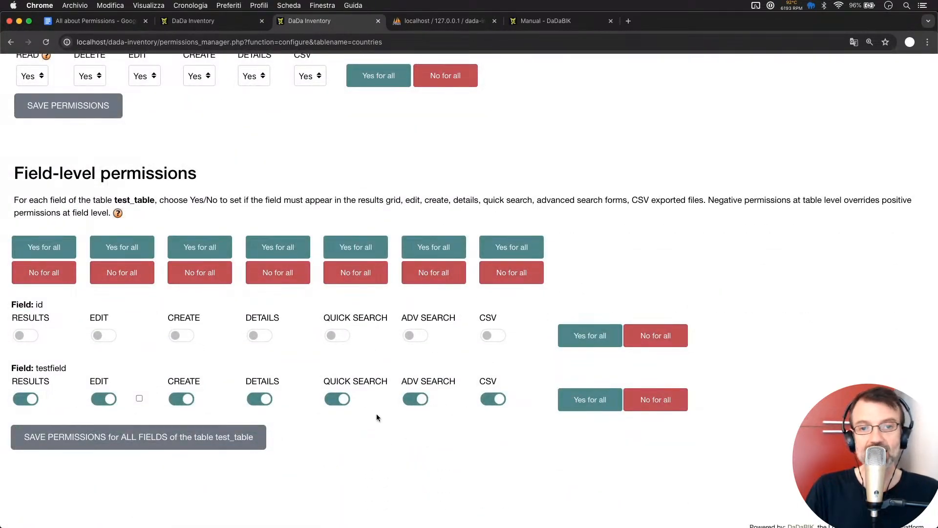
pyautogui.moveTo(158, 379)
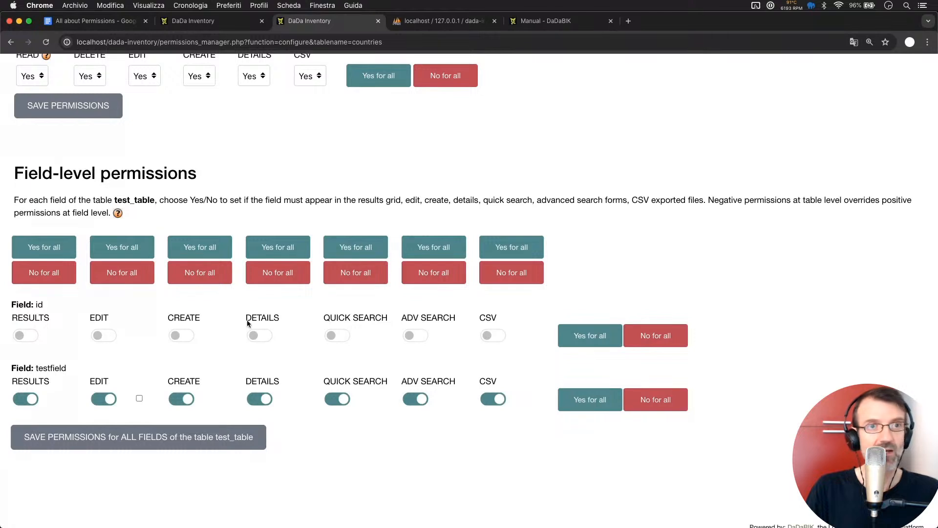
# Step: Open the Test table page in the live Inventory system application
pyautogui.click(210, 26)
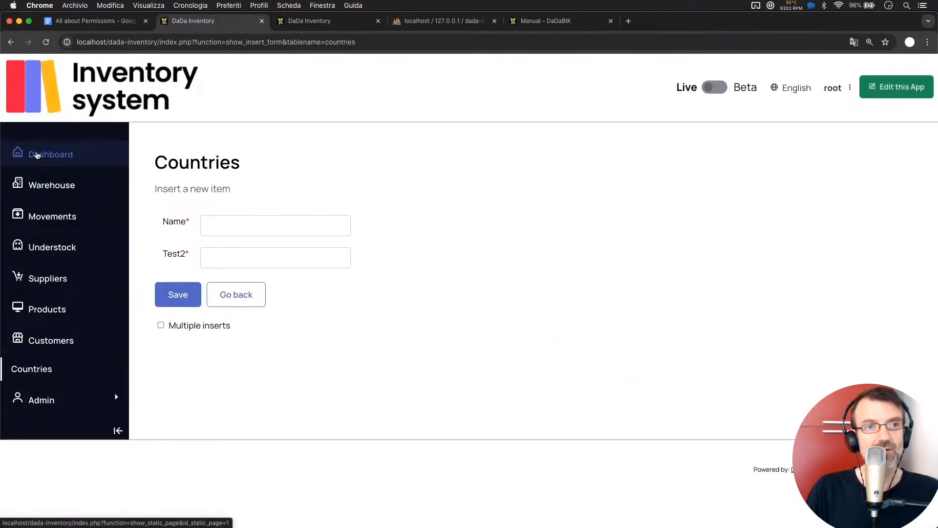
pyautogui.click(42, 184)
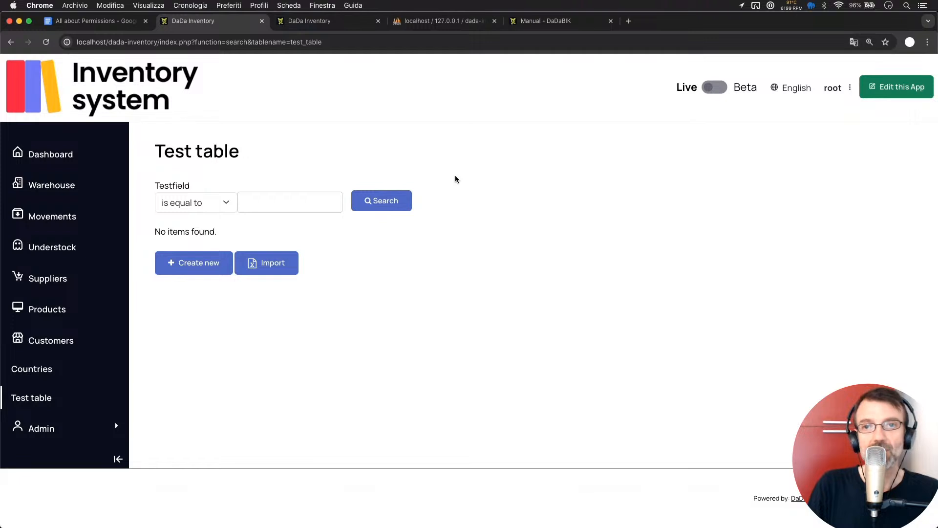
# Step: Switch to Visual Studio Code and review the $grant_permissions_autoincrement_after_table_installation setting in config_custom.php
pyautogui.press('super+Tab')
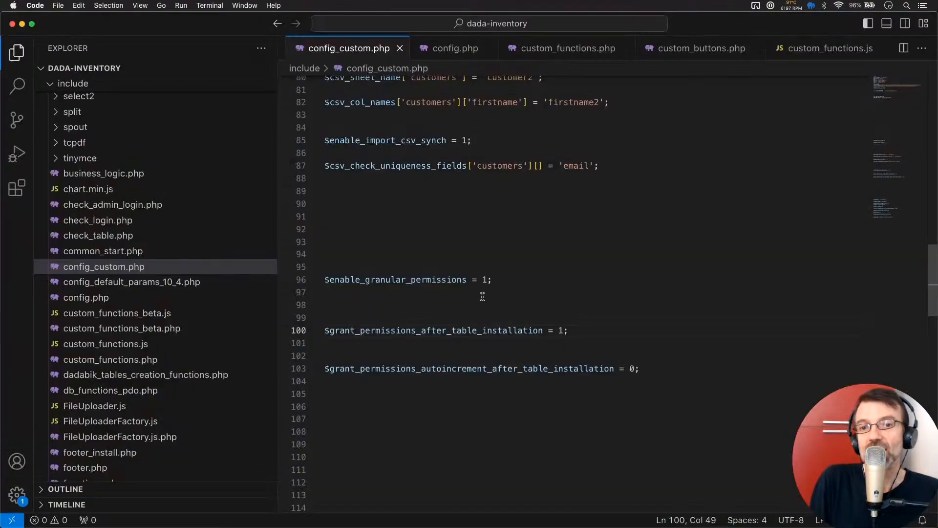
pyautogui.click(482, 297)
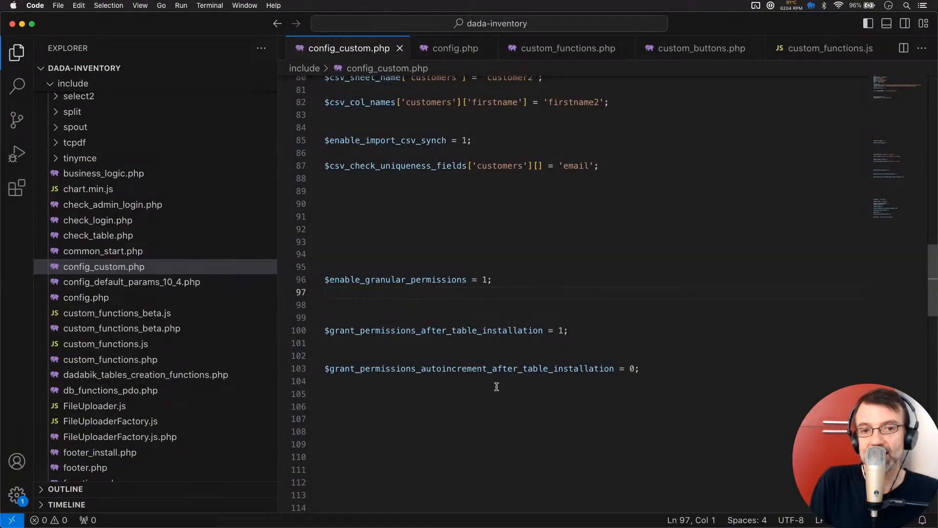
pyautogui.doubleClick(356, 369)
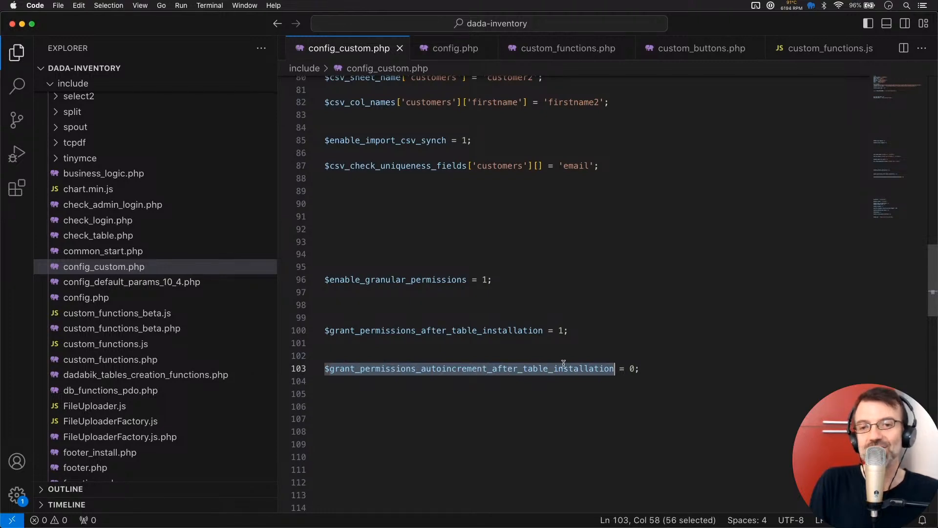
pyautogui.doubleClick(589, 368)
pyautogui.click(648, 371)
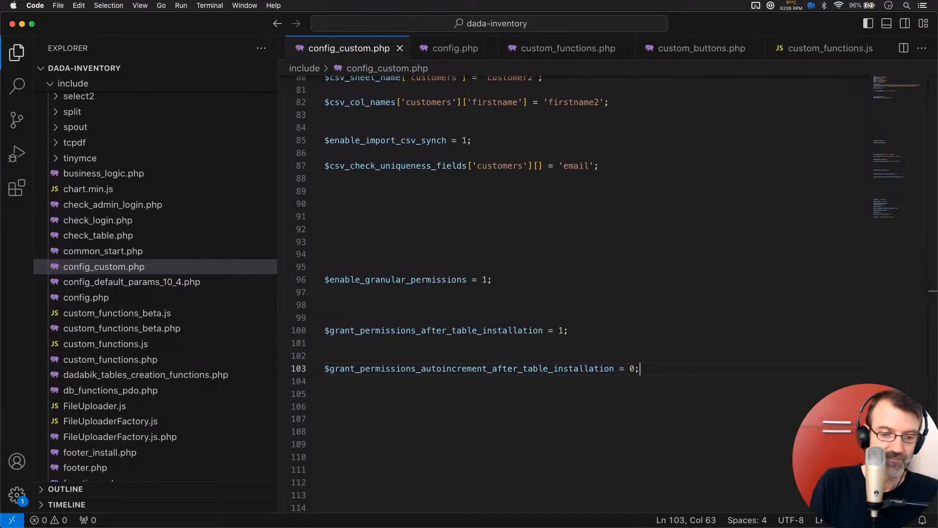
pyautogui.press('super+Tab')
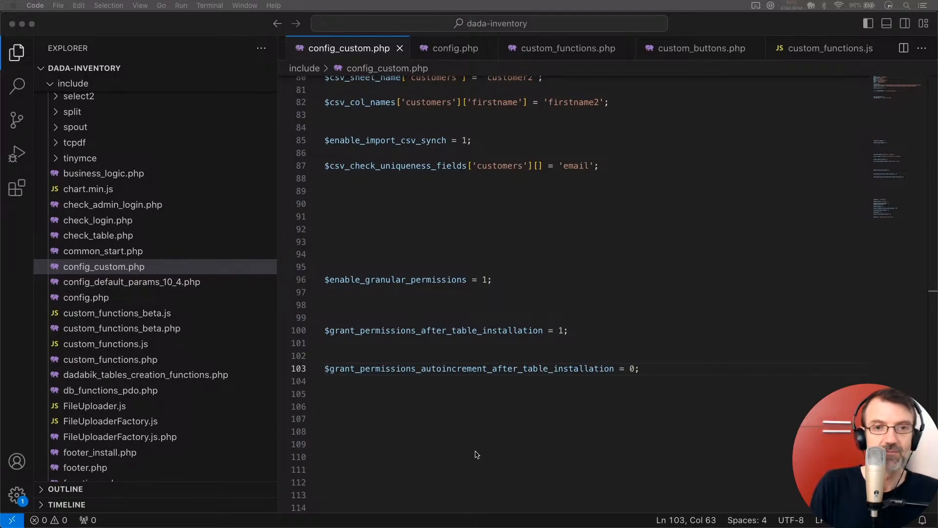
pyautogui.click(429, 225)
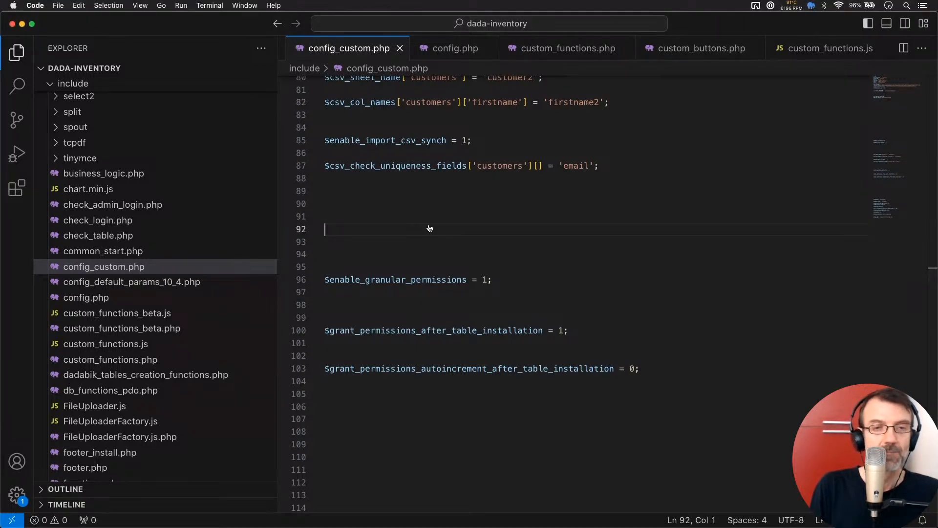
# Step: Switch to Chrome and search the DaDaBIK manual for "permissions templ" to find the Permissions Templates chapter
pyautogui.press('super+Tab')
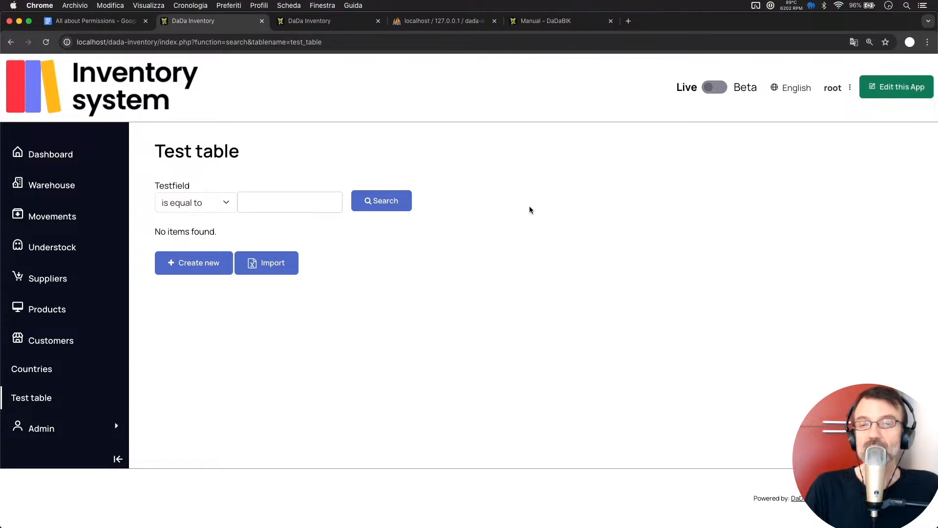
pyautogui.click(553, 21)
pyautogui.scroll(-3, 519, 276)
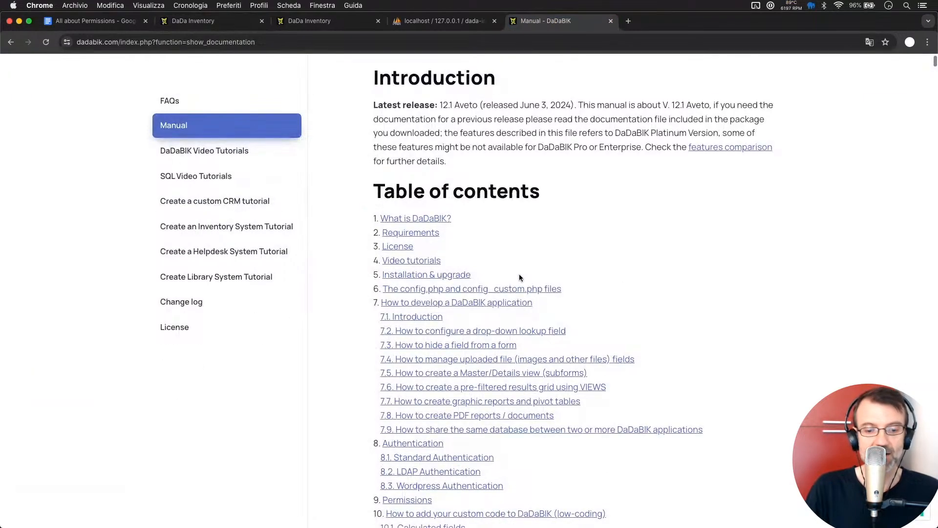
pyautogui.press('super+f')
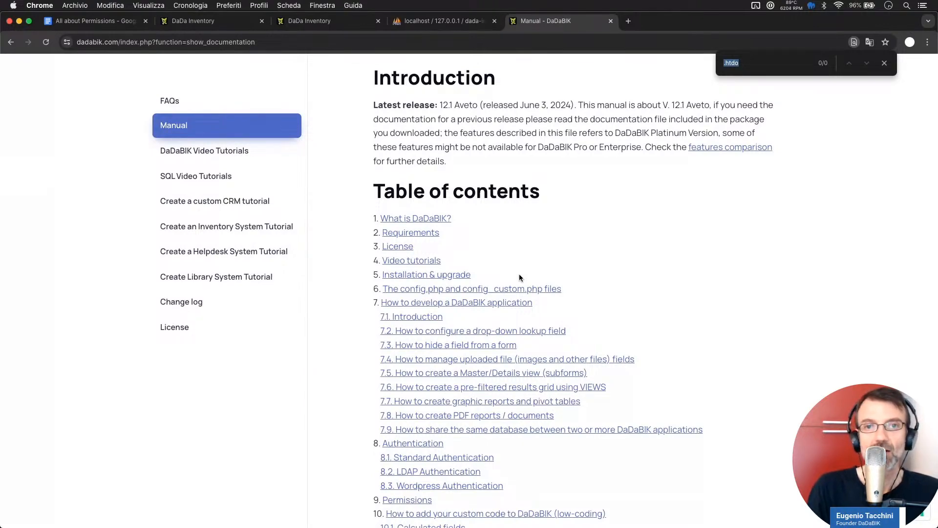
pyautogui.press('BackSpace')
pyautogui.write('perm')
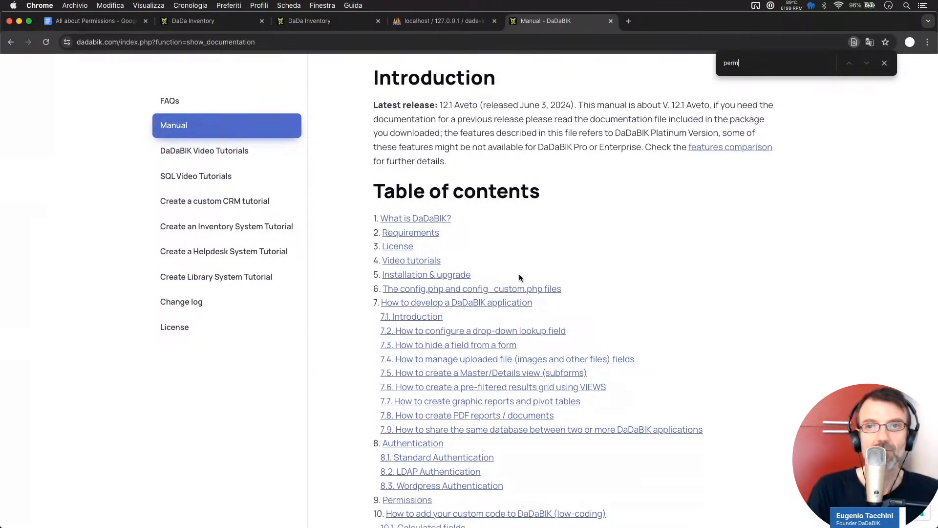
pyautogui.write('issions tabl')
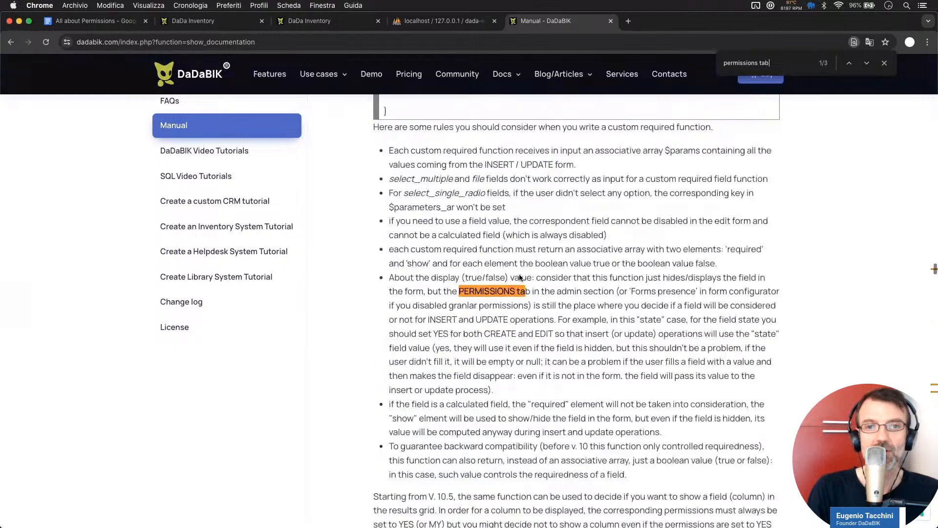
pyautogui.press('BackSpace')
pyautogui.press('BackSpace')
pyautogui.press('BackSpace')
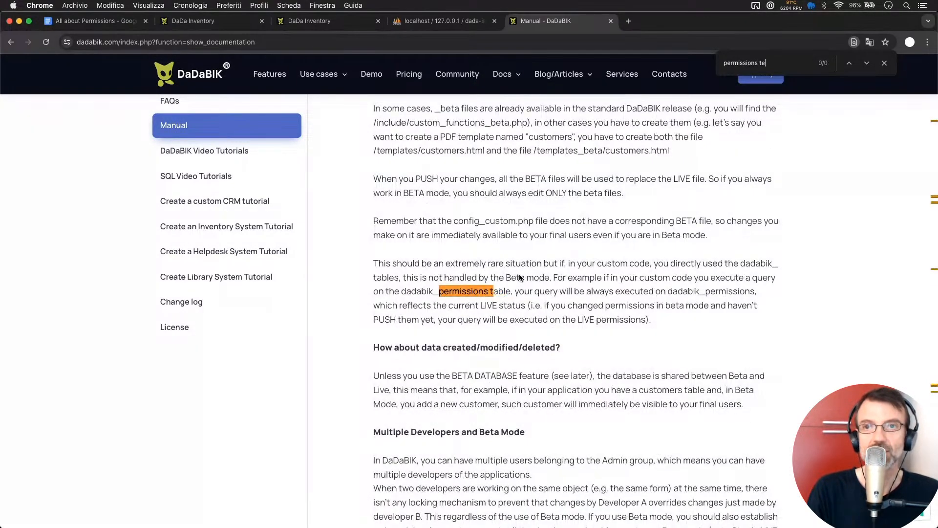
pyautogui.write('empl')
pyautogui.scroll(-3, 518, 293)
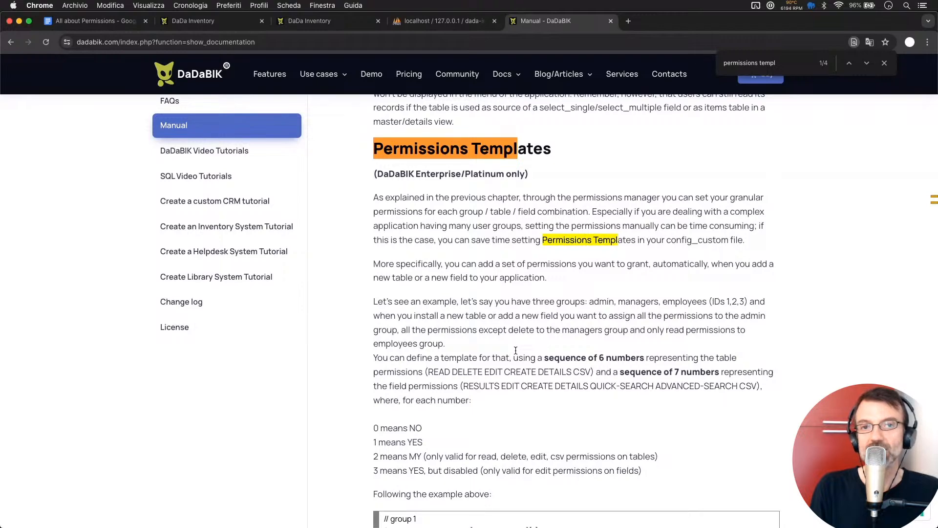
# Step: Enlarge the manual page to 110% and examine the $permissions_template example code for groups 1, 2 and 3, then close the page search
pyautogui.press('super+plus')
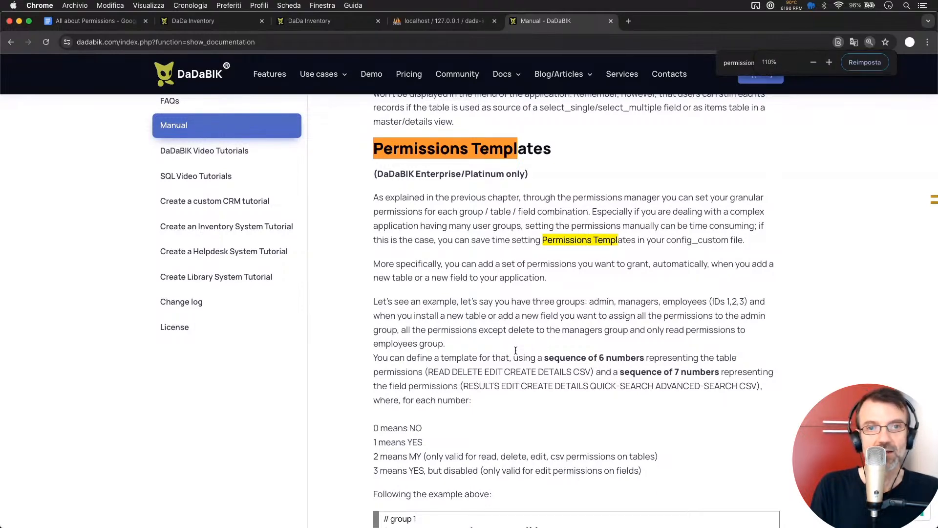
pyautogui.scroll(-1, 551, 280)
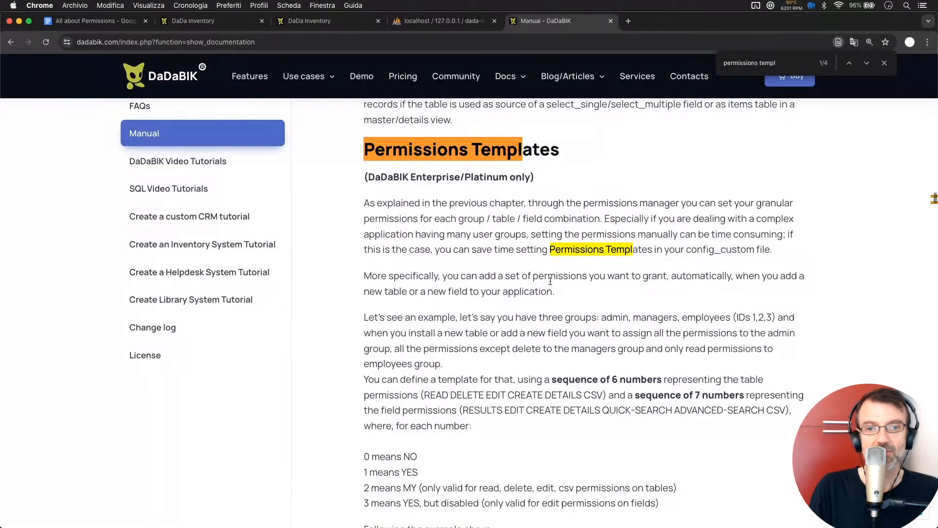
pyautogui.scroll(-2, 550, 282)
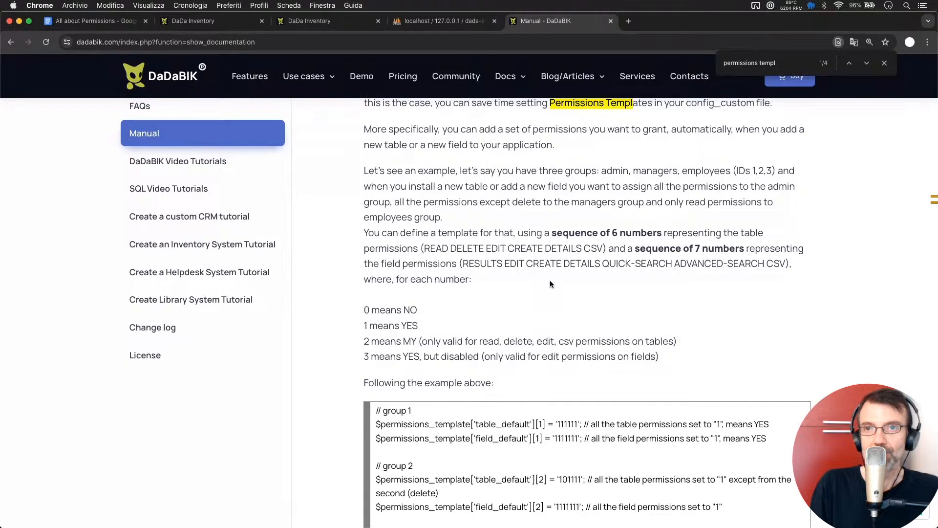
pyautogui.scroll(-3, 550, 281)
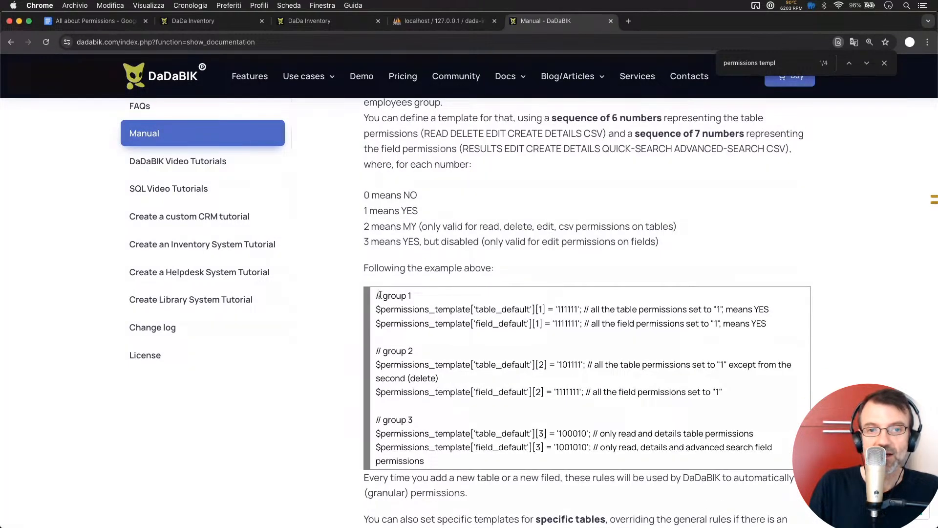
pyautogui.moveTo(377, 296); pyautogui.dragTo(767, 462)
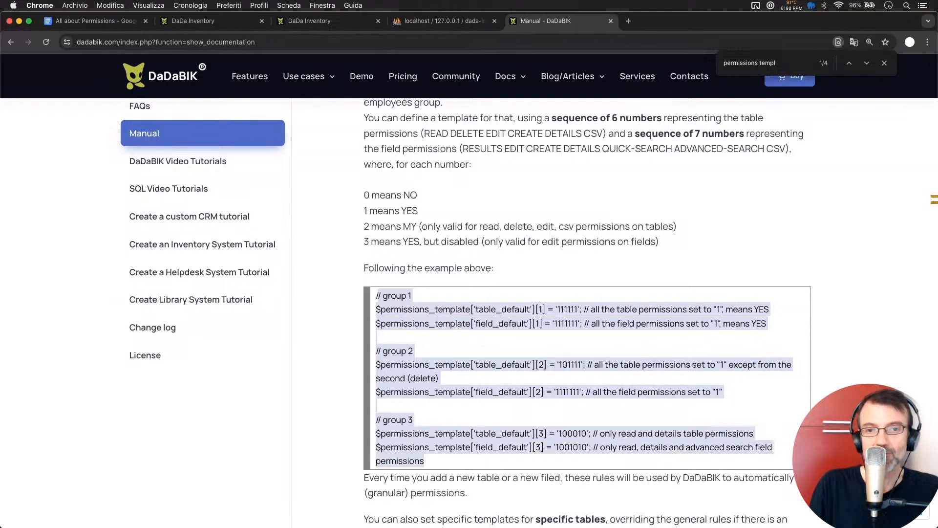
pyautogui.click(616, 303)
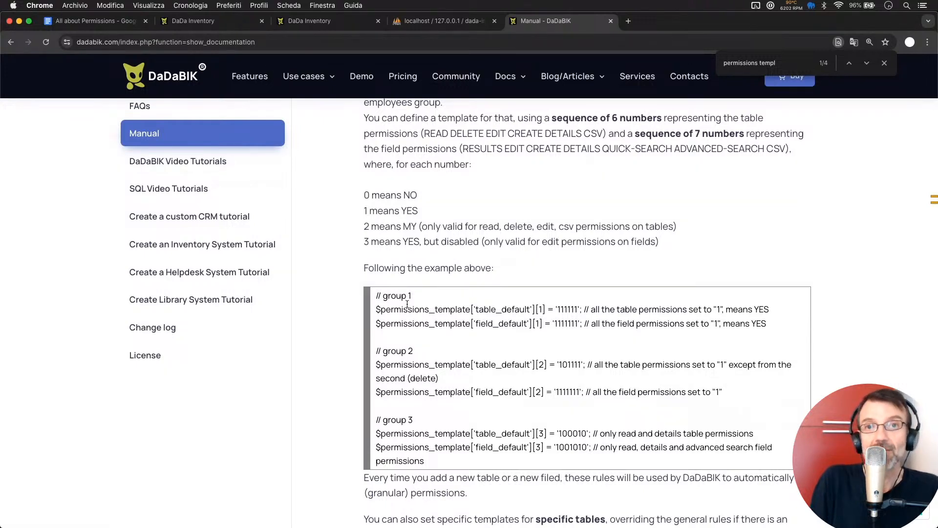
pyautogui.click(884, 63)
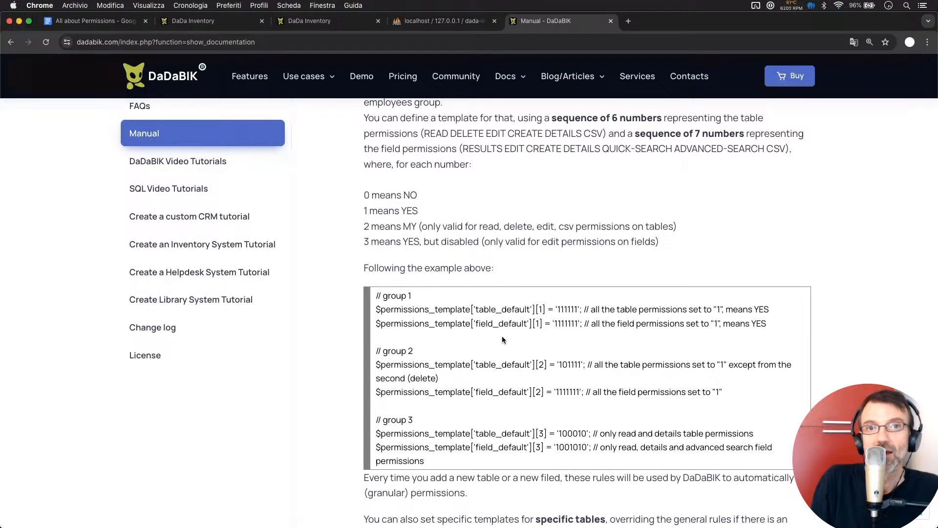
# Step: Open the groups list in the live Inventory system application and check the IDs of the admin, Managers and Employees groups
pyautogui.click(201, 21)
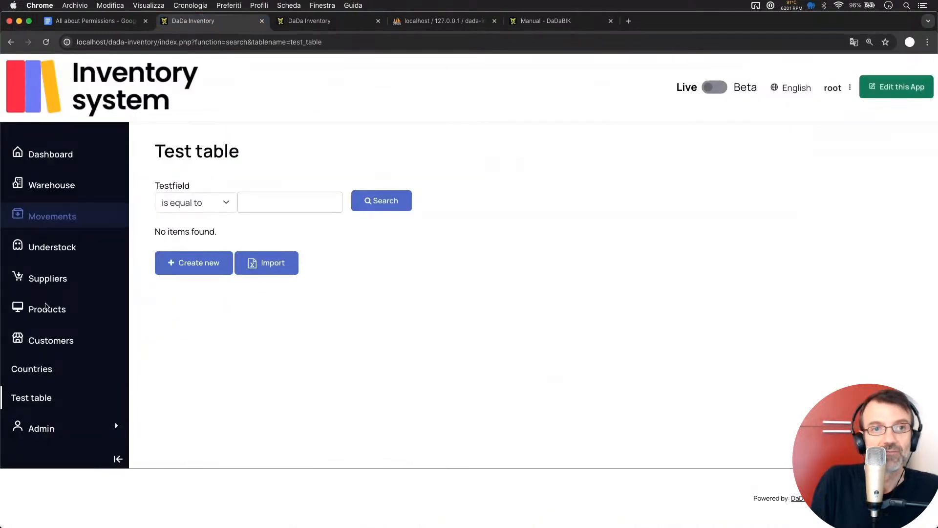
pyautogui.click(42, 429)
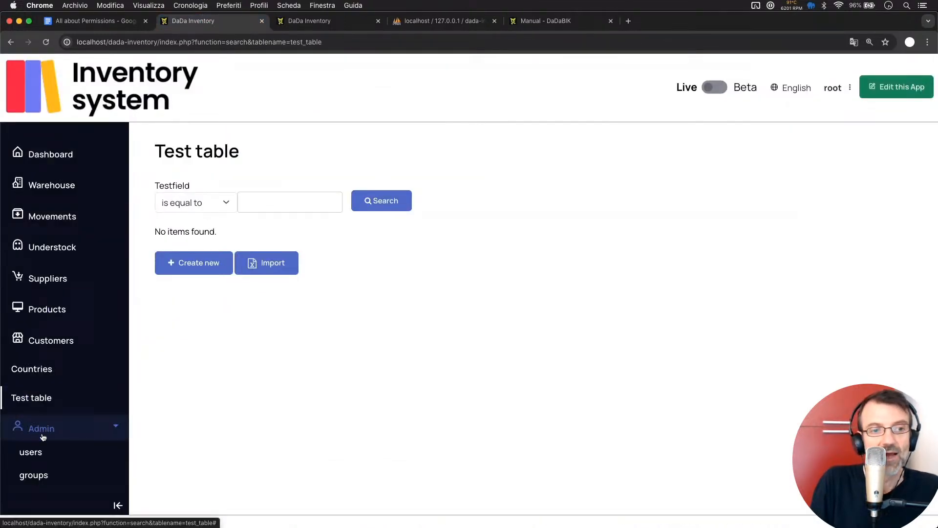
pyautogui.click(43, 475)
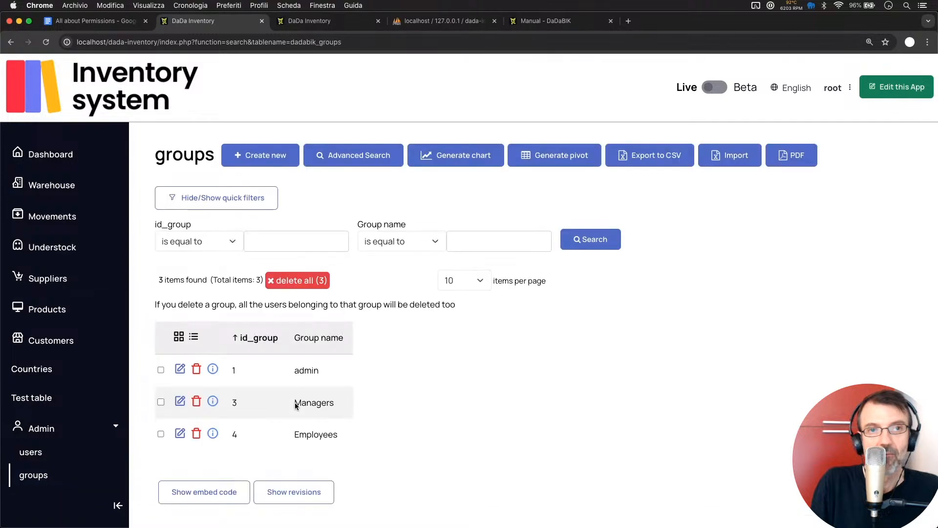
pyautogui.scroll(-2, 294, 403)
pyautogui.click(325, 313)
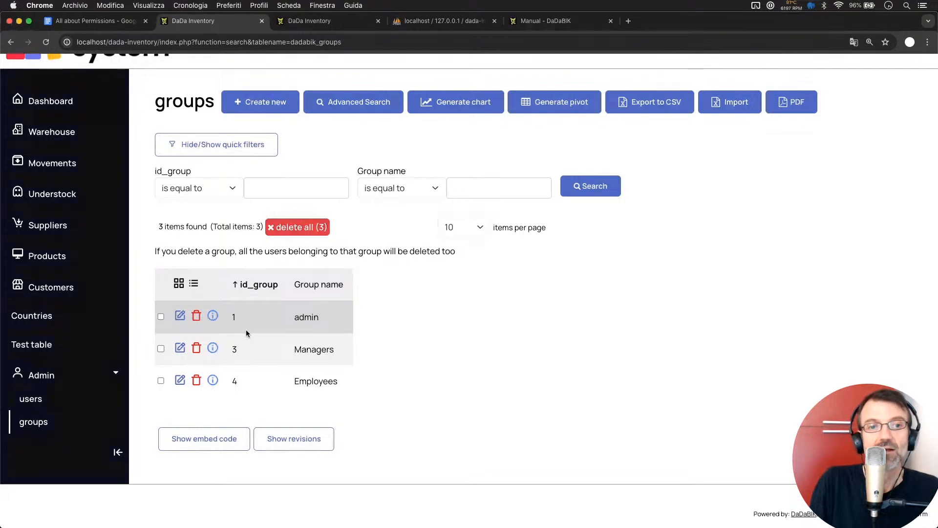
pyautogui.click(301, 347)
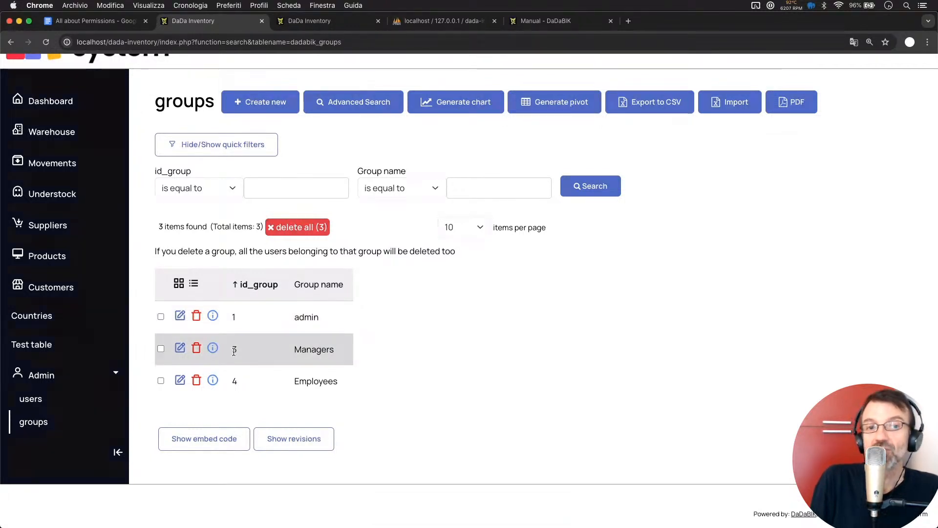
pyautogui.click(324, 379)
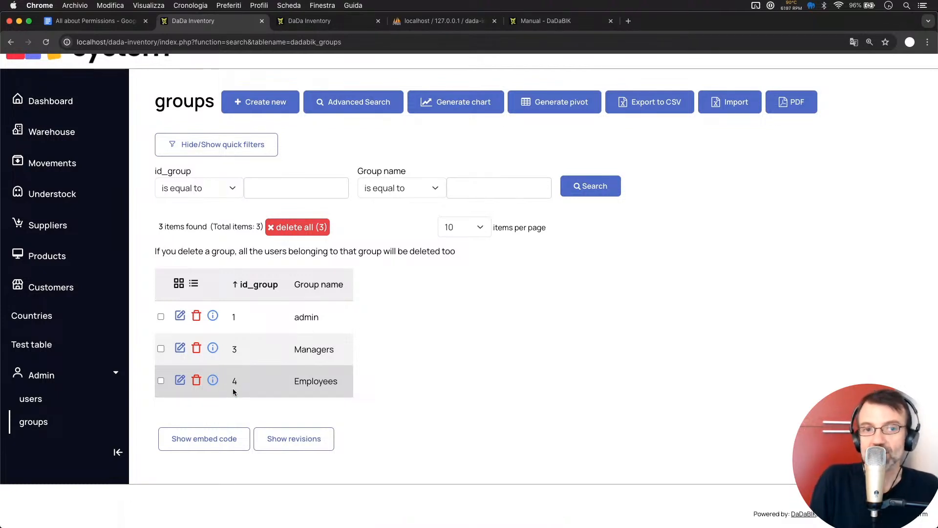
# Step: Return to the DaDaBIK manual and examine the group 1 table_default rule in the $permissions_template example
pyautogui.click(344, 20)
pyautogui.click(541, 23)
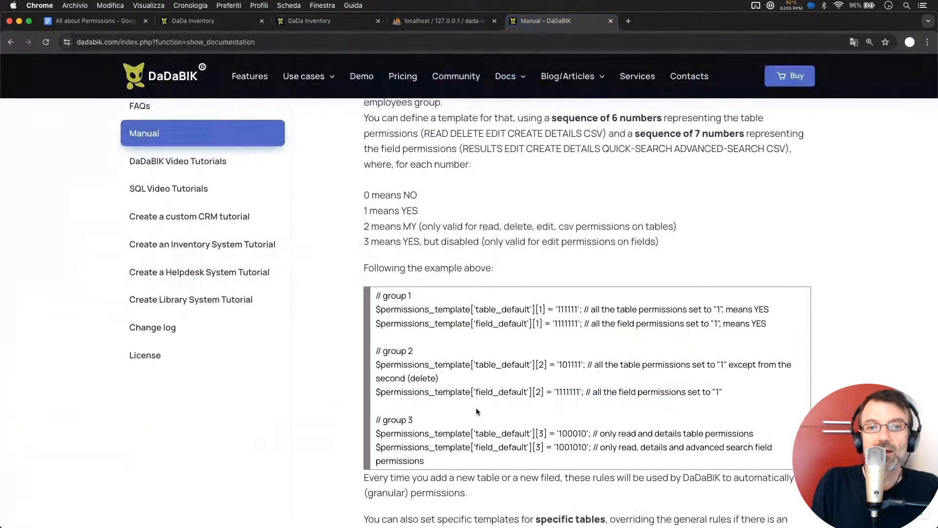
pyautogui.scroll(-2, 476, 408)
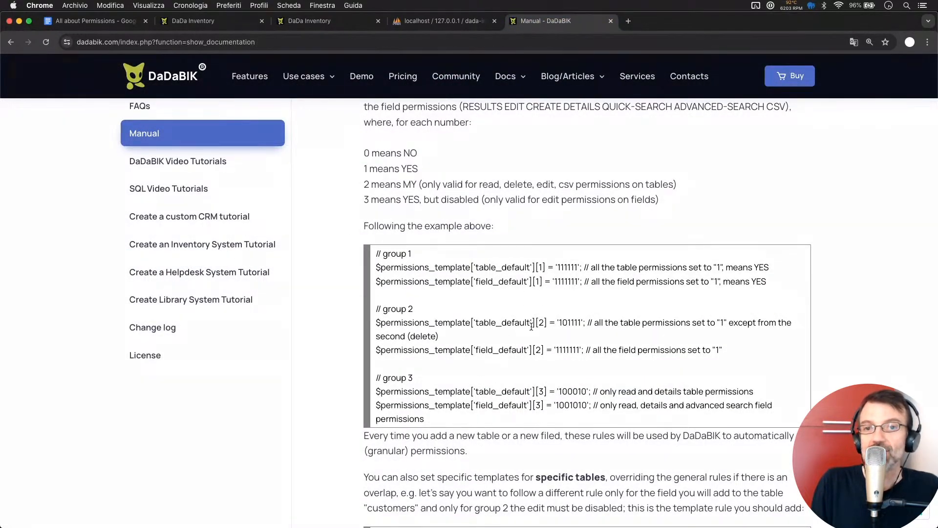
pyautogui.scroll(1, 532, 326)
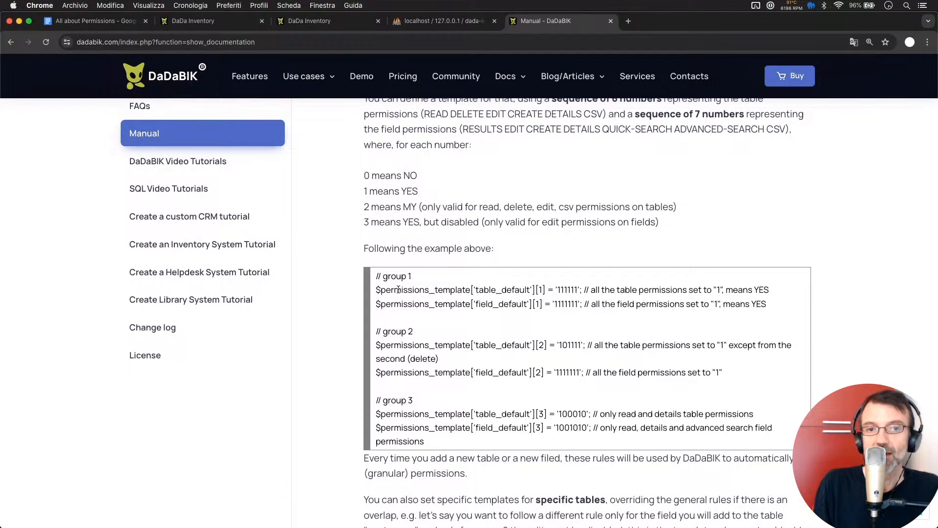
pyautogui.moveTo(377, 275); pyautogui.dragTo(747, 445)
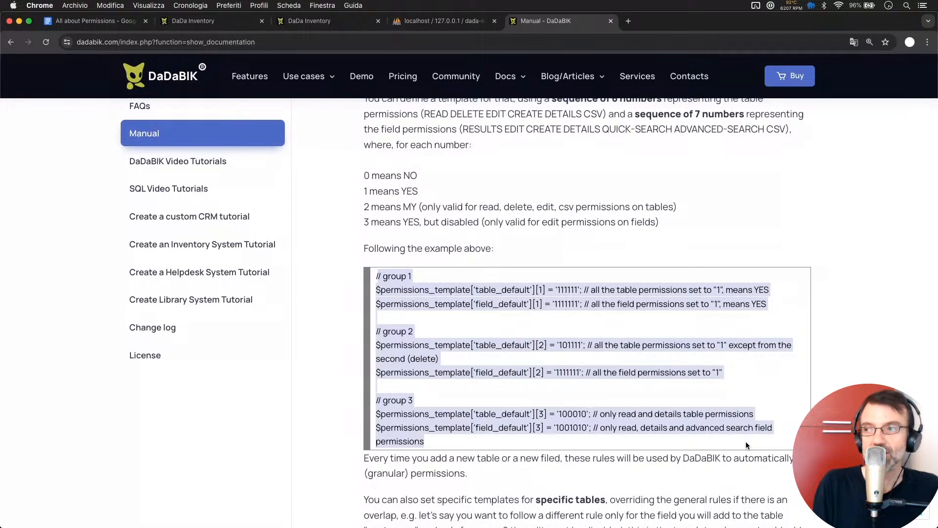
pyautogui.click(564, 382)
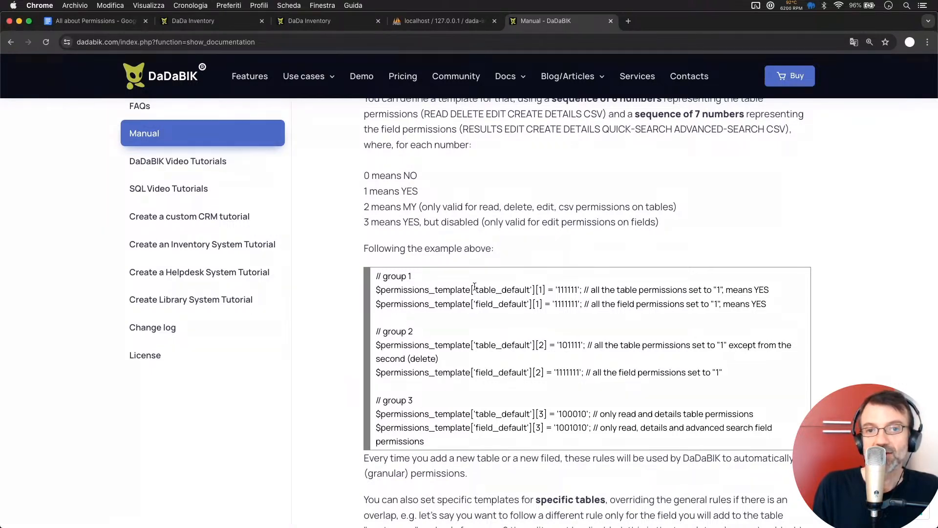
pyautogui.doubleClick(499, 289)
pyautogui.click(547, 289)
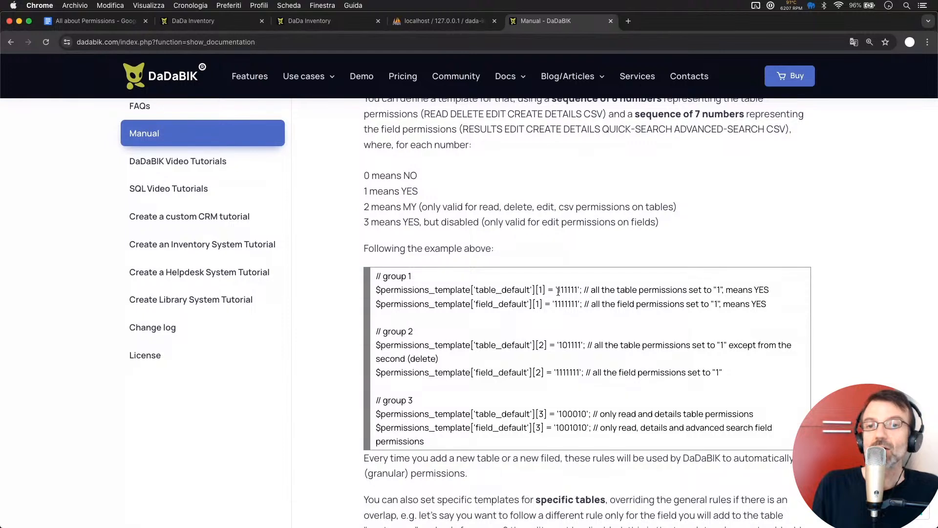
pyautogui.moveTo(559, 292); pyautogui.dragTo(577, 292)
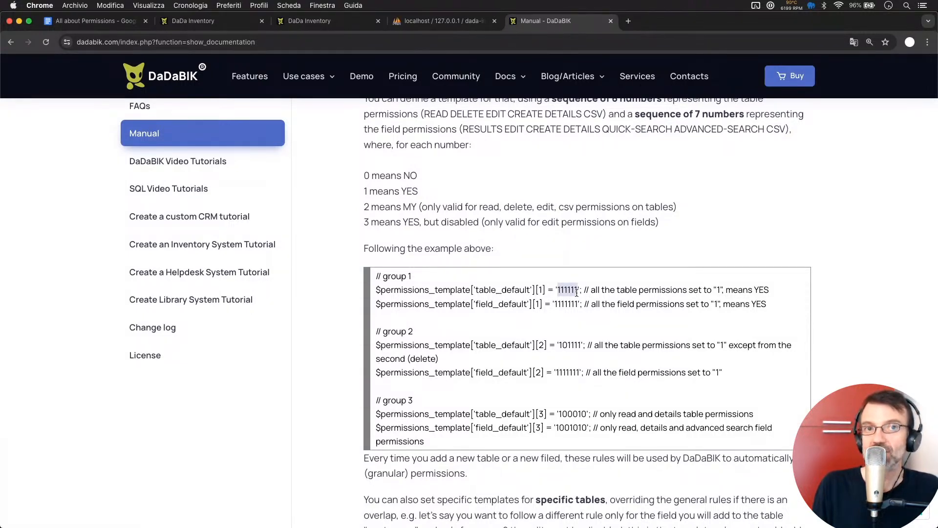
# Step: Open test_table's group permissions for the admin group in the admin area and review the order of the table-level permissions
pyautogui.click(226, 26)
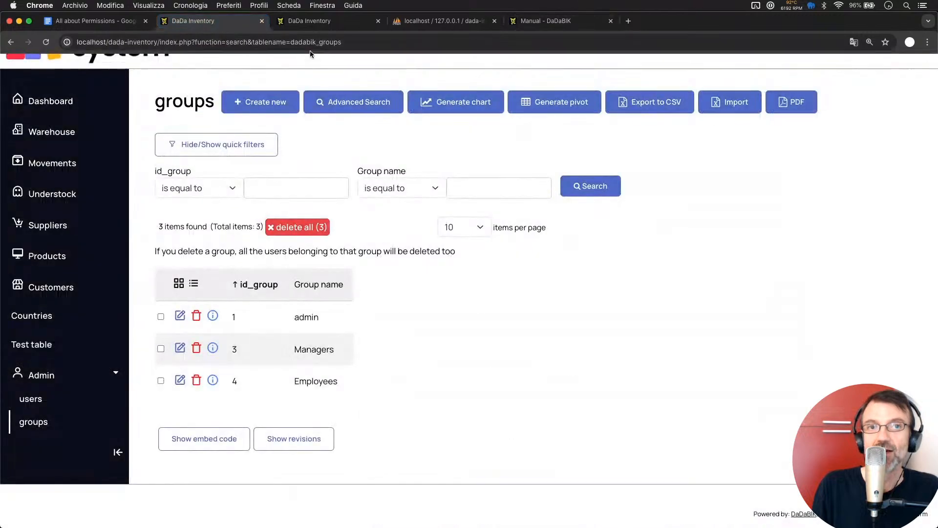
pyautogui.click(313, 21)
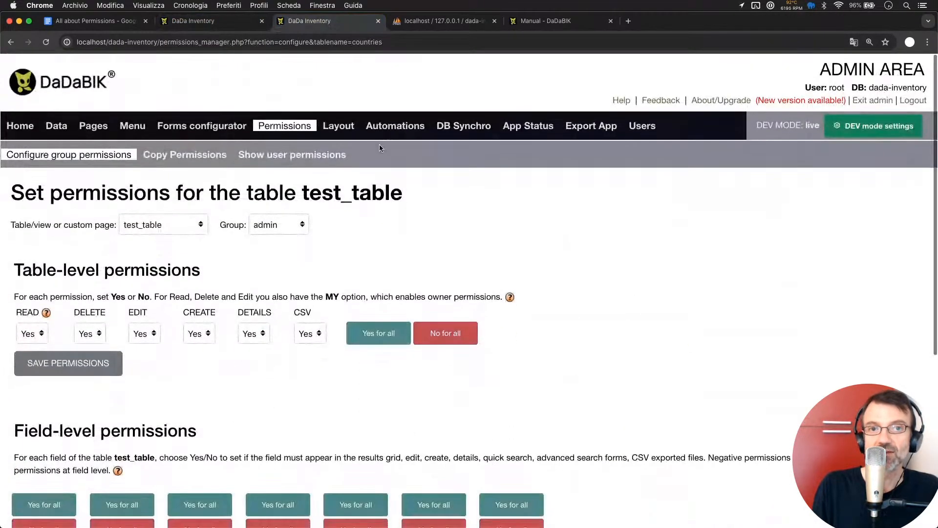
pyautogui.click(287, 127)
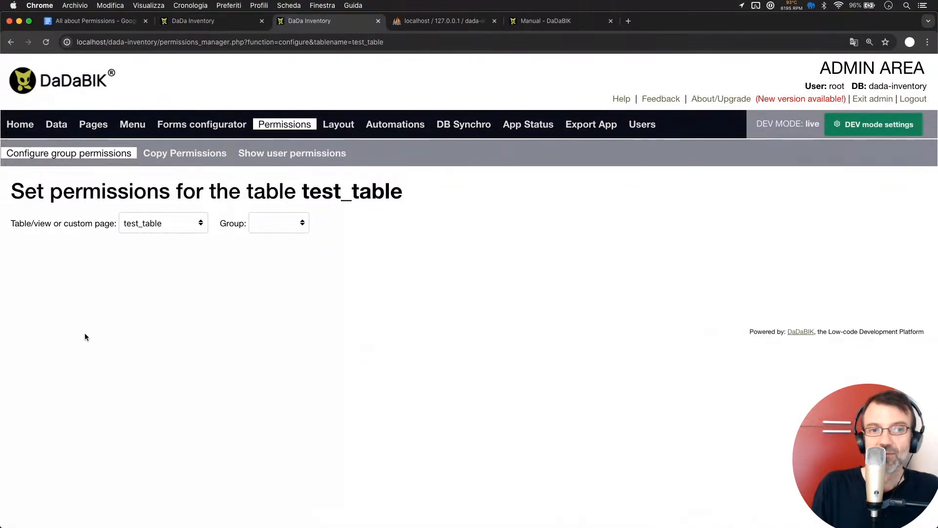
pyautogui.click(279, 224)
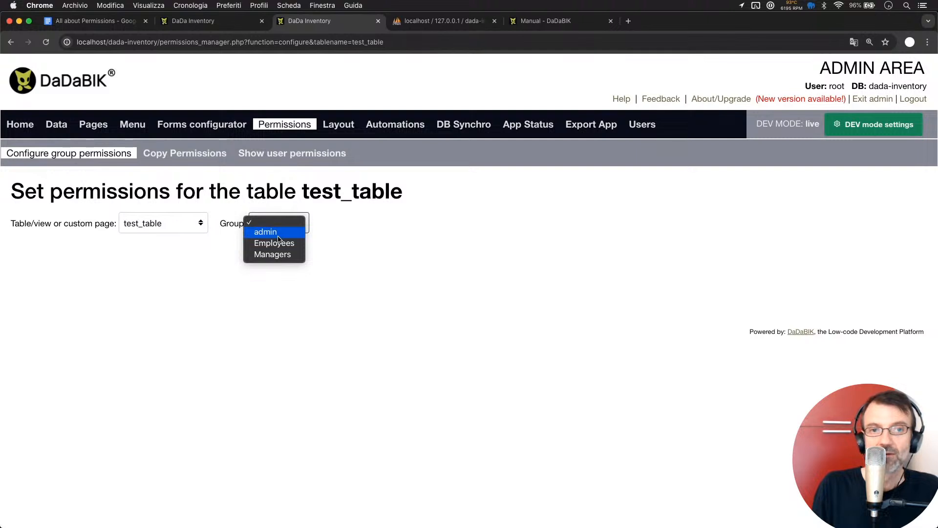
pyautogui.click(279, 233)
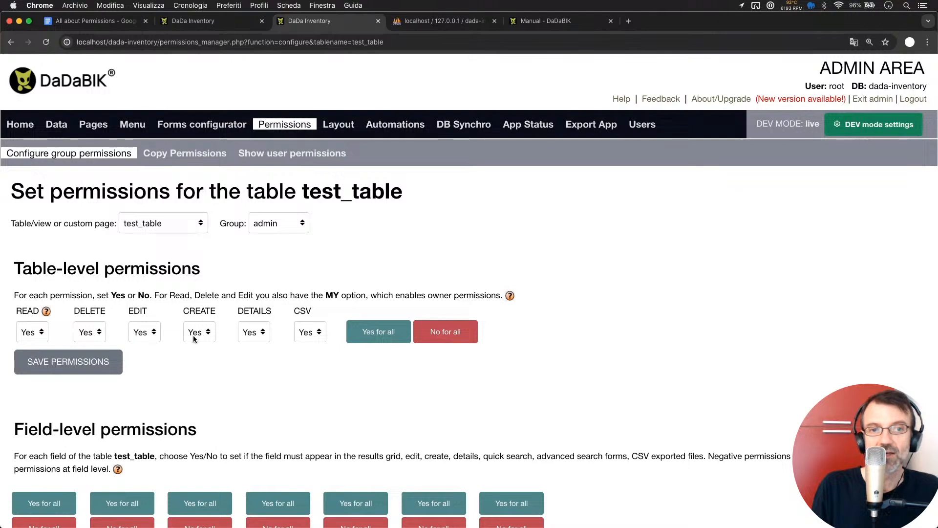
pyautogui.scroll(-5, 324, 269)
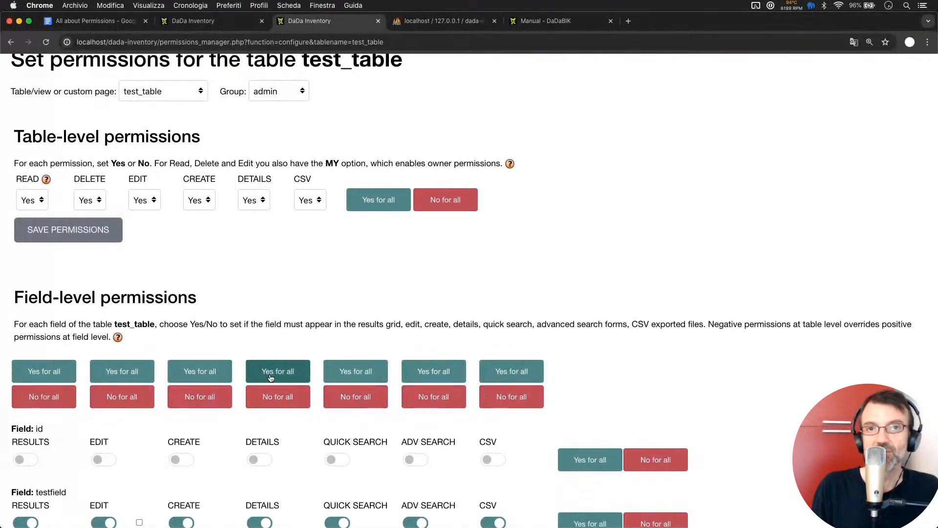
pyautogui.scroll(5, 343, 230)
# Step: Examine the group 1 field_default rule in the manual and compare it with test_table's field-level permissions in the admin area
pyautogui.click(545, 19)
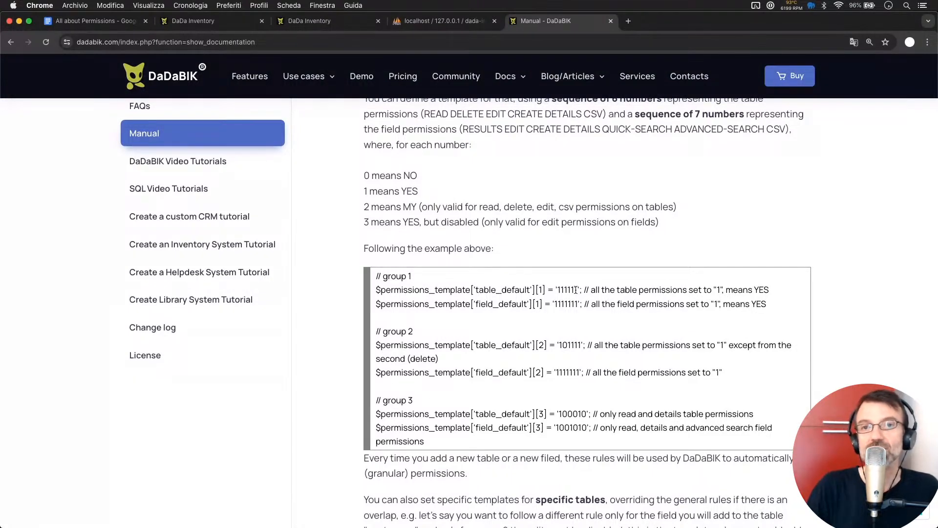
pyautogui.scroll(1, 576, 290)
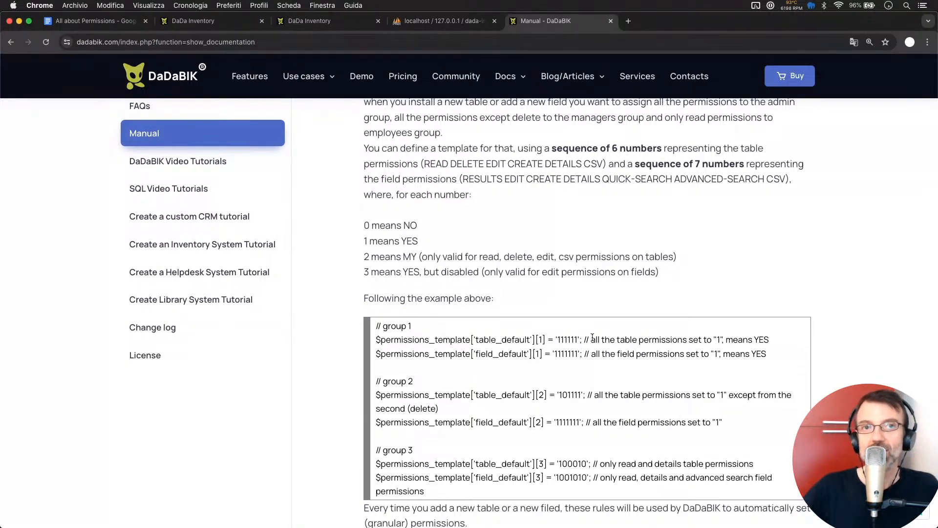
pyautogui.doubleClick(490, 353)
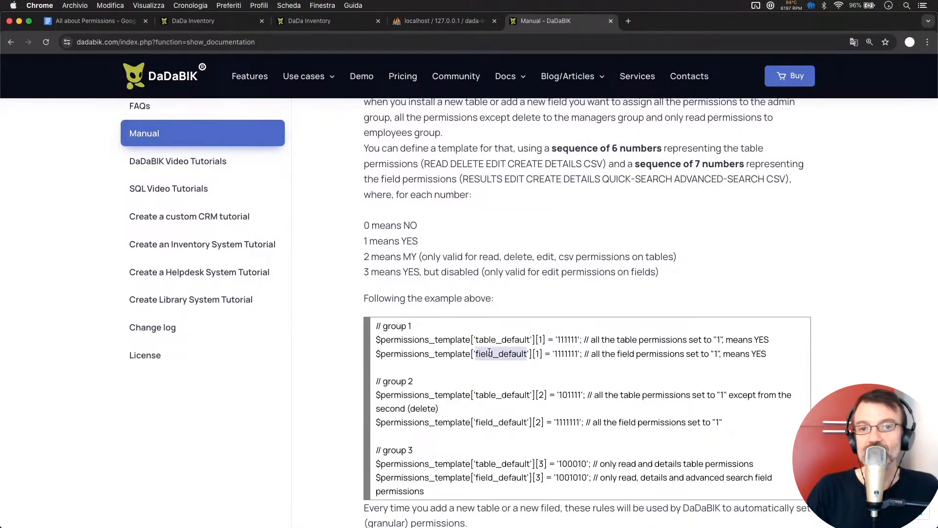
pyautogui.click(495, 355)
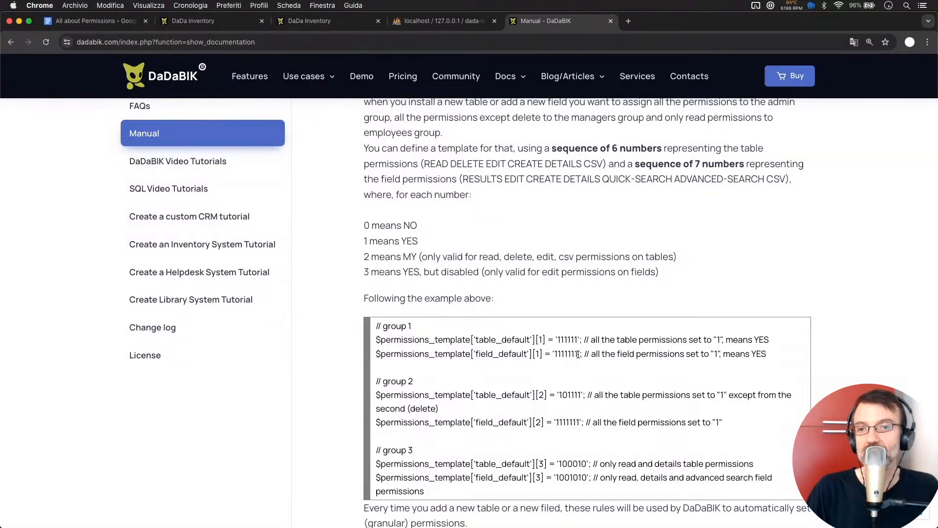
pyautogui.click(318, 21)
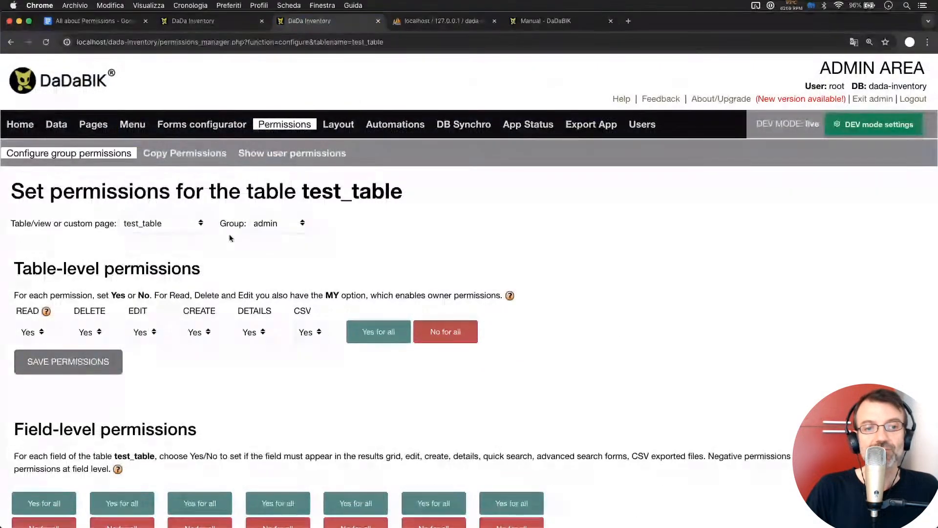
pyautogui.scroll(-5, 229, 235)
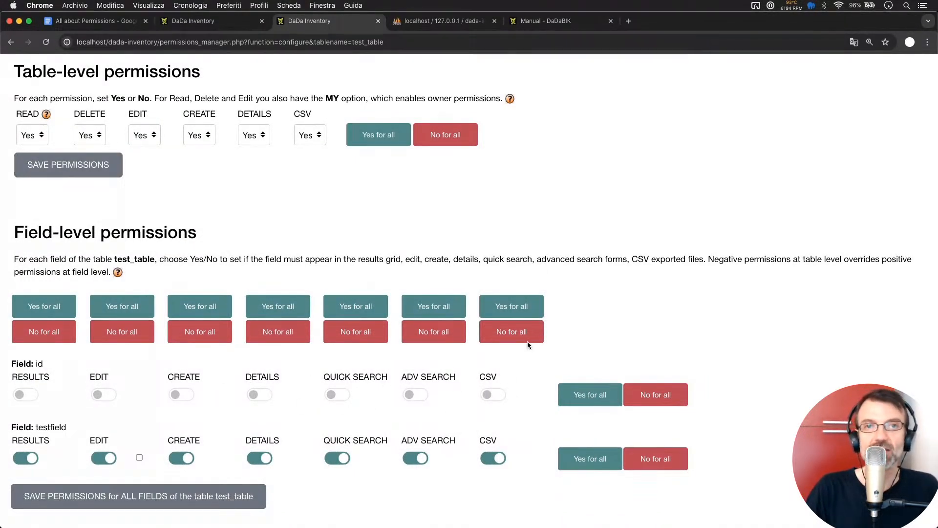
# Step: Return to the manual and examine the table_default and field_default template rules for groups 2 and 3
pyautogui.click(538, 25)
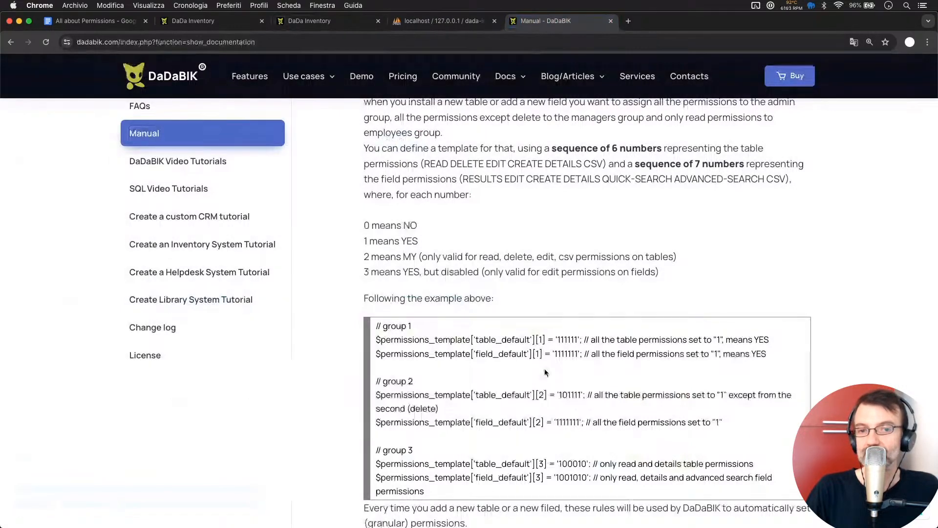
pyautogui.scroll(-2, 546, 371)
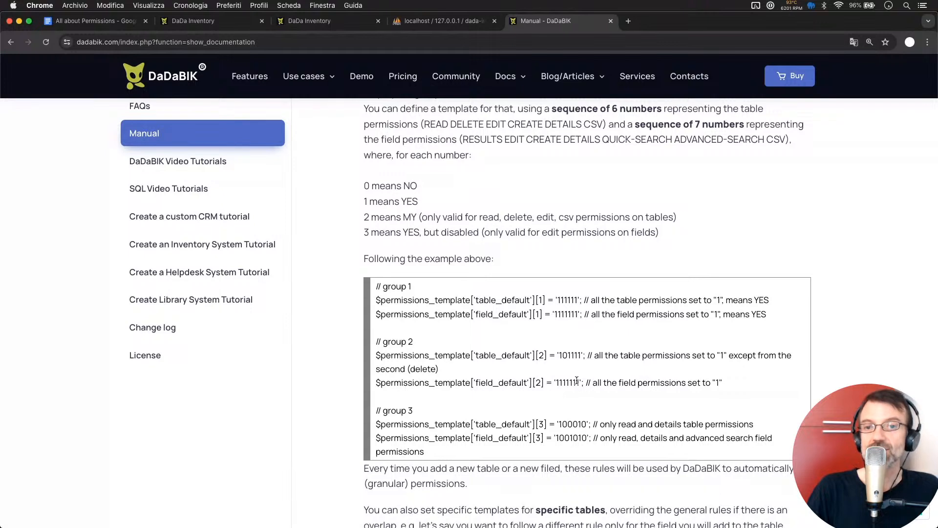
pyautogui.scroll(-2, 556, 401)
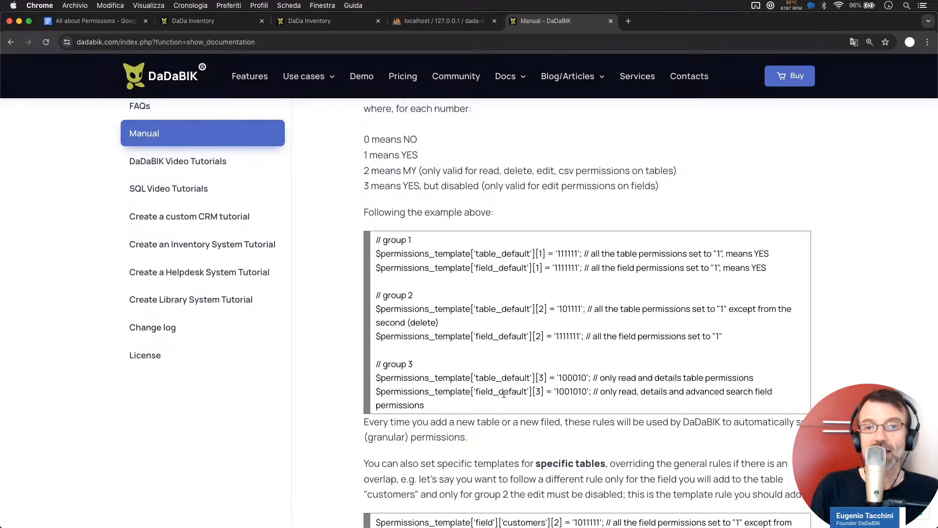
pyautogui.scroll(-3, 490, 435)
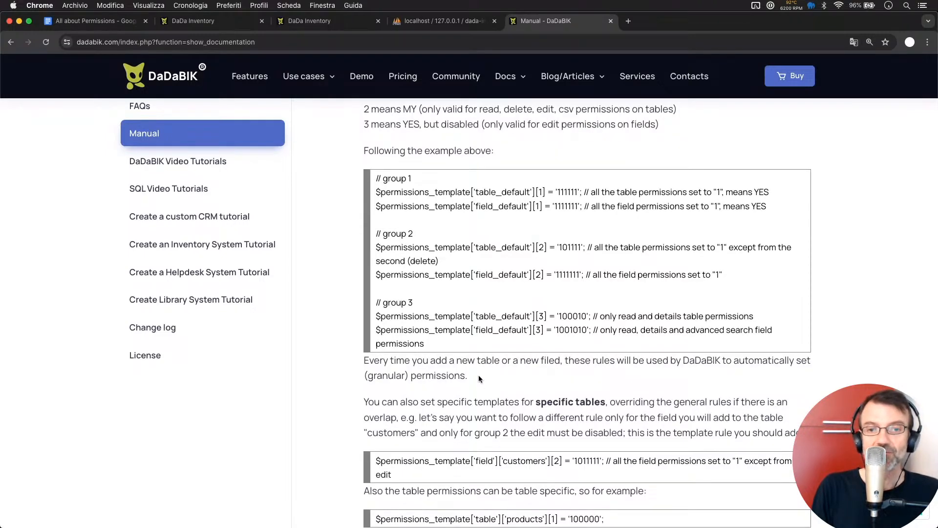
# Step: Examine the table-specific template rules for customers fields in group 2 and the products table in group 1
pyautogui.scroll(-4, 479, 374)
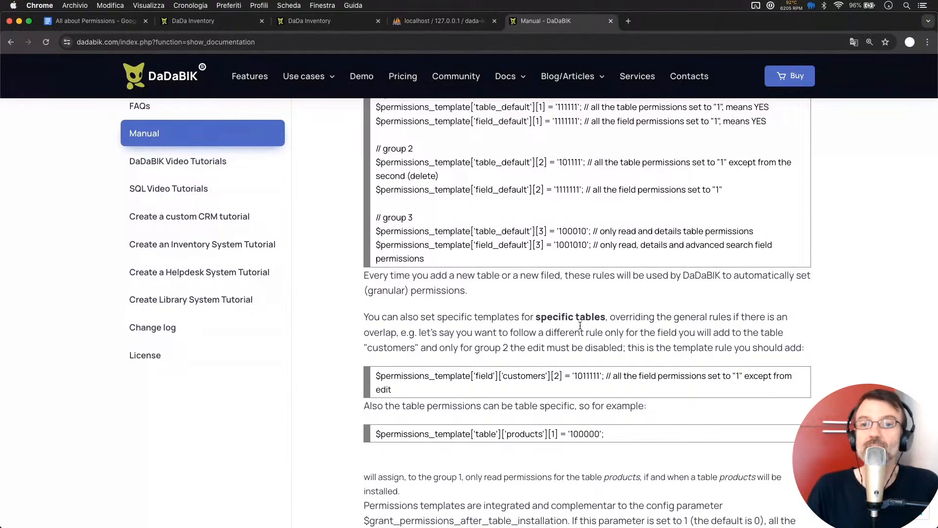
pyautogui.scroll(2, 575, 296)
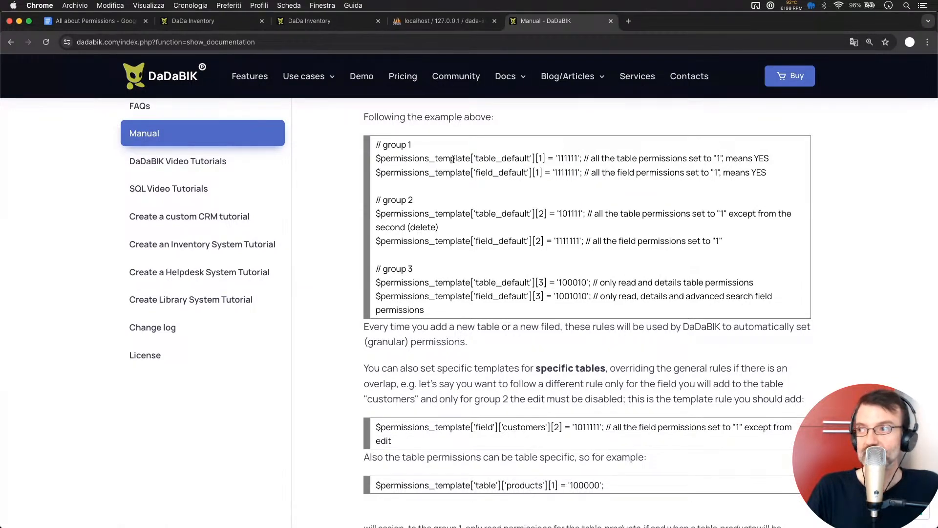
pyautogui.scroll(-3, 473, 325)
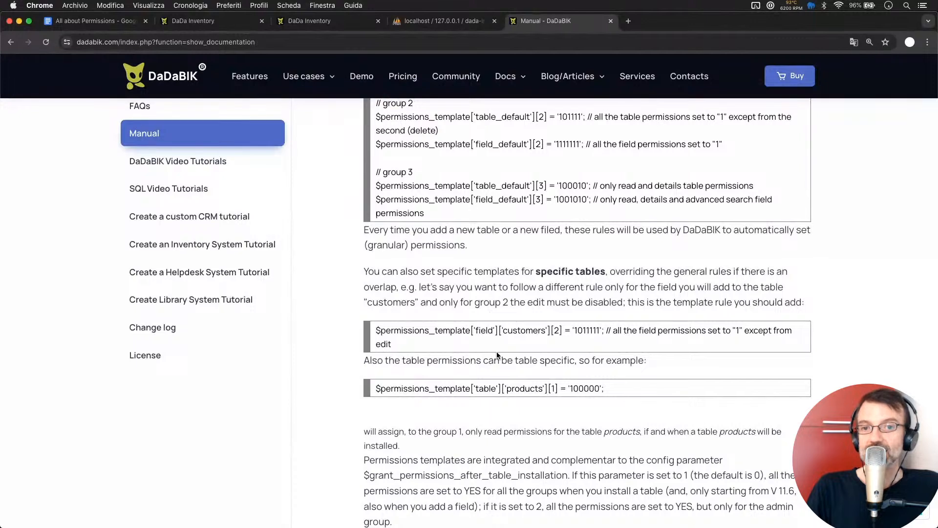
pyautogui.doubleClick(518, 329)
pyautogui.doubleClick(556, 331)
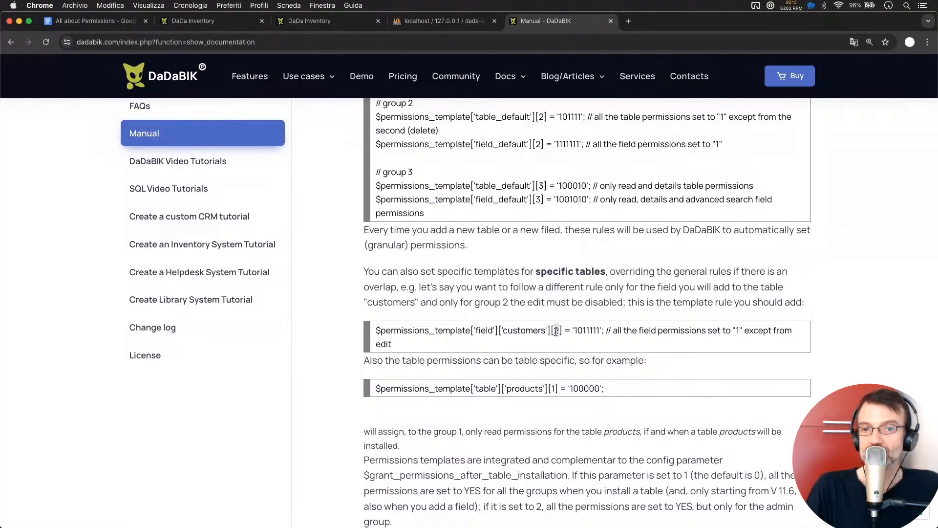
pyautogui.doubleClick(515, 329)
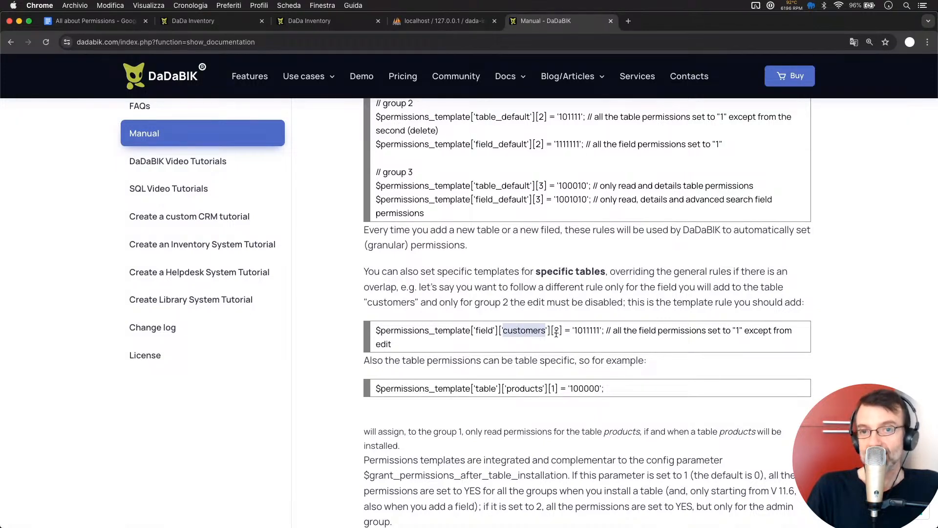
pyautogui.doubleClick(583, 331)
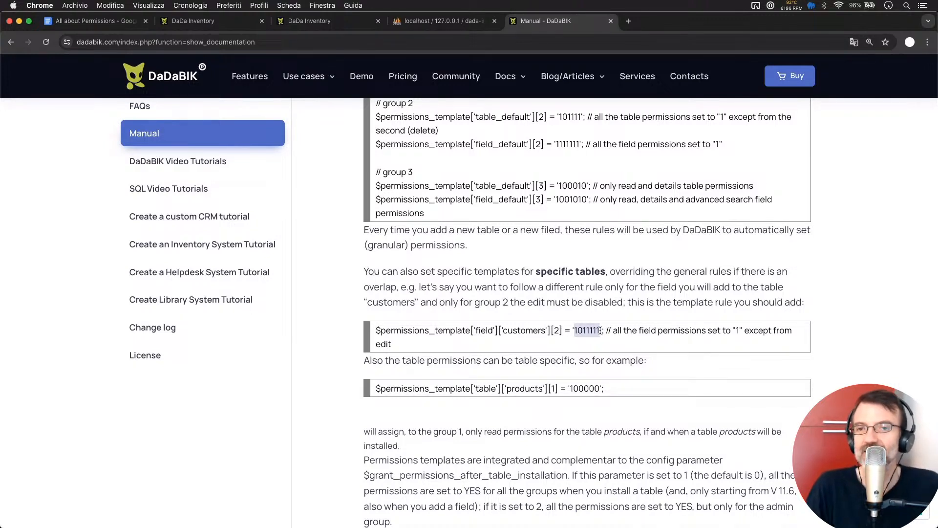
pyautogui.click(589, 331)
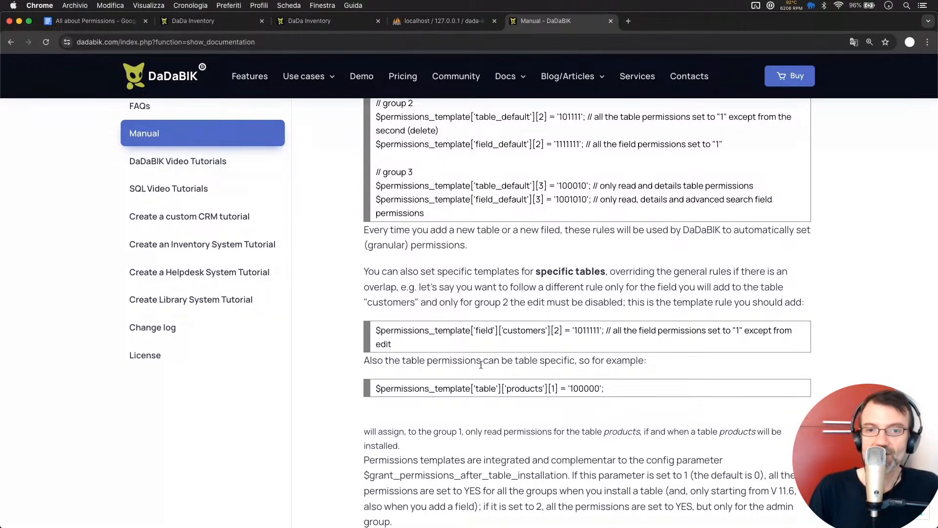
pyautogui.doubleClick(484, 388)
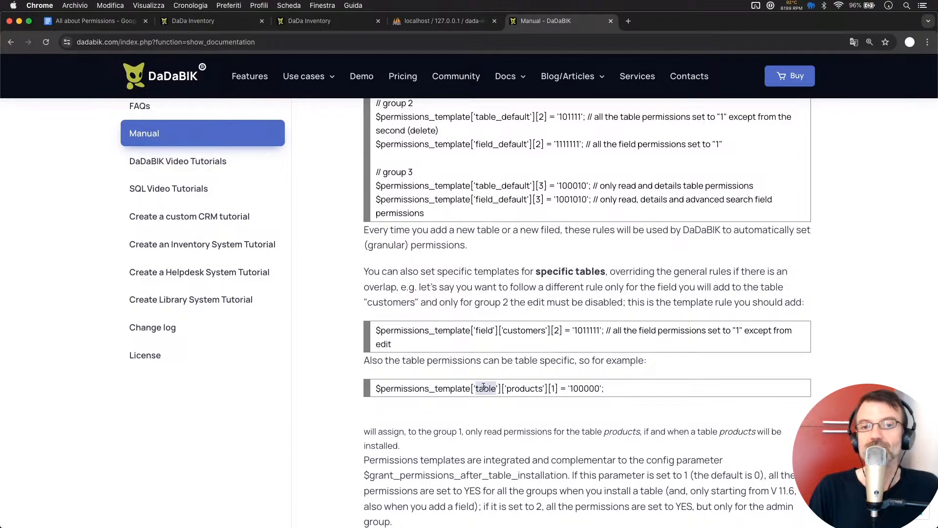
# Step: Read in the manual how permissions templates interact with $grant_permissions_after_table_installation and $grant_permissions_autoincrement_after_table_installation
pyautogui.scroll(-1, 484, 386)
pyautogui.scroll(-3, 483, 386)
pyautogui.scroll(-2, 483, 385)
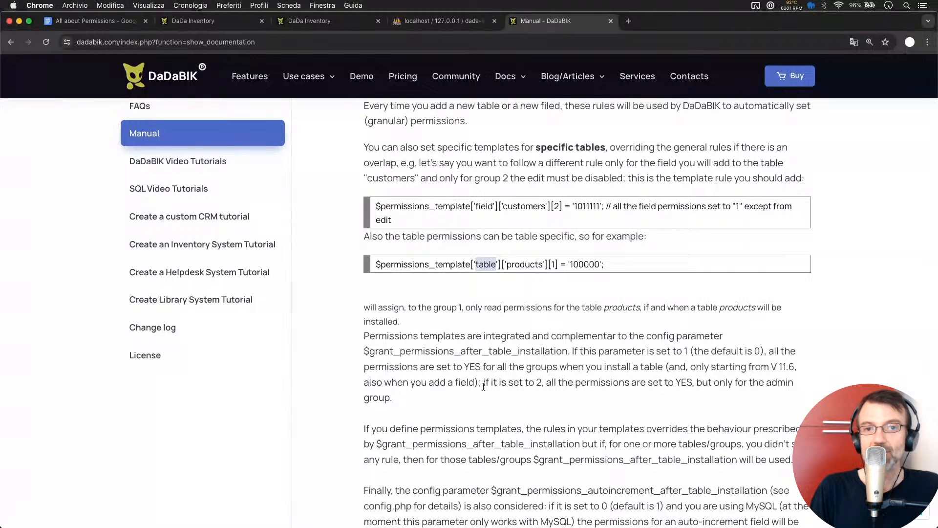
pyautogui.scroll(-1, 483, 387)
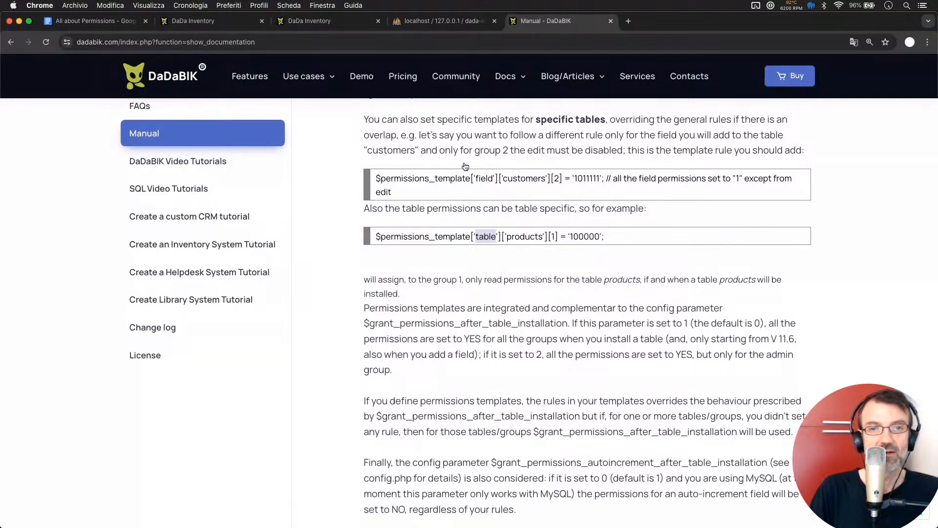
# Step: Switch to Visual Studio Code and highlight the two automatic grant parameters for table installation in config_custom.php
pyautogui.press('super+Tab')
pyautogui.click(376, 329)
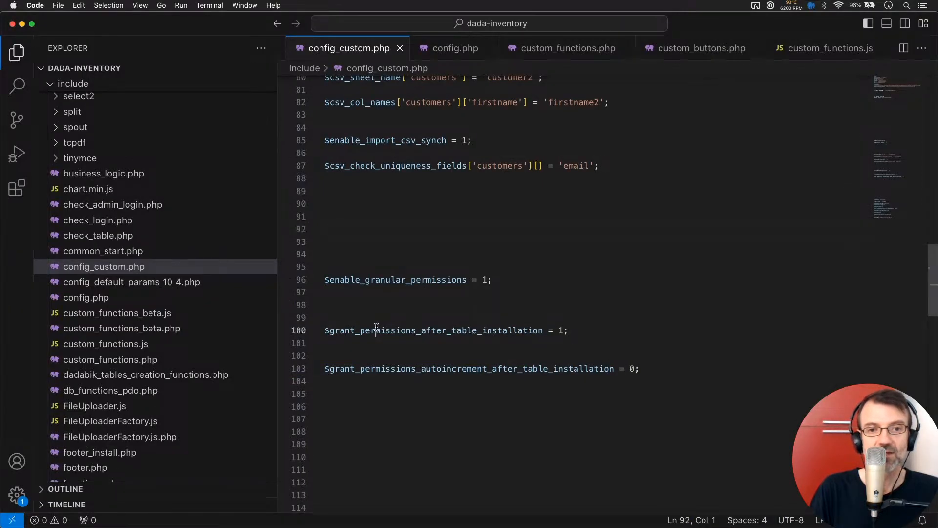
pyautogui.doubleClick(376, 328)
pyautogui.doubleClick(386, 369)
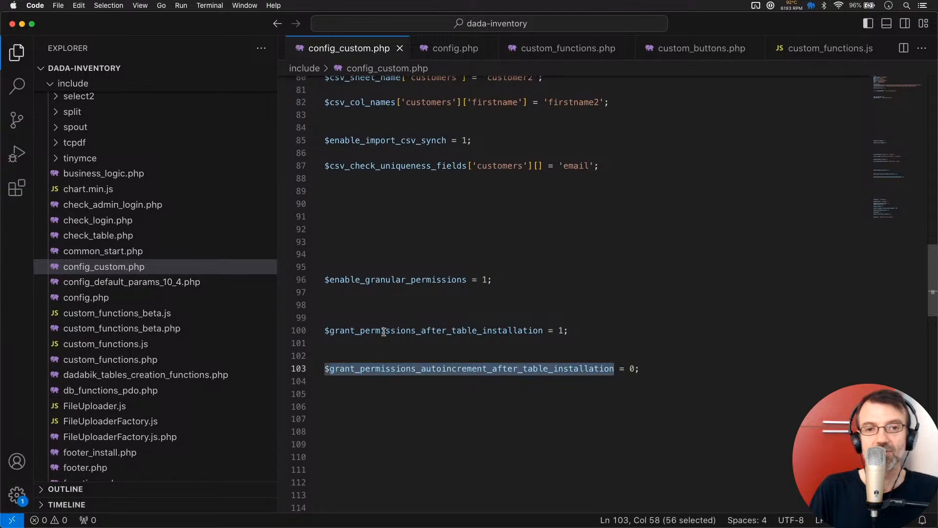
# Step: Highlight both automatic grant parameters, return to the manual in Chrome and read when $grant_permissions_after_table_installation applies despite permissions templates
pyautogui.doubleClick(384, 330)
pyautogui.doubleClick(396, 368)
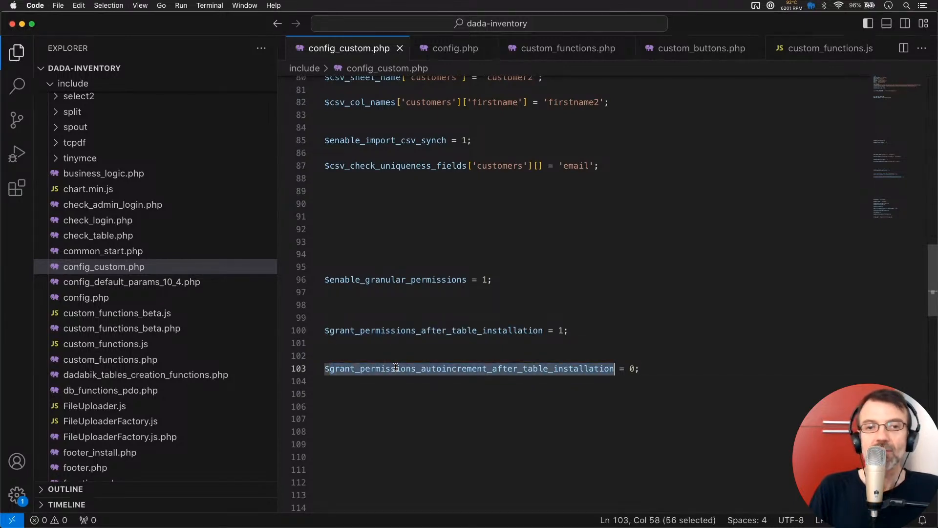
pyautogui.press('super+Tab')
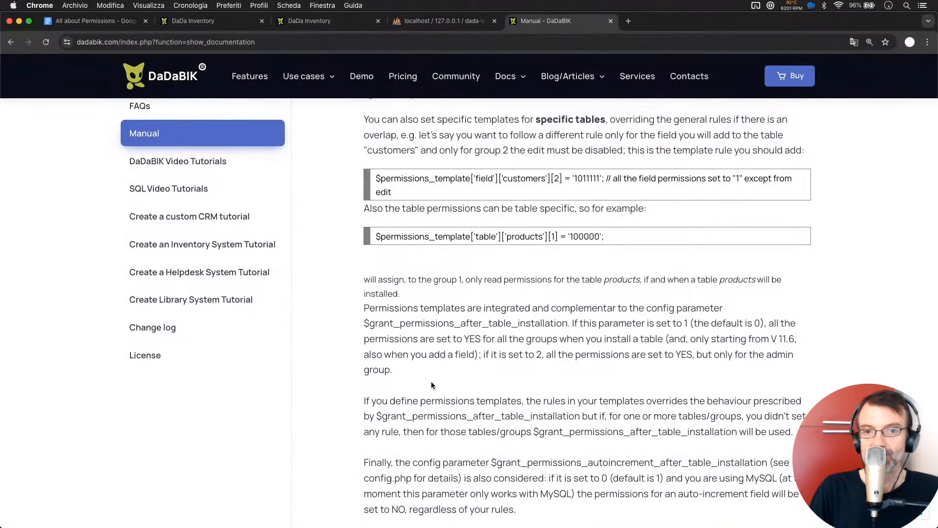
pyautogui.scroll(-1, 586, 313)
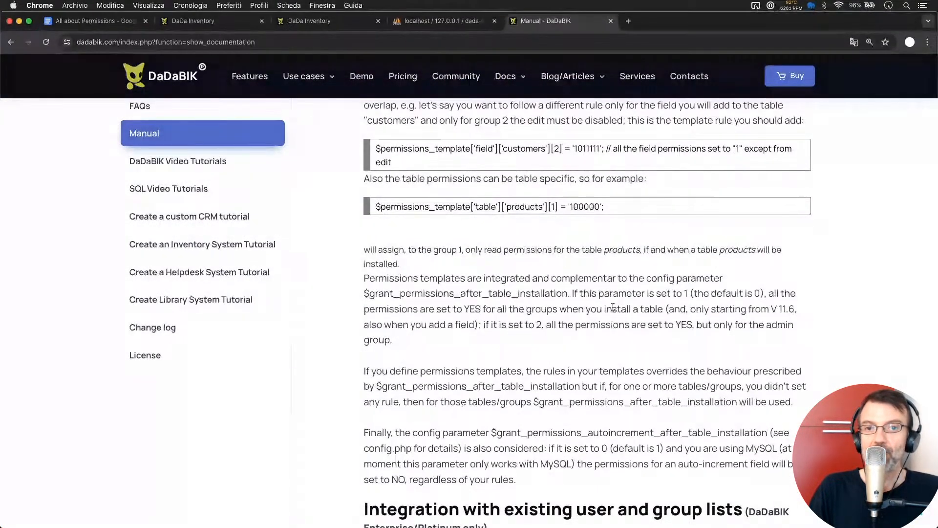
pyautogui.scroll(-1, 587, 381)
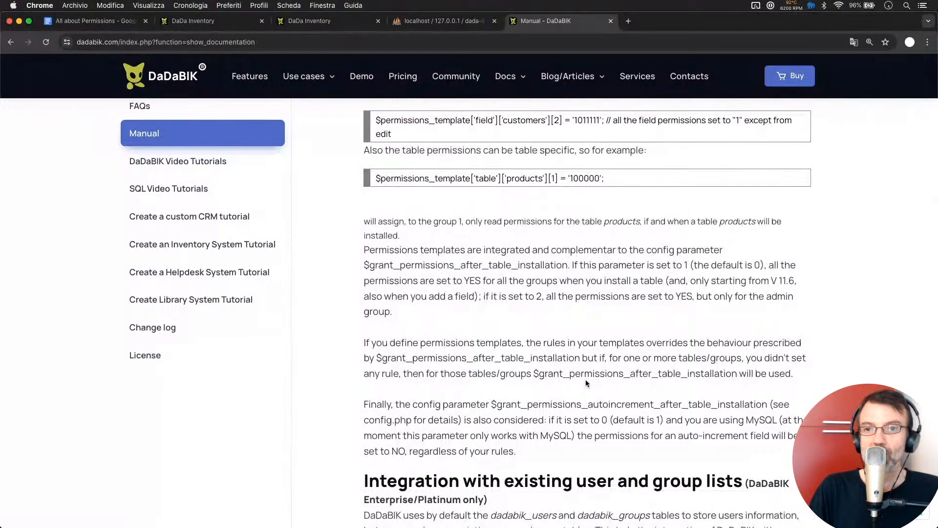
pyautogui.scroll(-1, 587, 383)
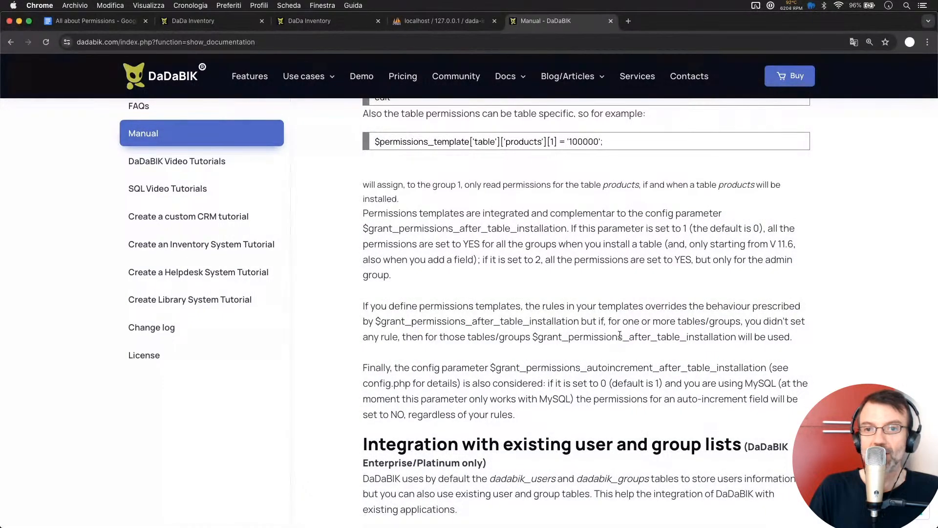
pyautogui.doubleClick(533, 333)
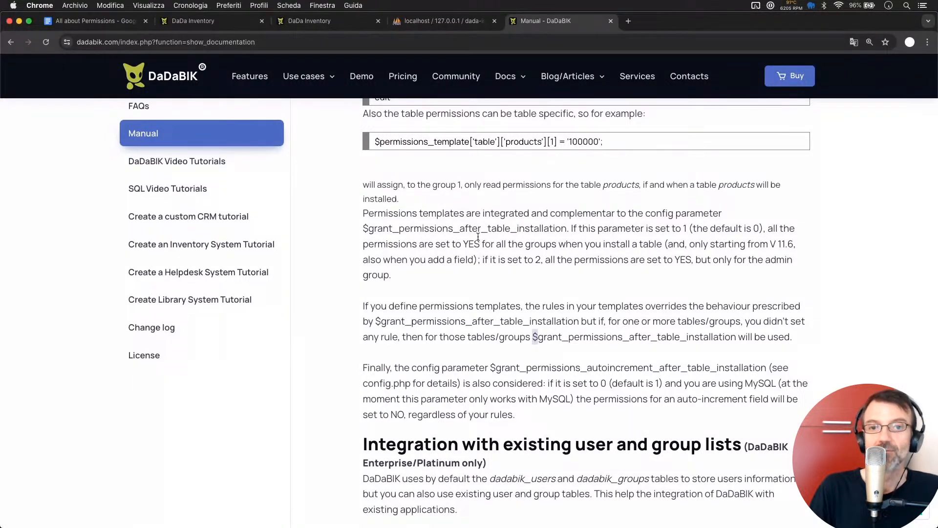
# Step: Switch back to Visual Studio Code and highlight $grant_permissions_after_table_installation and $grant_permissions_autoincrement_after_table_installation in config_custom.php
pyautogui.press('super+Tab')
pyautogui.click(389, 330)
pyautogui.doubleClick(389, 330)
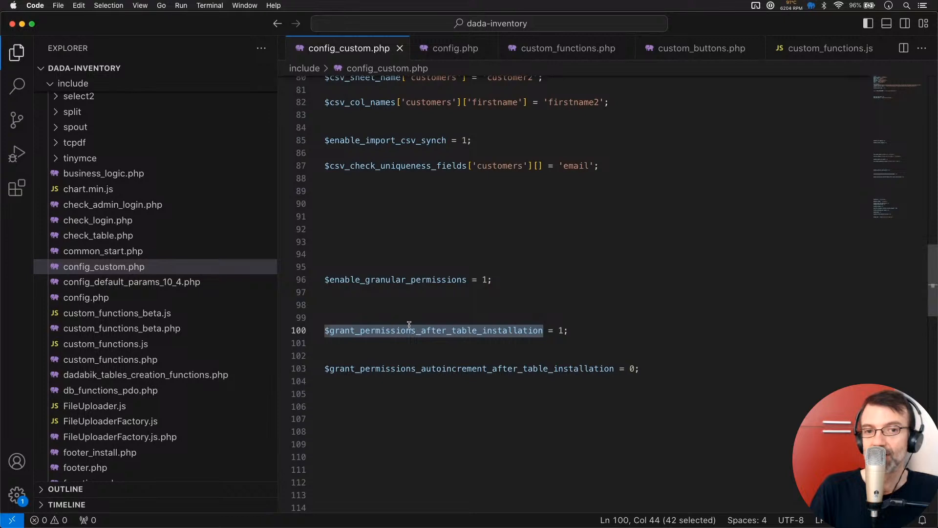
pyautogui.doubleClick(374, 331)
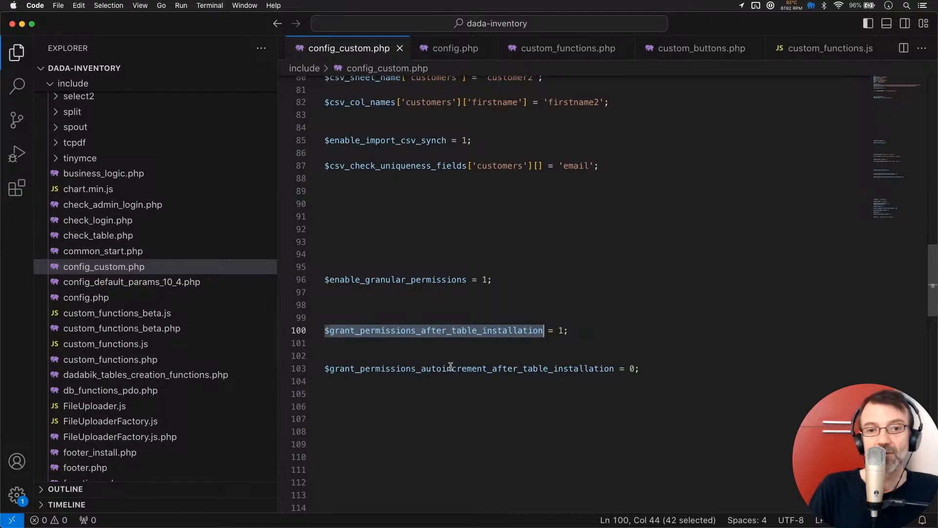
pyautogui.doubleClick(451, 368)
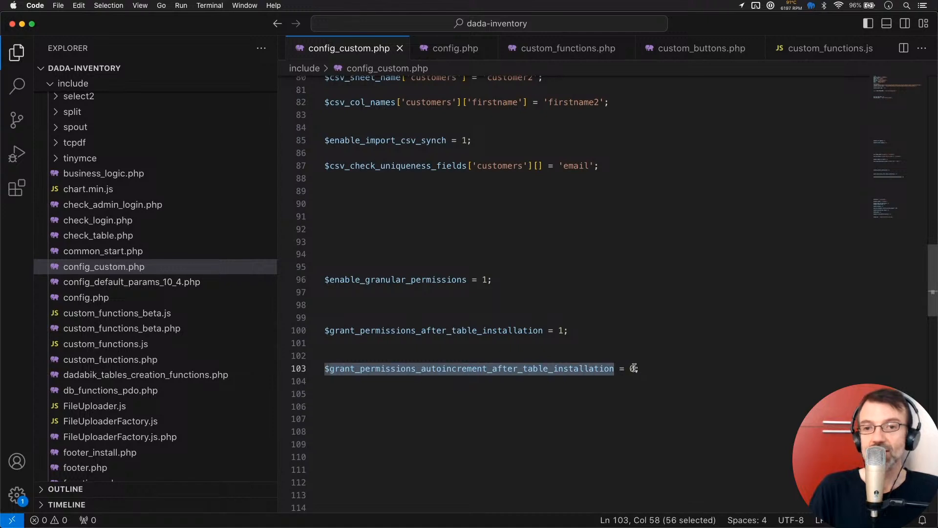
# Step: Re-enter 0 as the value of $grant_permissions_autoincrement_after_table_installation in config_custom.php
pyautogui.click(634, 368)
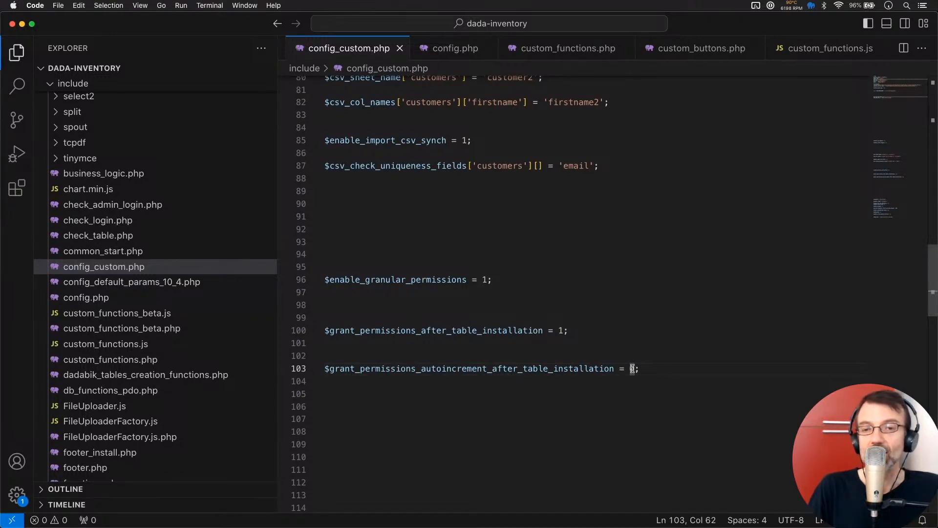
pyautogui.press('BackSpace')
pyautogui.write('0')
pyautogui.click(568, 369)
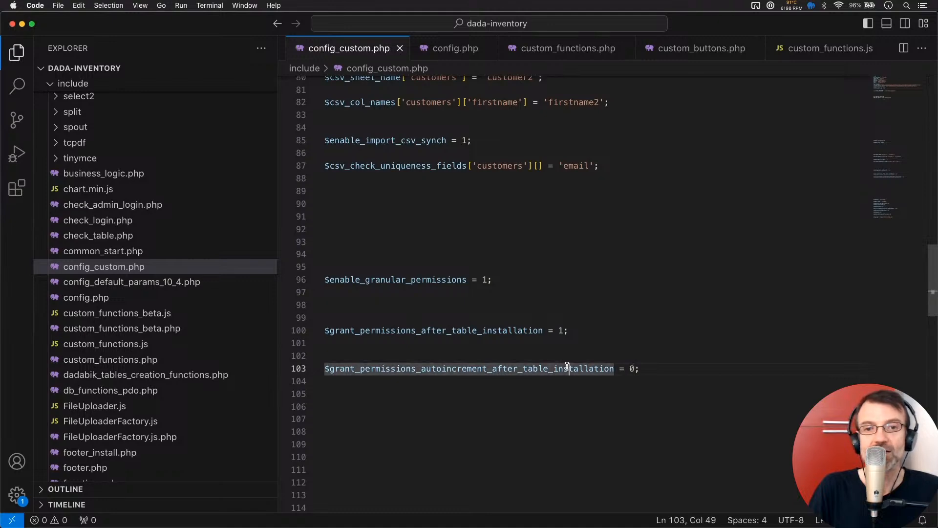
# Step: Switch to the All about Permissions outline in Chrome and highlight the Config parameters, Templates and Custom page permissions items
pyautogui.press('super+Tab')
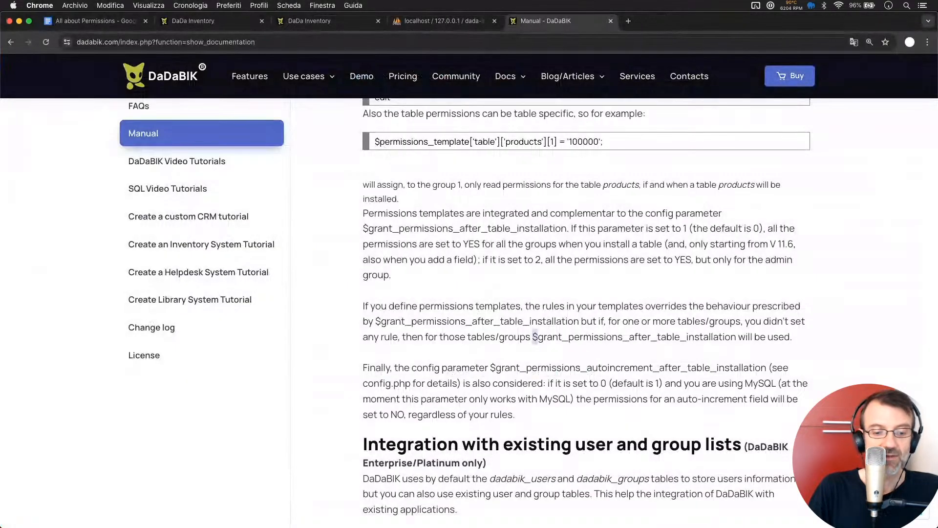
pyautogui.press('super+Tab')
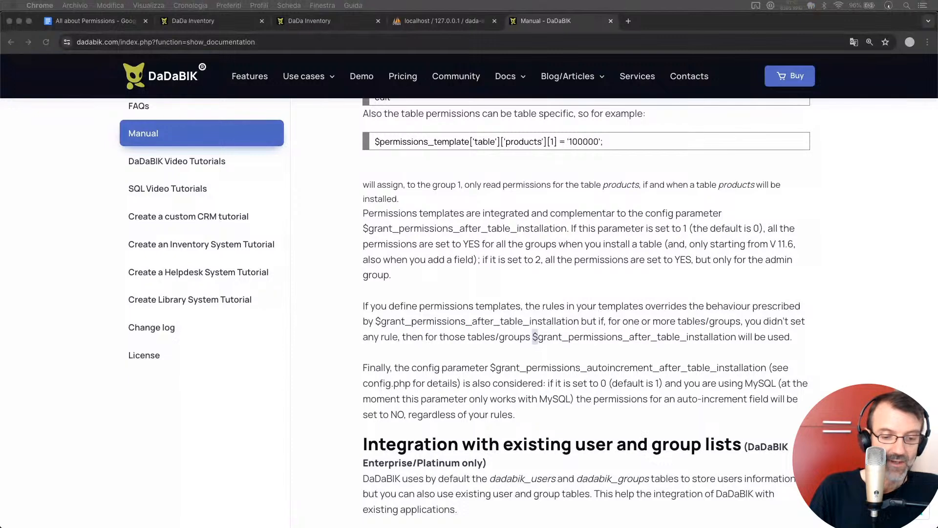
pyautogui.click(95, 22)
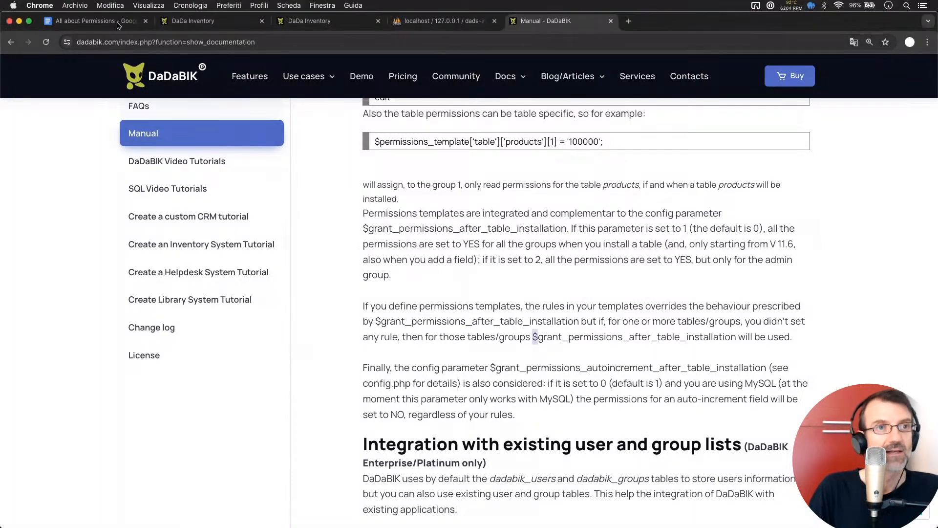
pyautogui.click(378, 360)
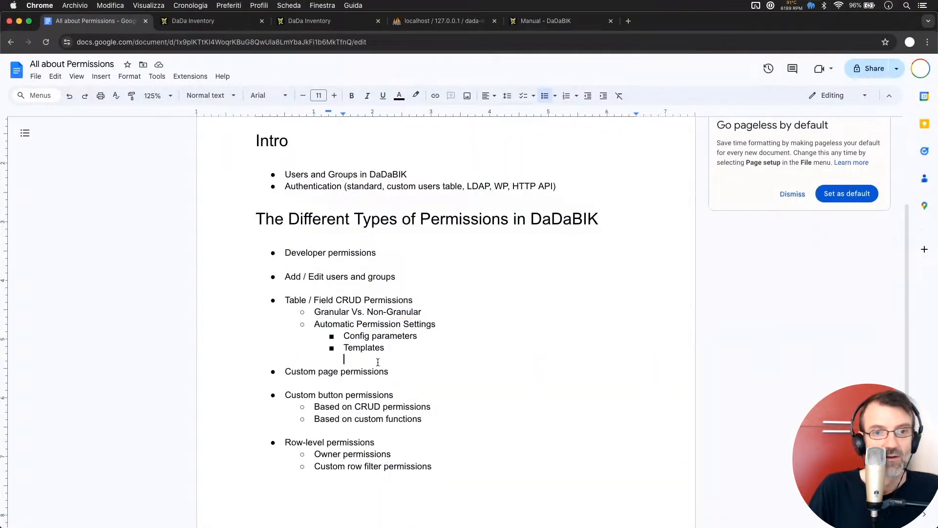
pyautogui.doubleClick(352, 333)
pyautogui.keyDown('shift'); pyautogui.click(424, 338); pyautogui.keyUp('shift')
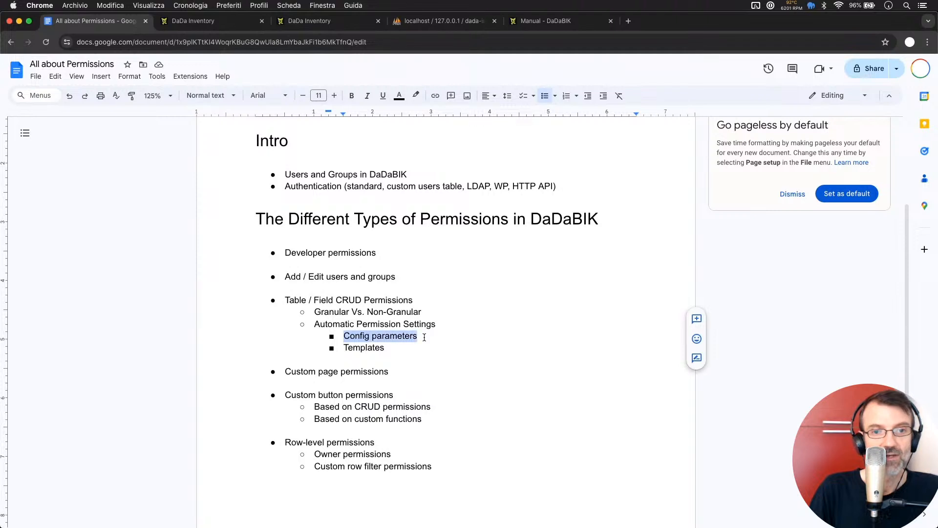
pyautogui.doubleClick(354, 349)
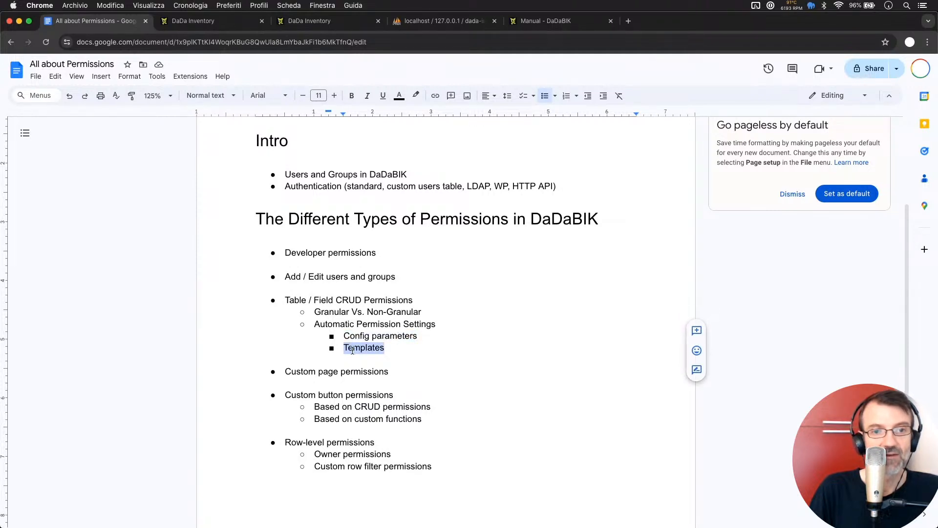
pyautogui.doubleClick(295, 372)
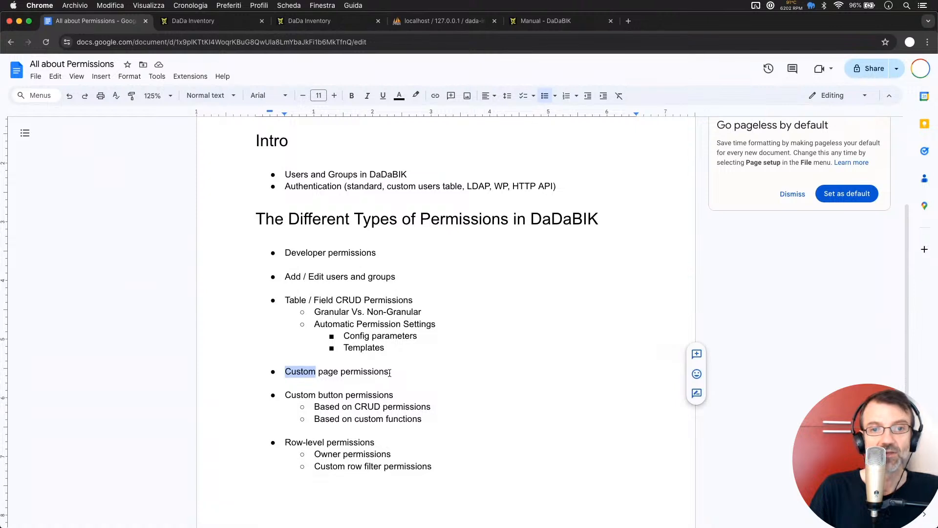
pyautogui.doubleClick(390, 373)
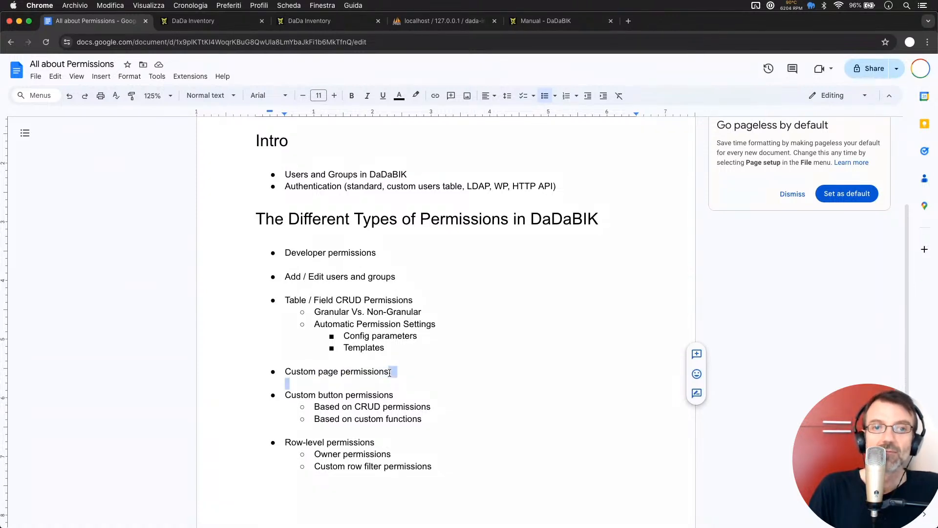
# Step: Select the outline items from Add / Edit users and groups through Templates
pyautogui.click(389, 345)
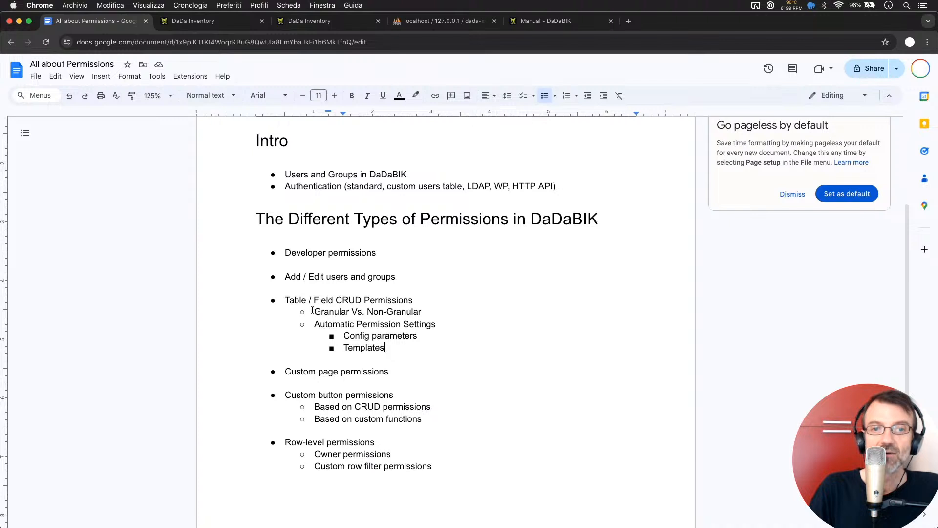
pyautogui.hotkey('shift', 'Up')
pyautogui.hotkey('shift', 'Up')
pyautogui.hotkey('shift', 'Up')
pyautogui.hotkey('shift', 'Up')
pyautogui.hotkey('shift', 'Up')
pyautogui.hotkey('shift', 'Up')
pyautogui.hotkey('shift', 'Up')
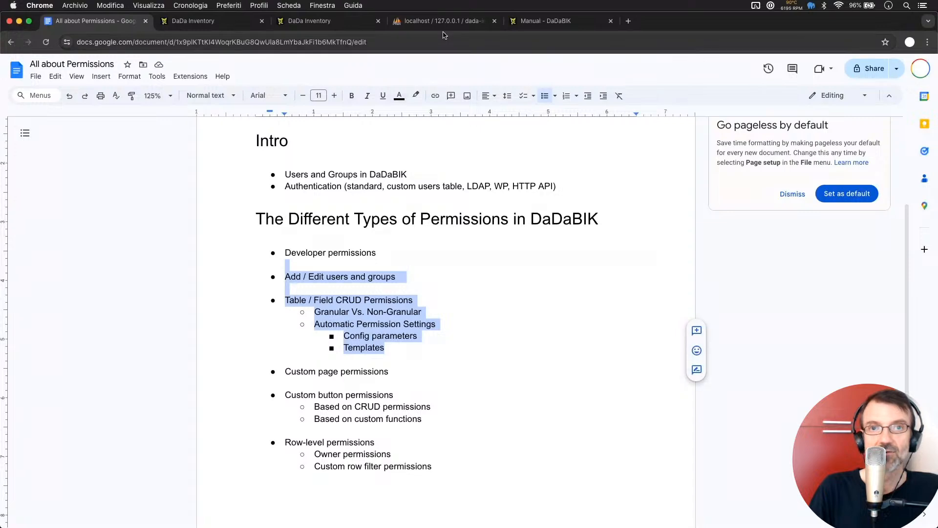
# Step: Open the Dashboard custom page in the Inventory system app
pyautogui.click(204, 22)
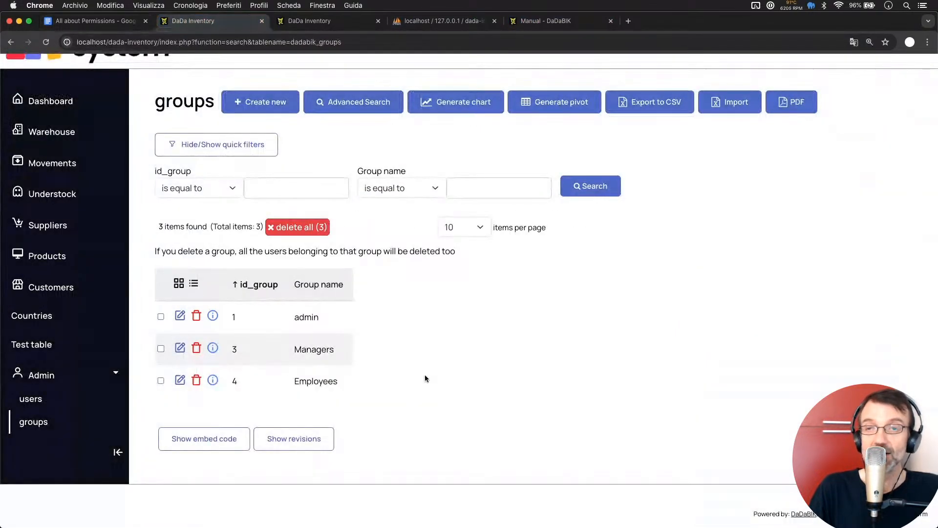
pyautogui.scroll(2, 425, 379)
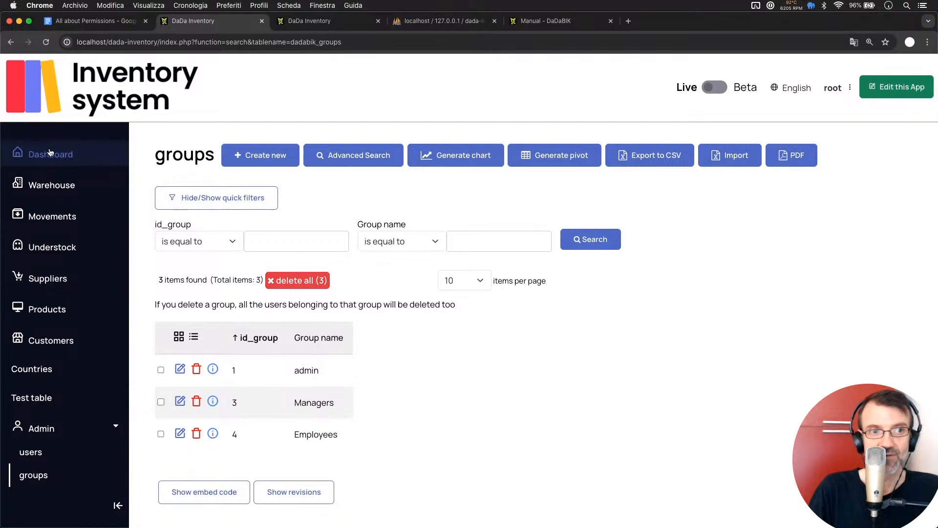
pyautogui.click(43, 154)
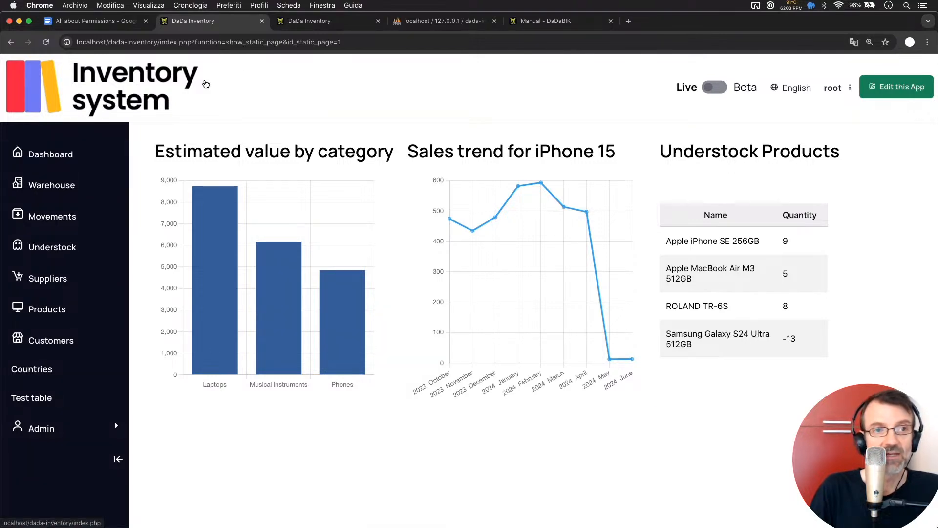
# Step: Open the group permission settings for the Dashboard custom page in the DaDaBIK admin area
pyautogui.click(308, 21)
pyautogui.scroll(5, 277, 181)
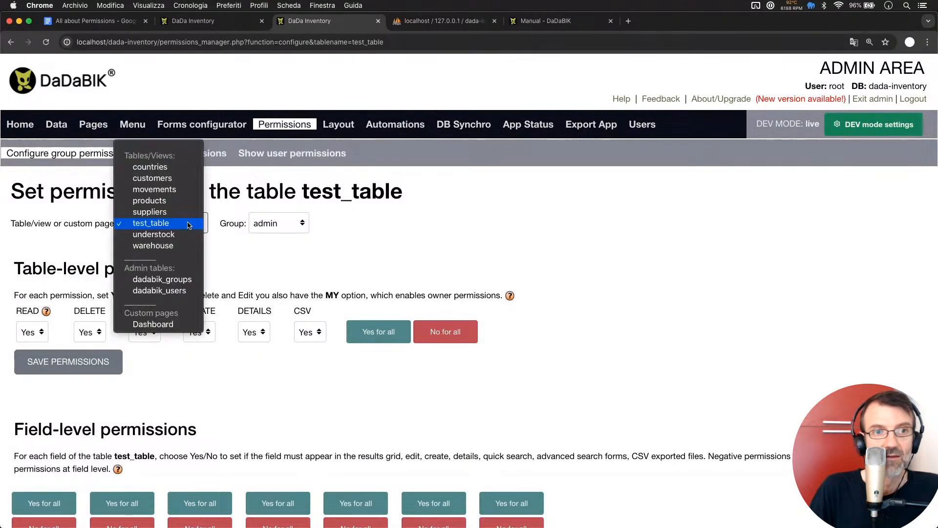
pyautogui.click(189, 226)
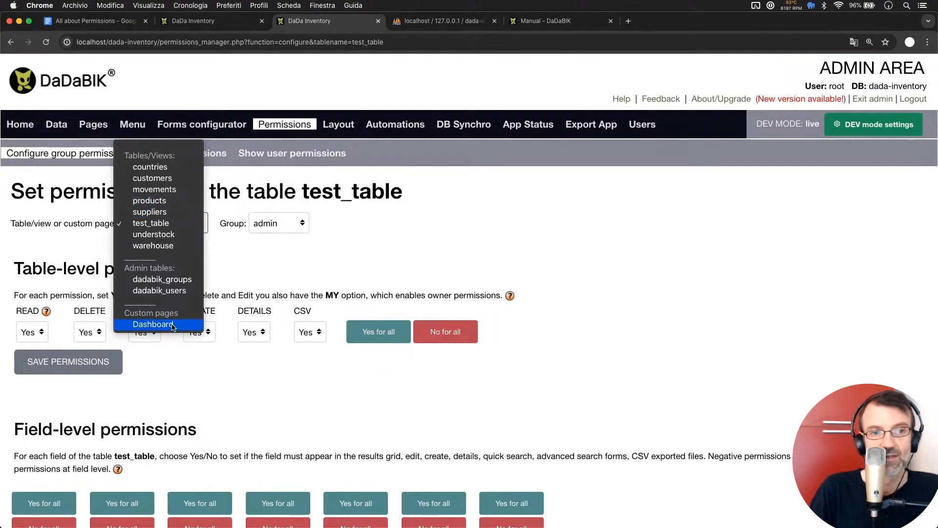
pyautogui.click(153, 324)
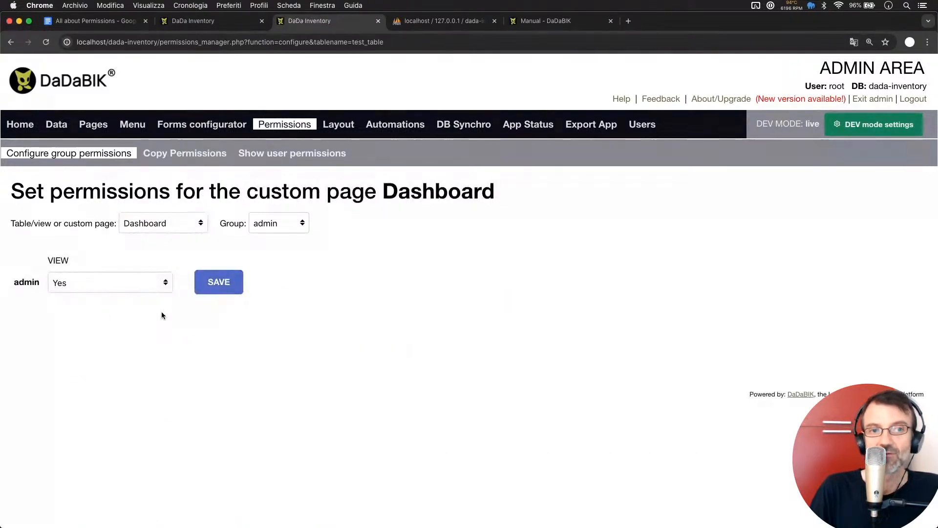
# Step: Examine the VIEW permission options and the selectable groups for the Dashboard page, leaving the admin group's setting as is
pyautogui.click(99, 281)
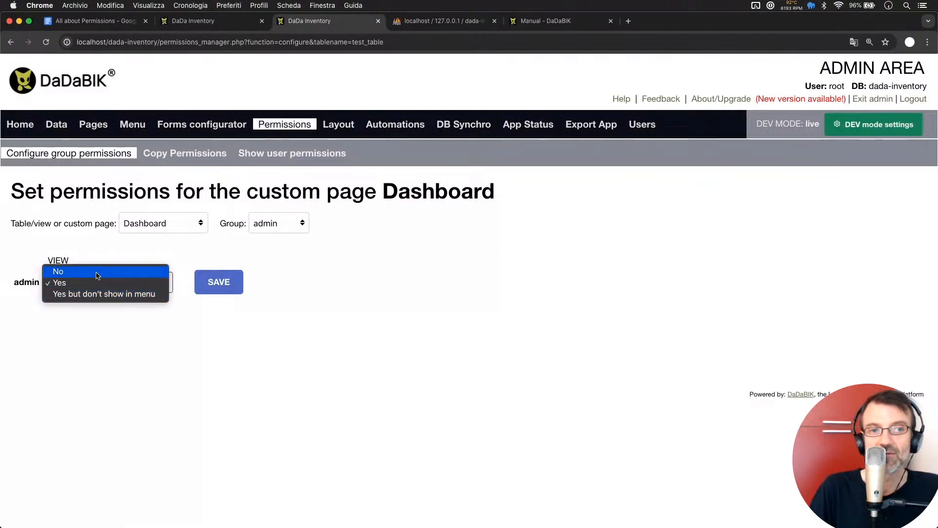
pyautogui.click(104, 316)
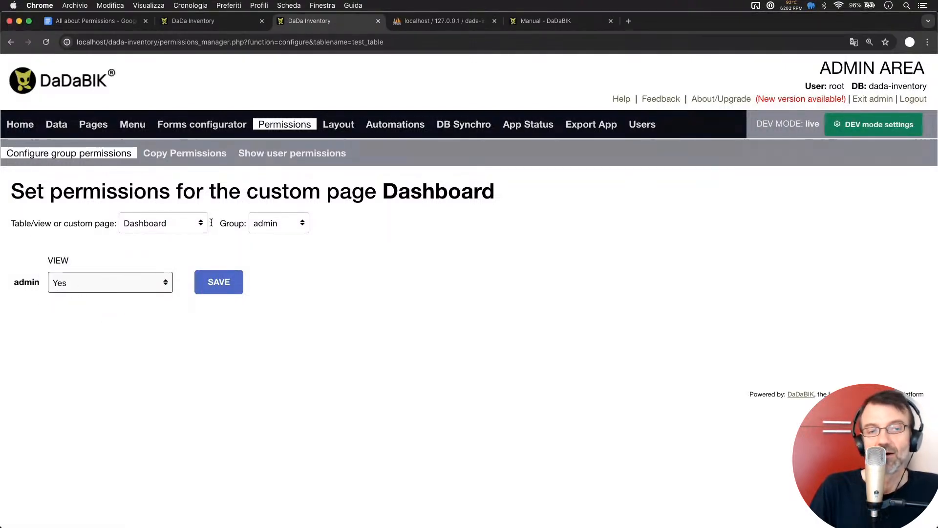
pyautogui.click(281, 226)
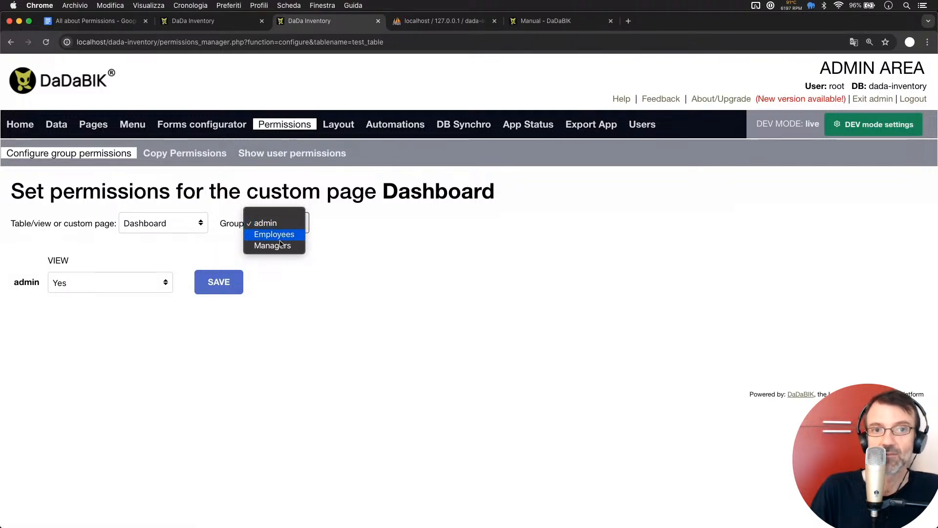
pyautogui.click(287, 272)
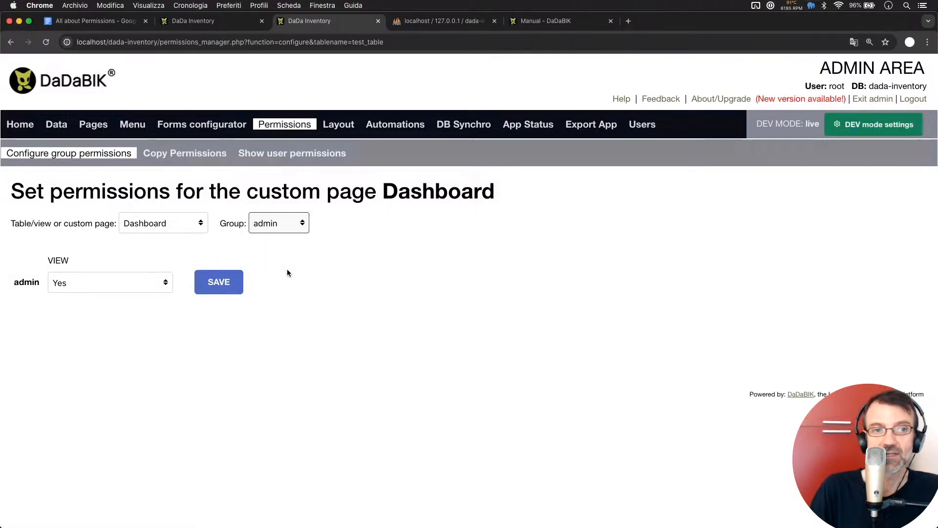
pyautogui.click(118, 284)
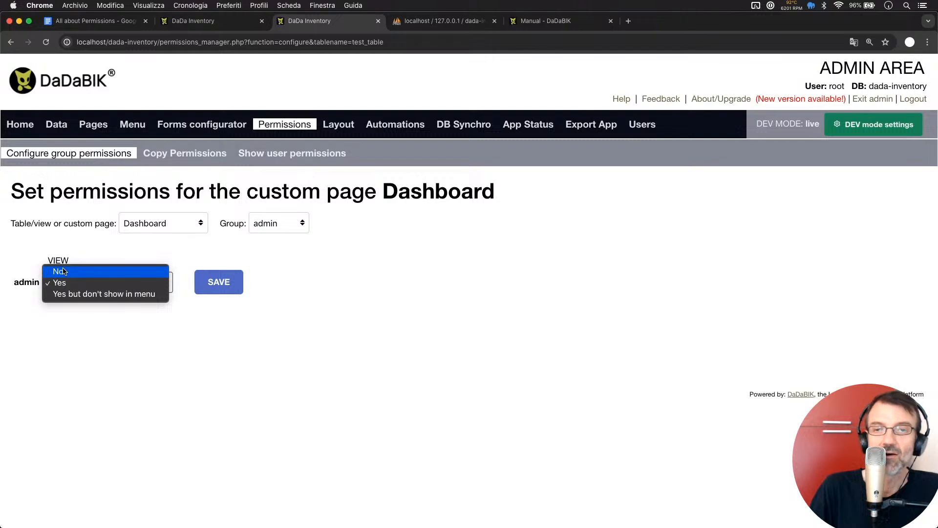
pyautogui.click(106, 263)
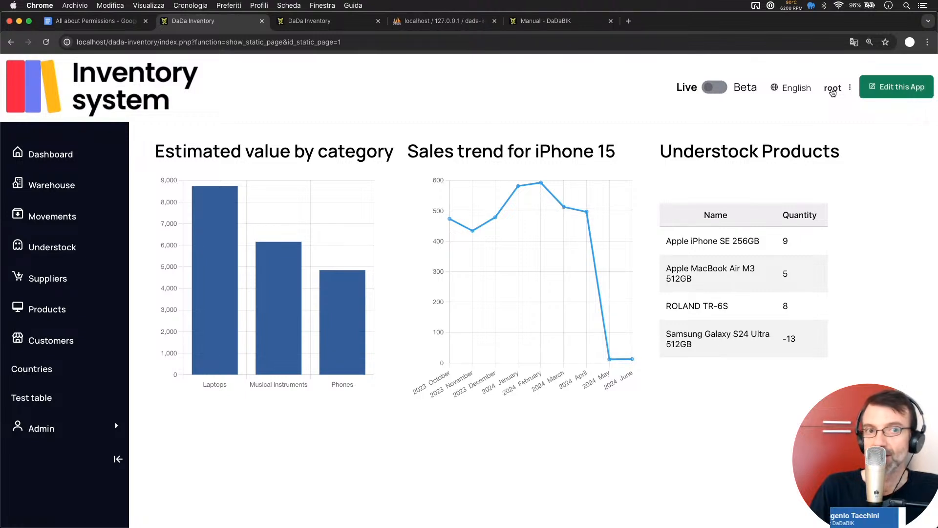
# Step: Revisit the Dashboard page in the Inventory system app and compare it with its group permission settings
pyautogui.click(61, 160)
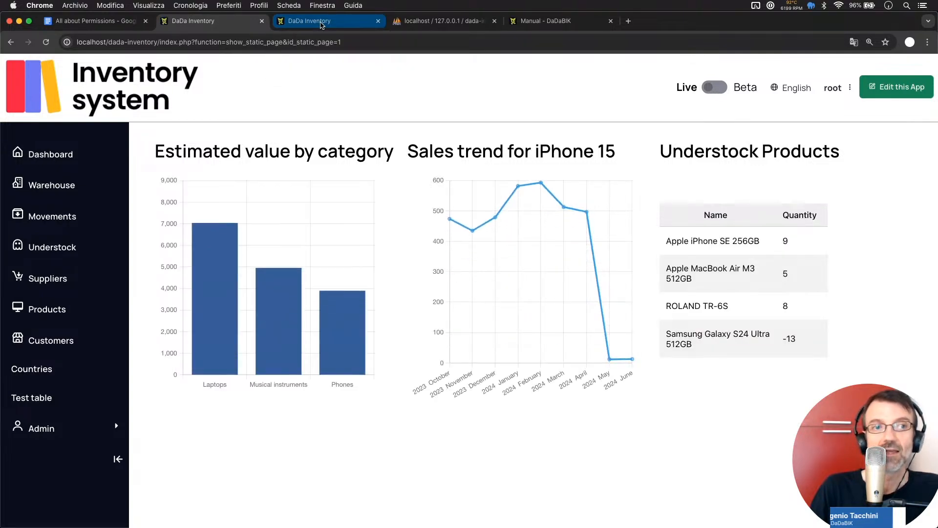
pyautogui.click(196, 22)
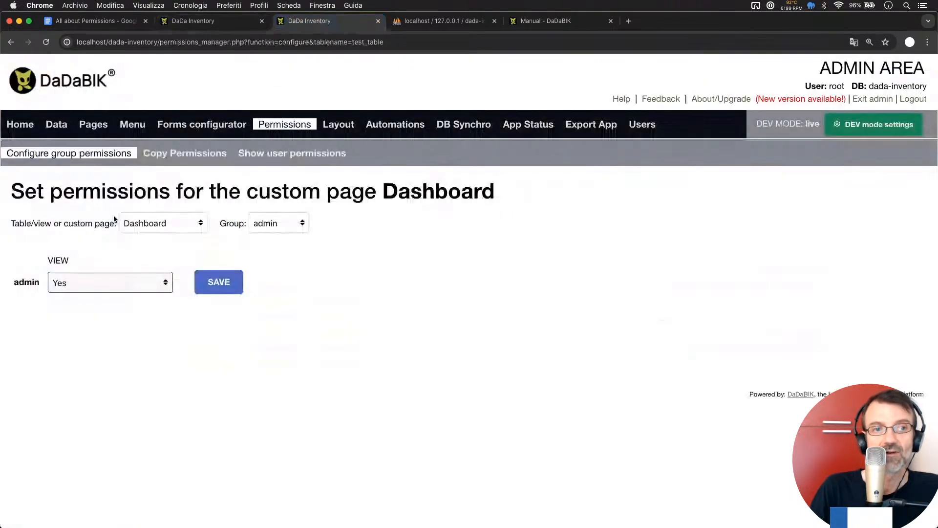
# Step: Set the admin group's VIEW permission for the Dashboard custom page to No and save it
pyautogui.click(207, 23)
pyautogui.click(262, 43)
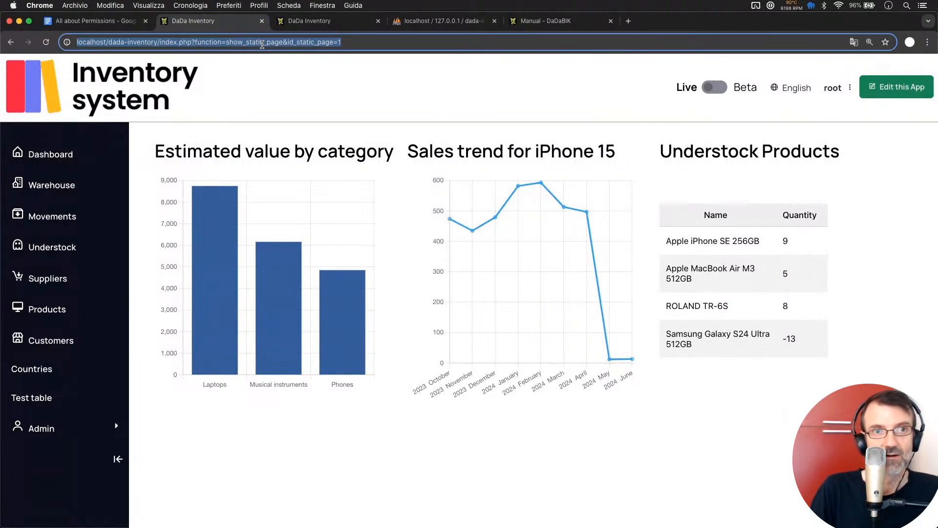
pyautogui.click(310, 21)
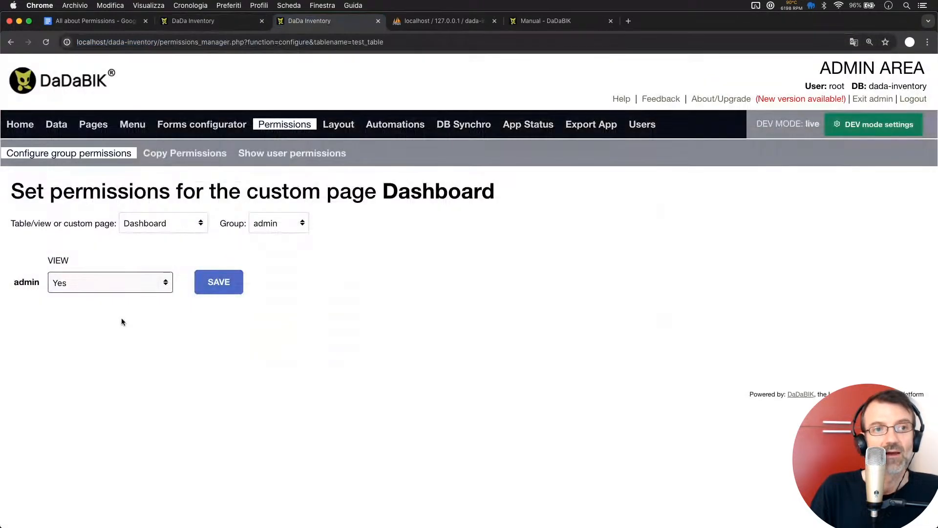
pyautogui.click(97, 282)
pyautogui.click(89, 270)
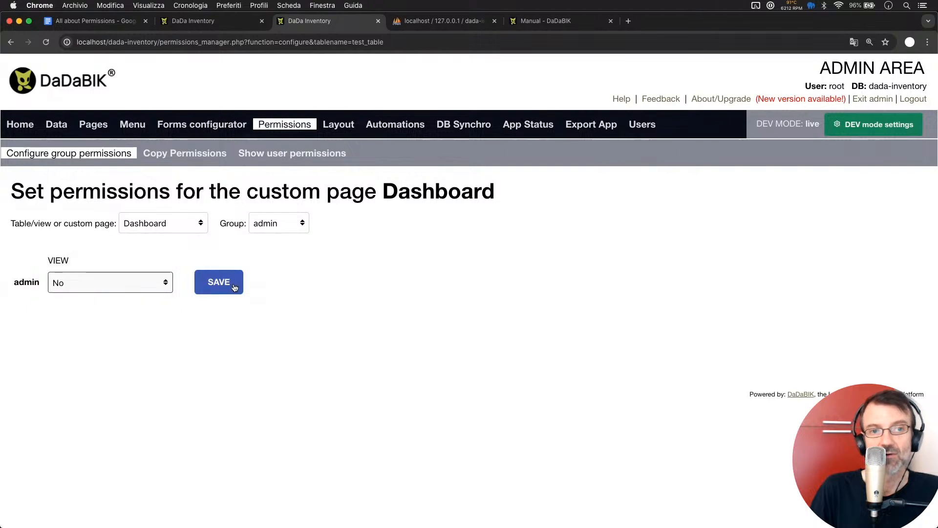
pyautogui.click(234, 288)
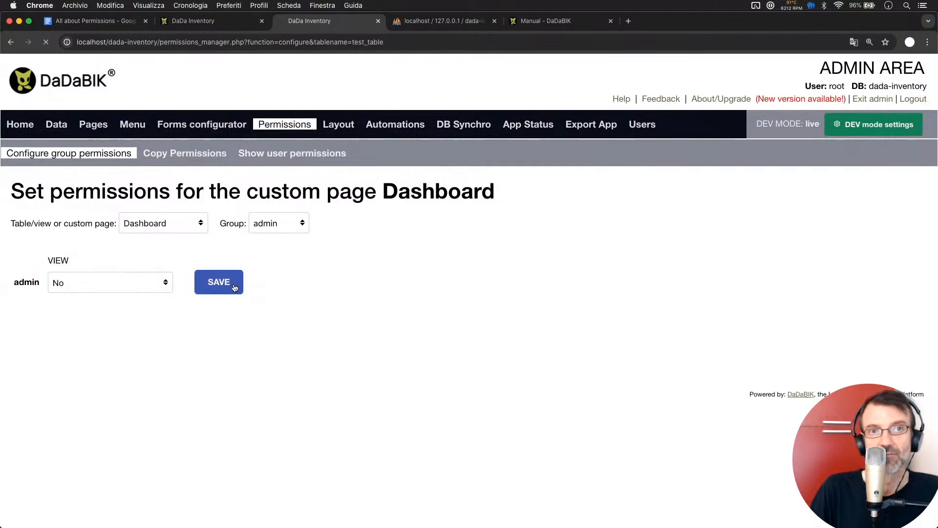
# Step: Reload the Dashboard page in the Inventory system app, copy its URL and request it directly to test the admin group's access
pyautogui.click(205, 20)
pyautogui.press('super+r')
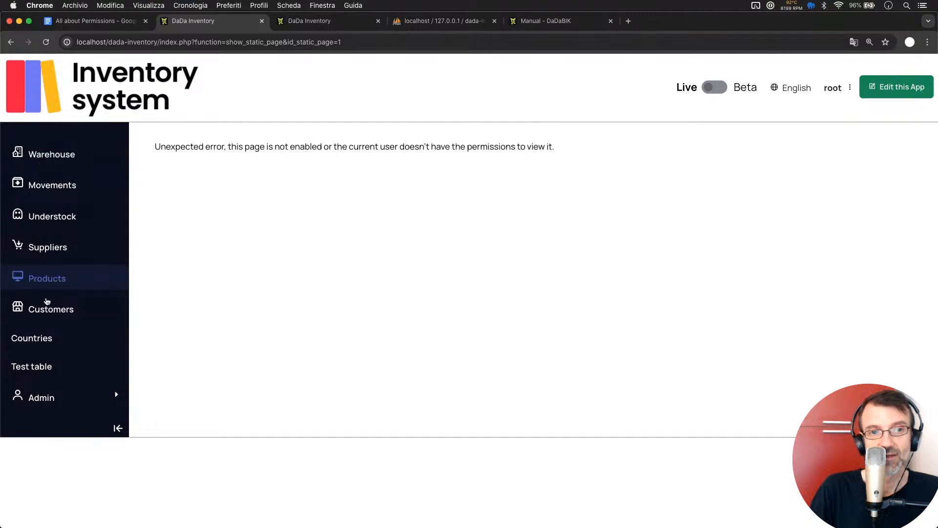
pyautogui.click(221, 41)
pyautogui.press('super+c')
pyautogui.click(221, 41)
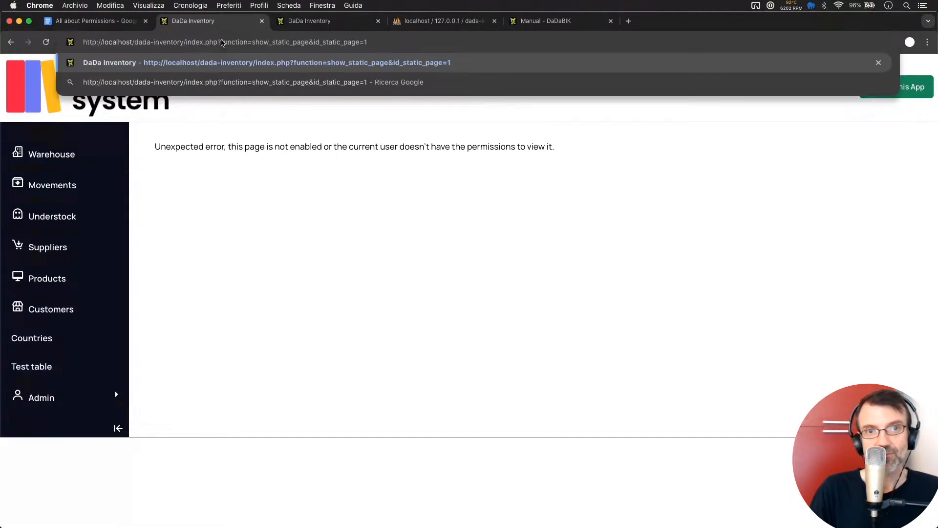
pyautogui.press('Return')
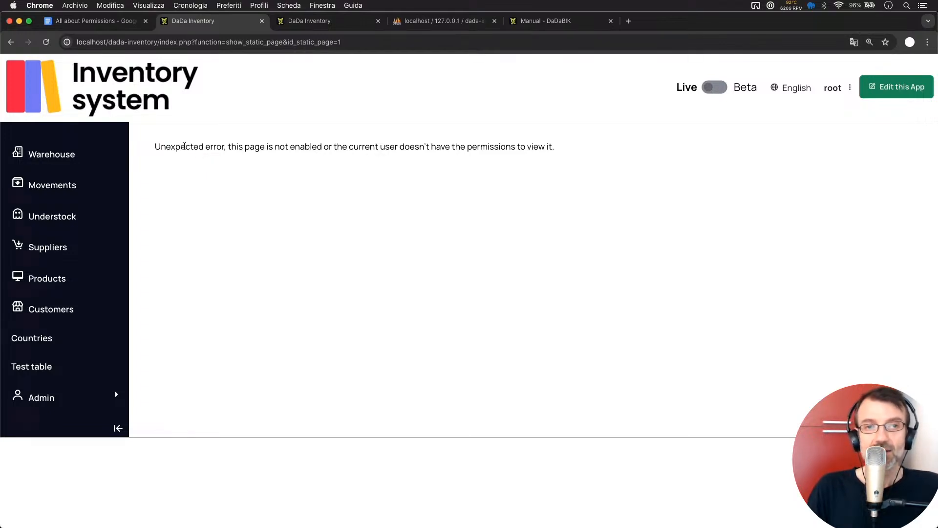
# Step: Set the admin group's VIEW permission for the Dashboard page to "Yes but don't show in menu" and save it
pyautogui.hotkey('ctrl', 'Tab')
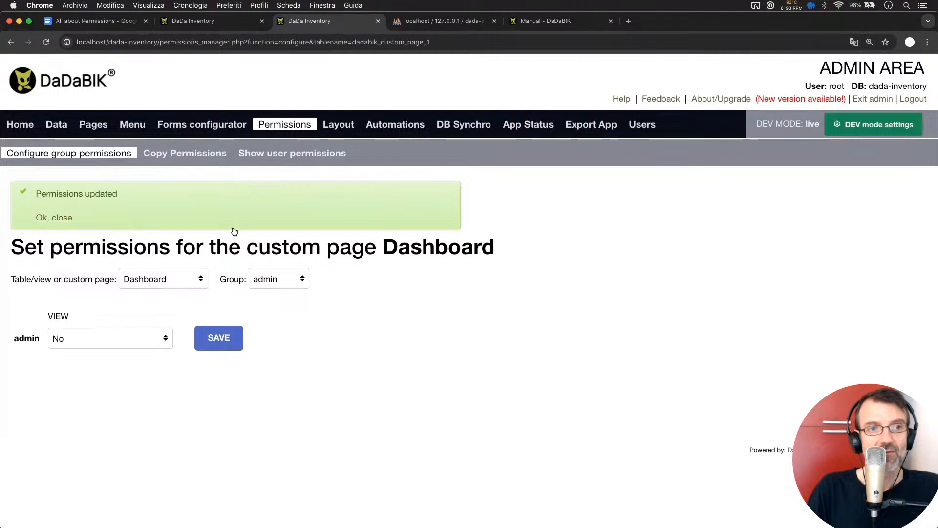
pyautogui.click(87, 339)
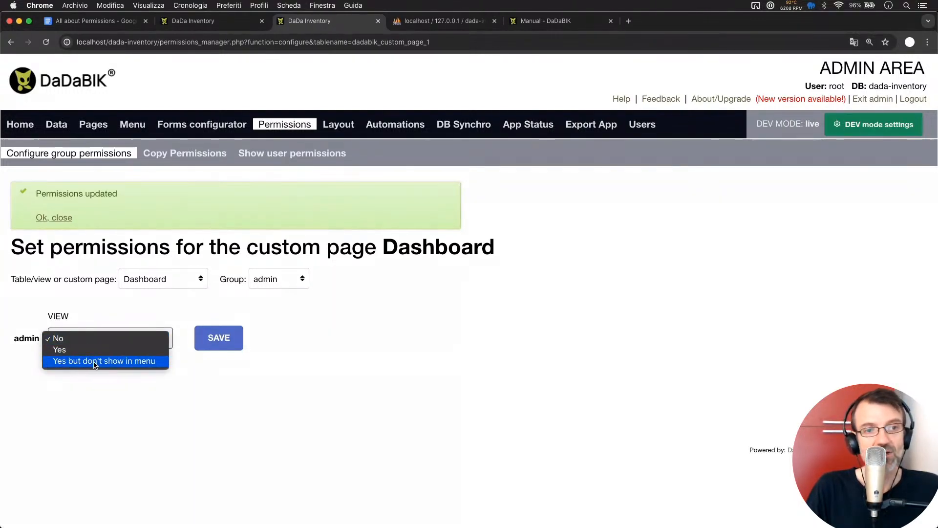
pyautogui.click(96, 363)
pyautogui.click(223, 339)
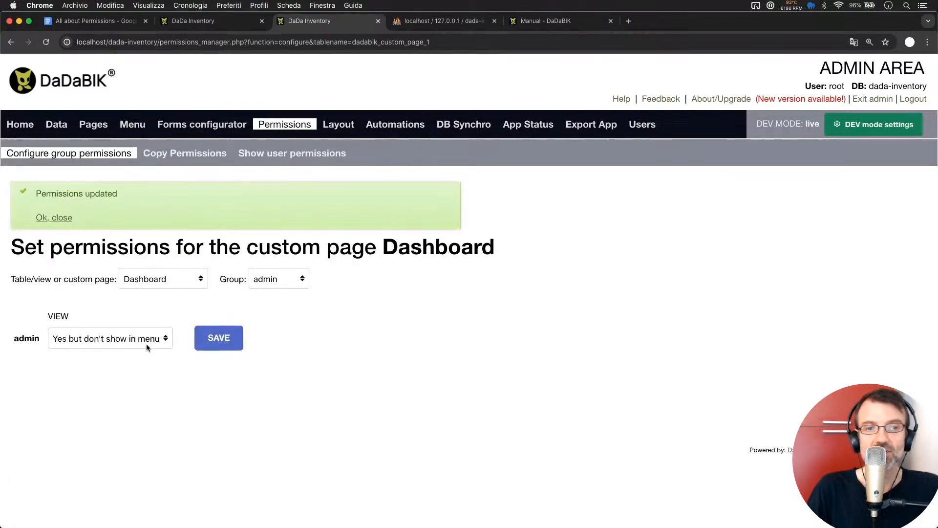
# Step: Open the Movements page in the Inventory system app, then reach the Dashboard page through its copied URL
pyautogui.click(195, 21)
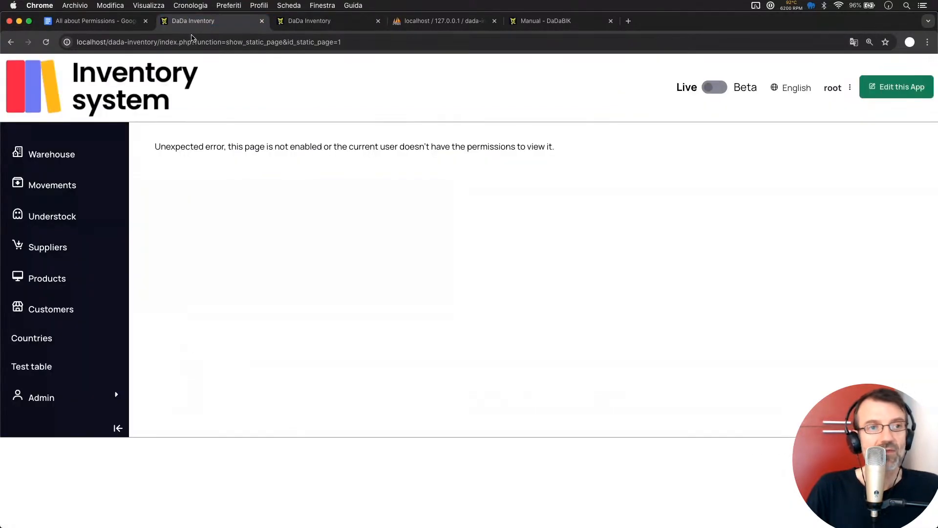
pyautogui.click(39, 189)
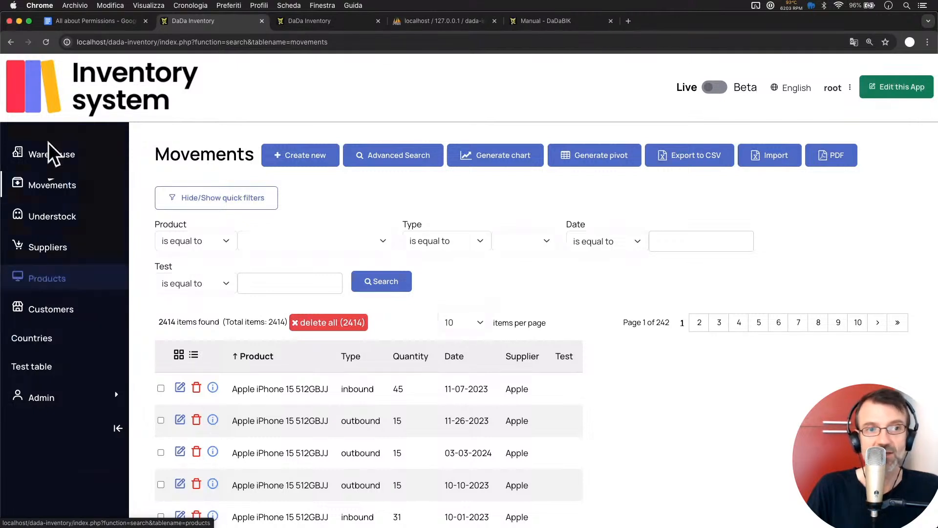
pyautogui.click(215, 40)
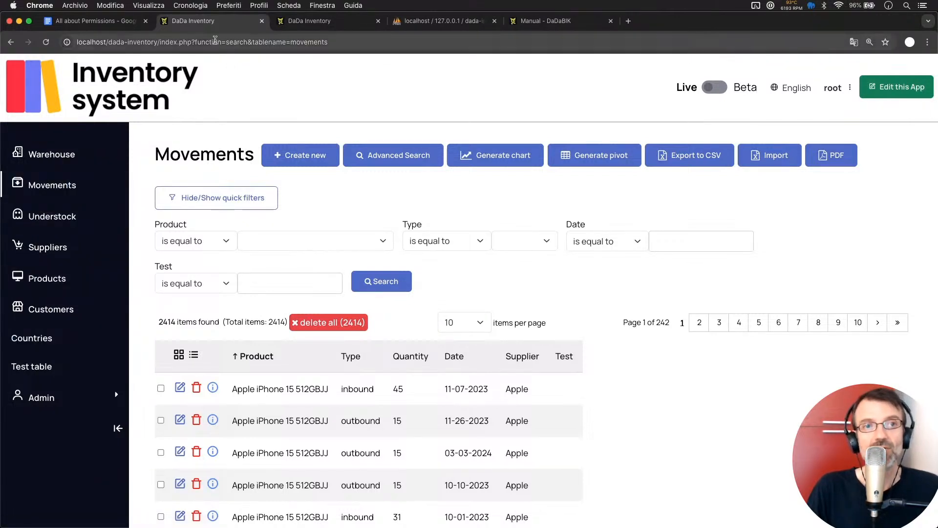
pyautogui.press('super+v')
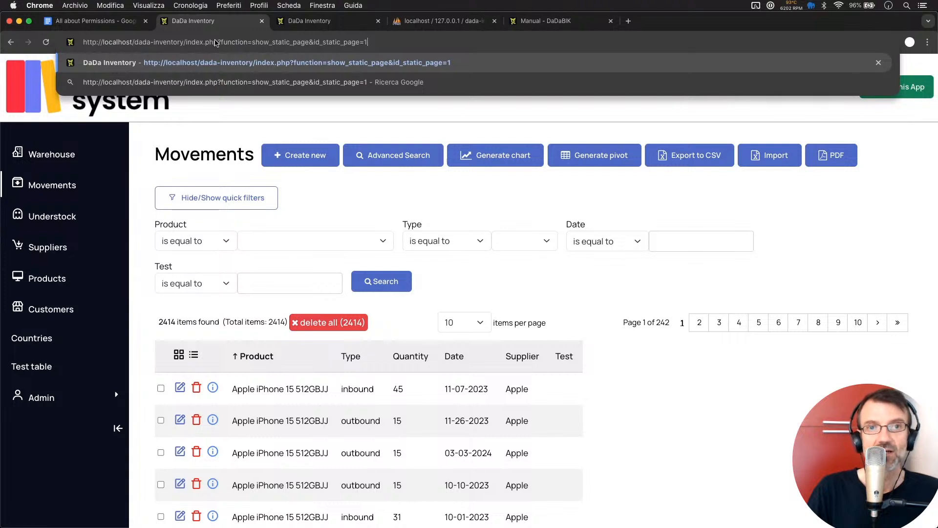
pyautogui.press('Return')
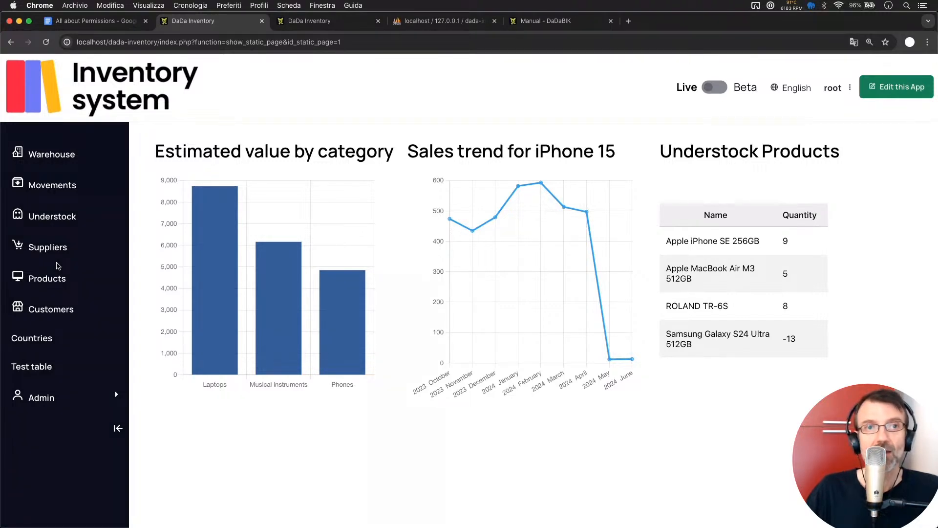
# Step: Return to the All about Permissions outline and highlight the custom button and row-level permissions topics
pyautogui.click(114, 26)
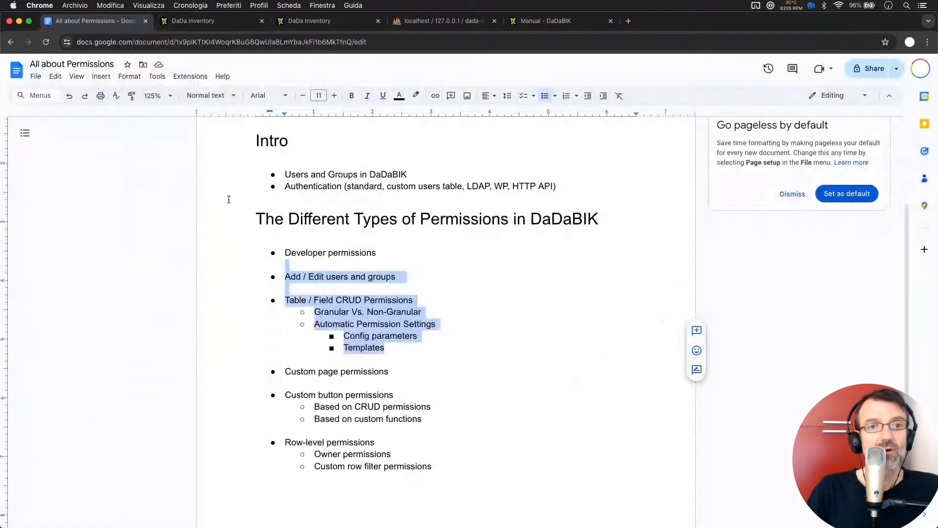
pyautogui.click(313, 384)
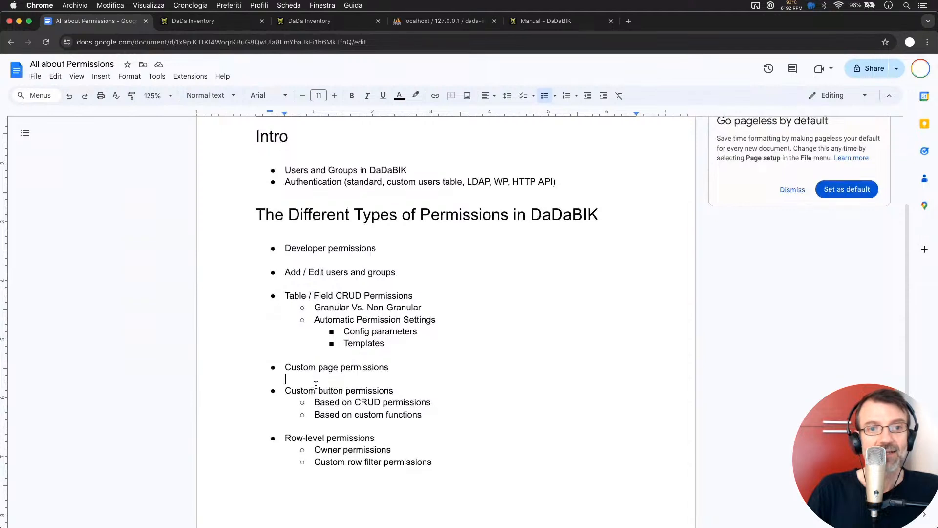
pyautogui.scroll(-2, 316, 385)
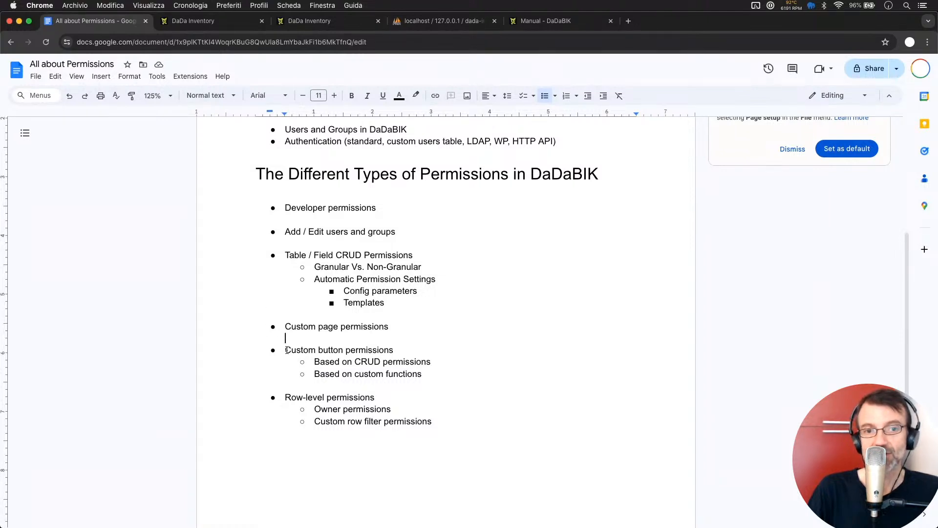
pyautogui.moveTo(286, 349); pyautogui.dragTo(440, 421)
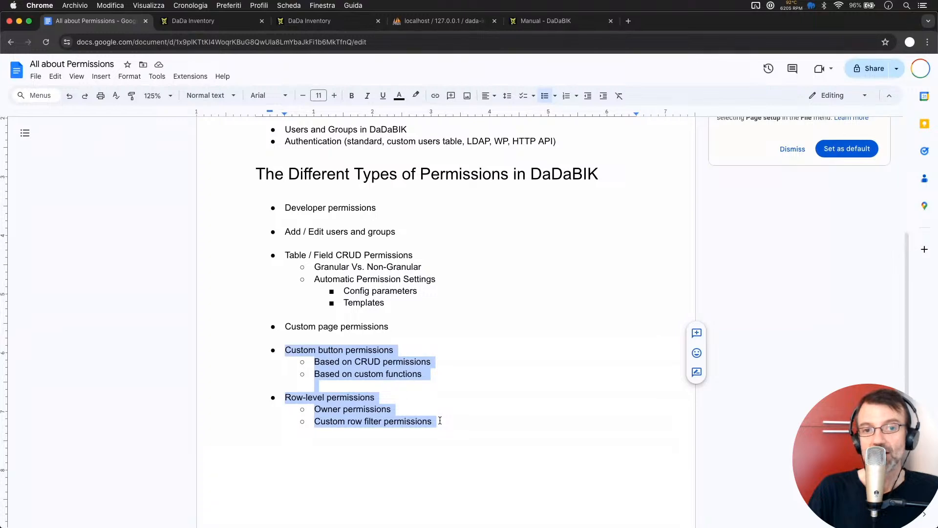
# Step: Open the Suppliers page in the Inventory system app to view its custom Approve selected suppliers button
pyautogui.click(296, 21)
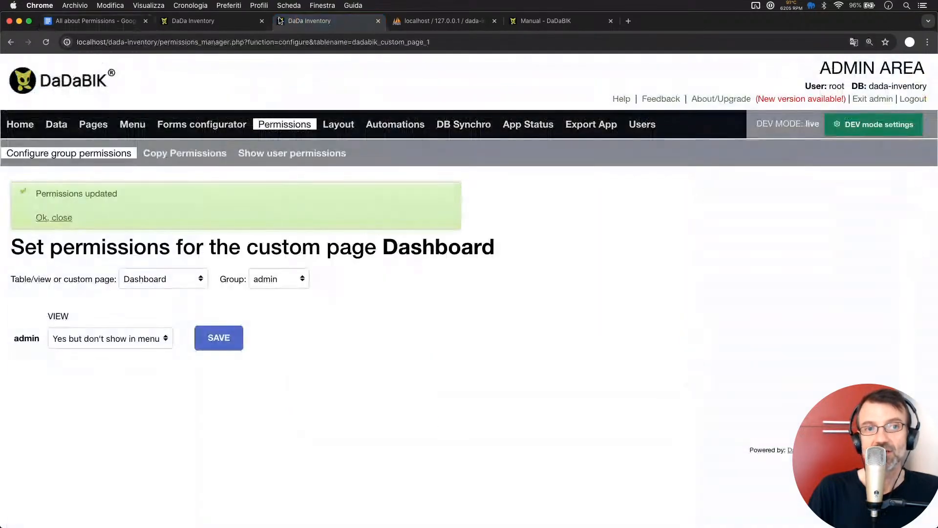
pyautogui.click(205, 21)
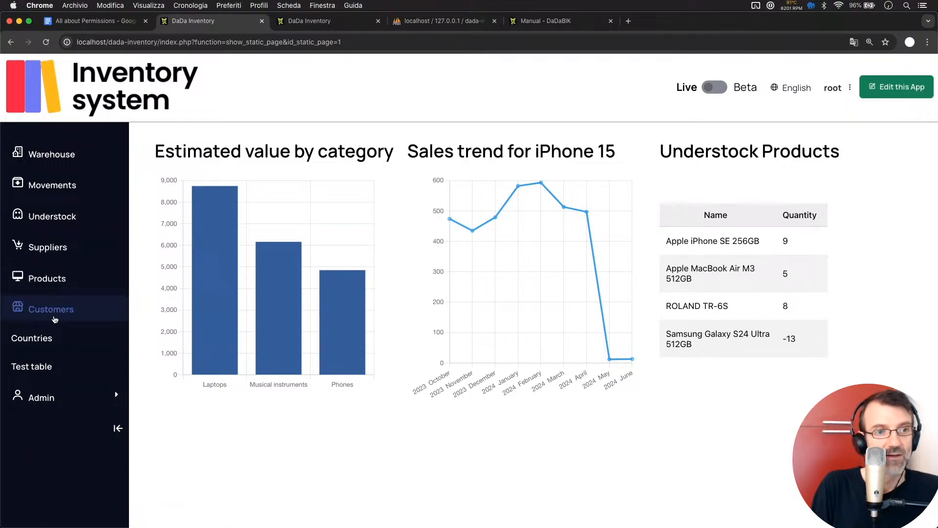
pyautogui.click(55, 246)
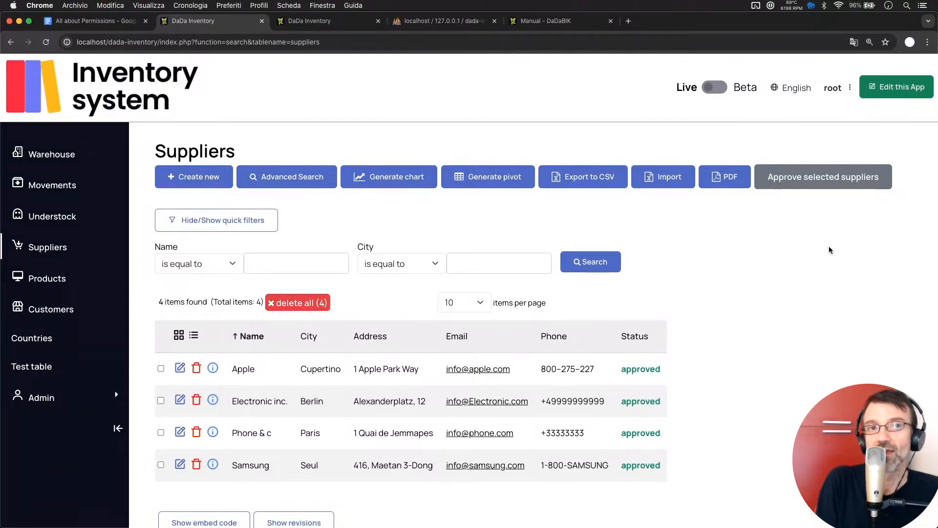
# Step: Review the custom button permissions topics in the outline and go back to the Suppliers page
pyautogui.click(97, 18)
pyautogui.click(327, 413)
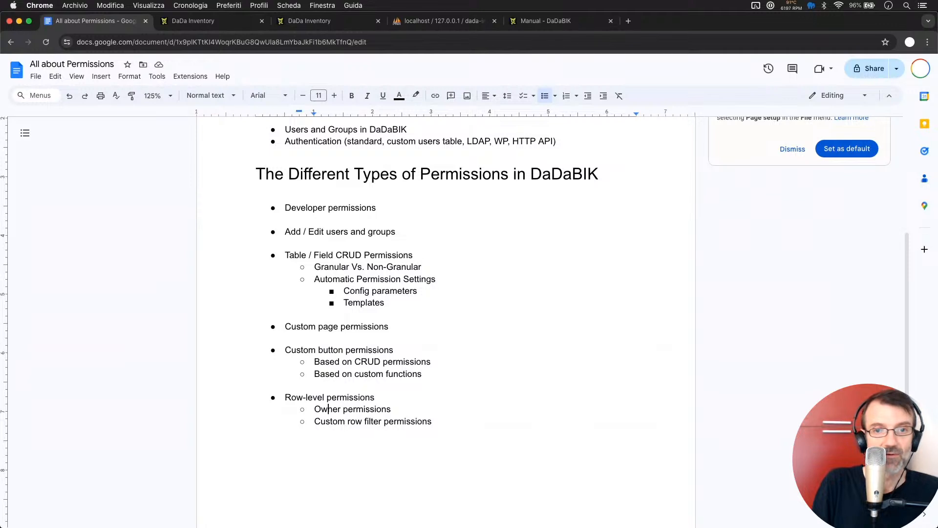
pyautogui.click(538, 338)
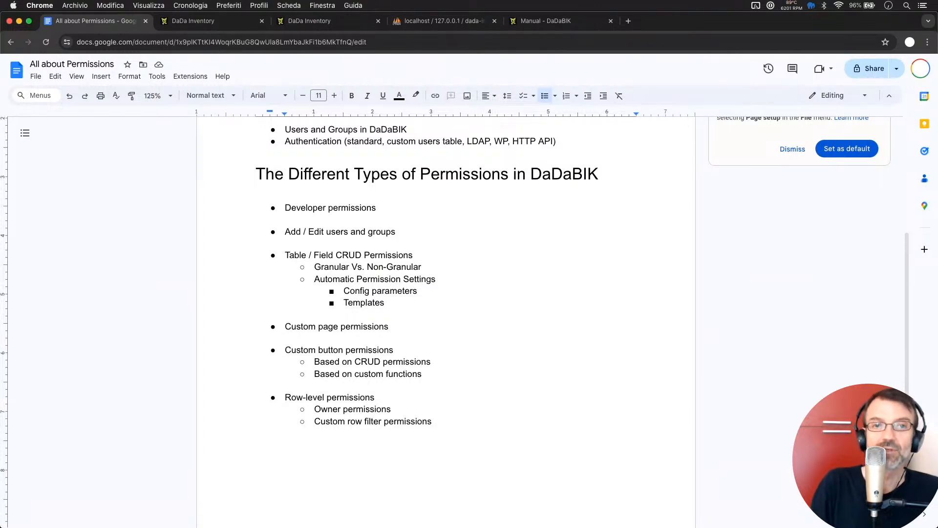
pyautogui.click(218, 31)
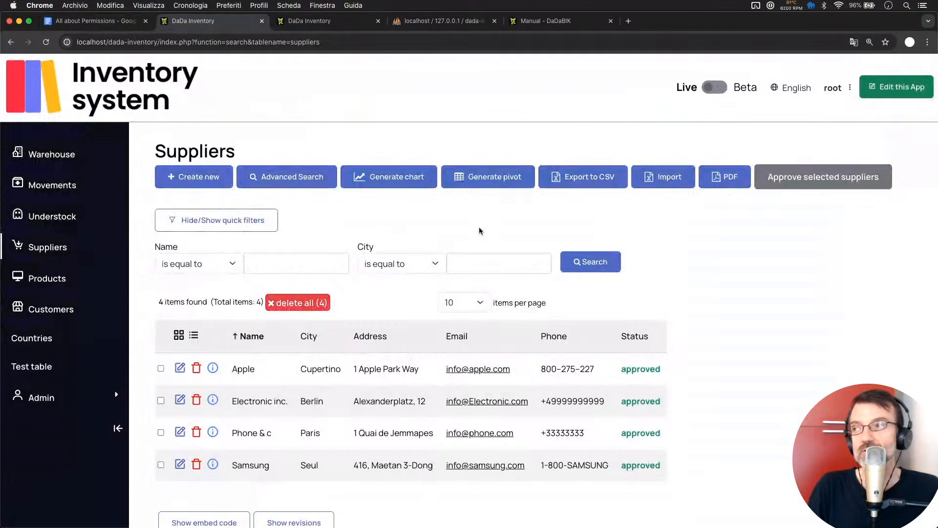